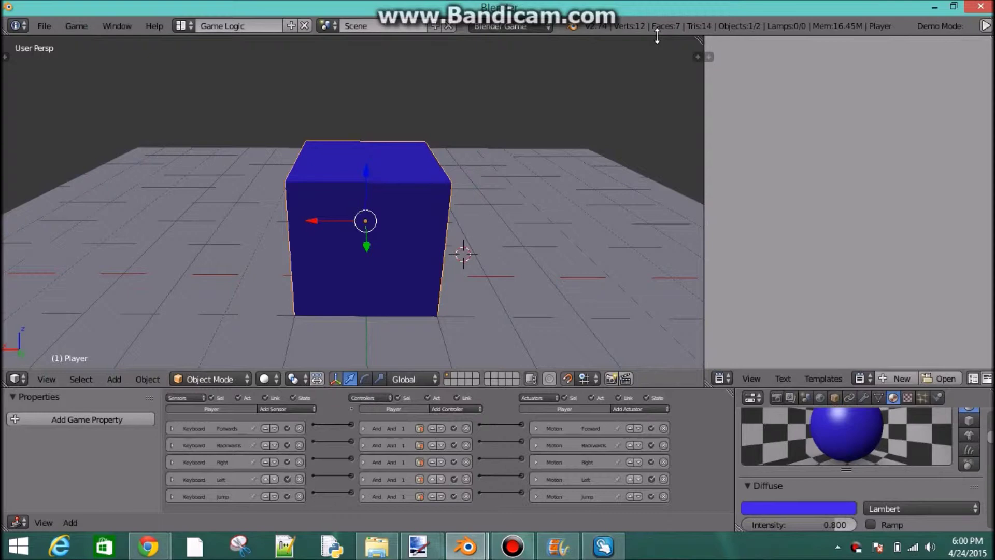
# Examine the blue Player cube on its ground plane from several sides and distances.
pyautogui.scroll(-3, 492, 215)
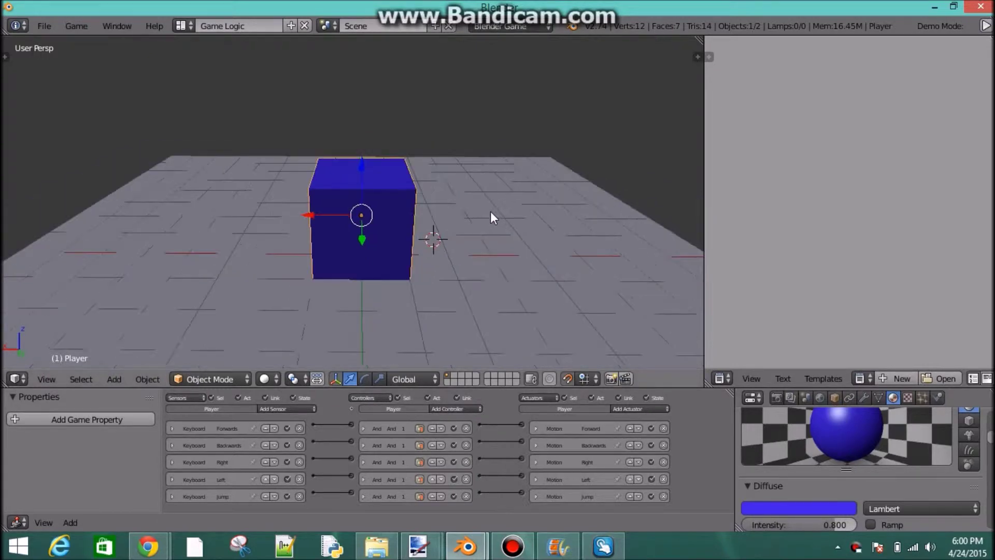
pyautogui.scroll(3, 491, 211)
pyautogui.moveTo(475, 202); pyautogui.dragTo(302, 211, button='middle')
pyautogui.scroll(-3, 302, 210)
pyautogui.moveTo(410, 199)
pyautogui.mouseDown(button='middle')
pyautogui.moveTo(329, 166)
pyautogui.moveTo(305, 174)
pyautogui.mouseUp(button='middle')
pyautogui.scroll(-4, 393, 161)
pyautogui.moveTo(393, 161); pyautogui.dragTo(382, 186, button='middle')
pyautogui.scroll(2, 369, 176)
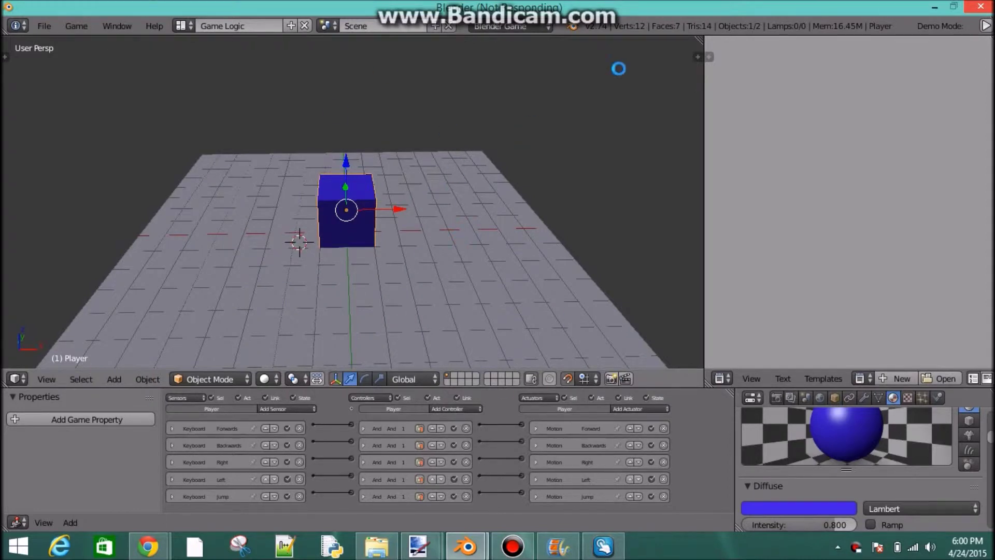
# Run the game, test moving the Player cube forwards, backwards, sideways and jumping, and stop the game.
pyautogui.press('Up')
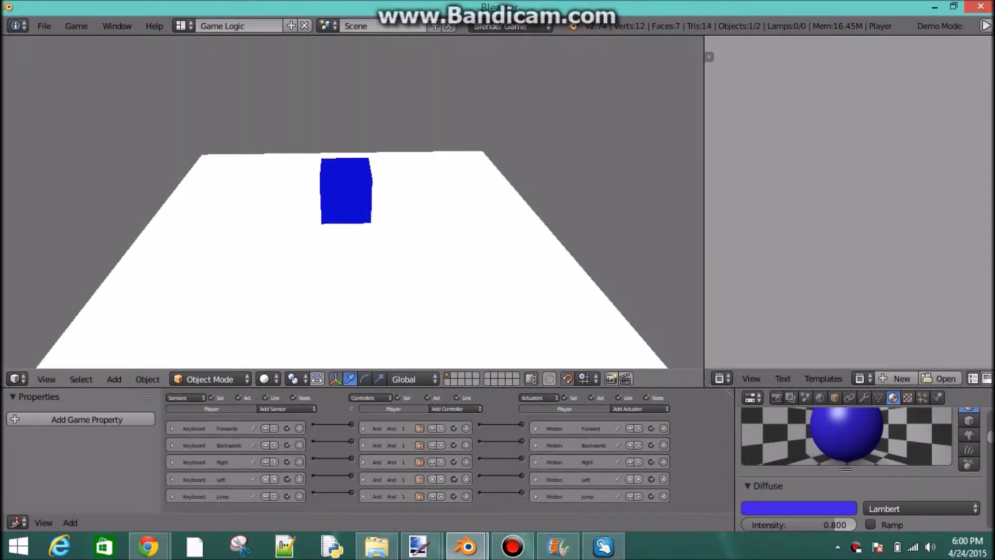
pyautogui.press('Down')
pyautogui.press('Left')
pyautogui.press('Up')
pyautogui.press('Right')
pyautogui.press('Right')
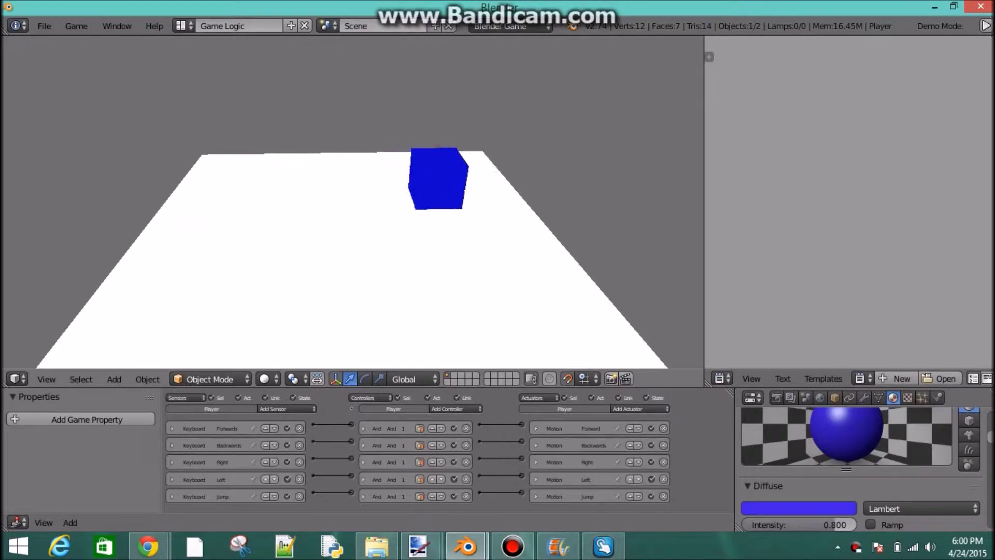
pyautogui.press('Down')
pyautogui.press('Left')
pyautogui.press('Up')
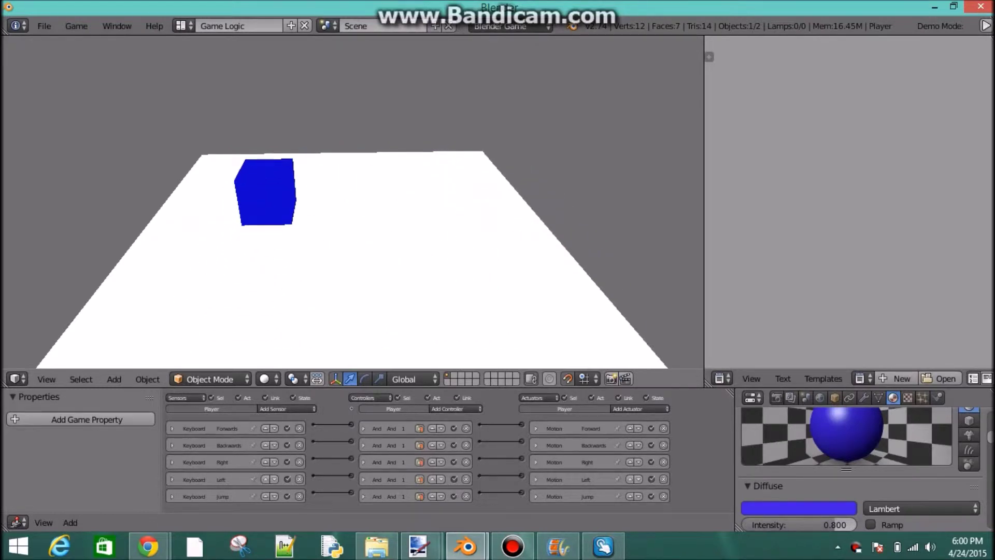
pyautogui.press('space')
pyautogui.press('s')
pyautogui.press('d')
pyautogui.press('w')
pyautogui.press('a')
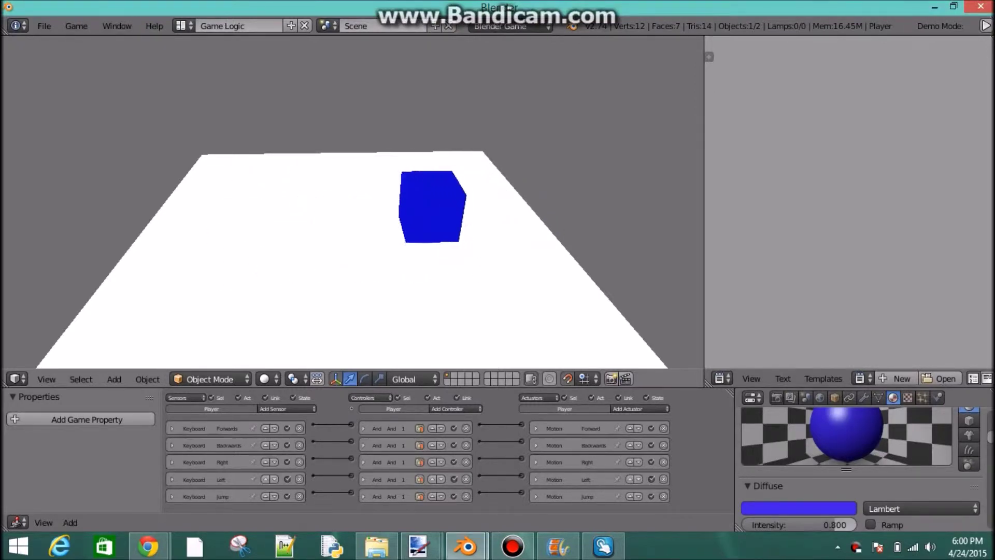
pyautogui.press('s')
pyautogui.press('d')
pyautogui.press('w')
pyautogui.press('a')
pyautogui.press('s')
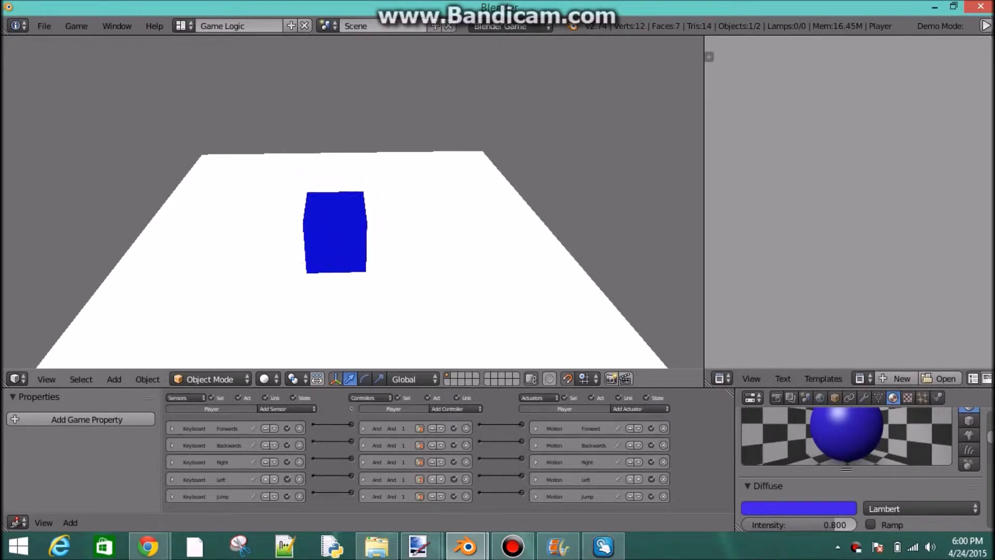
pyautogui.press('Up')
pyautogui.press('Right')
pyautogui.press('Down')
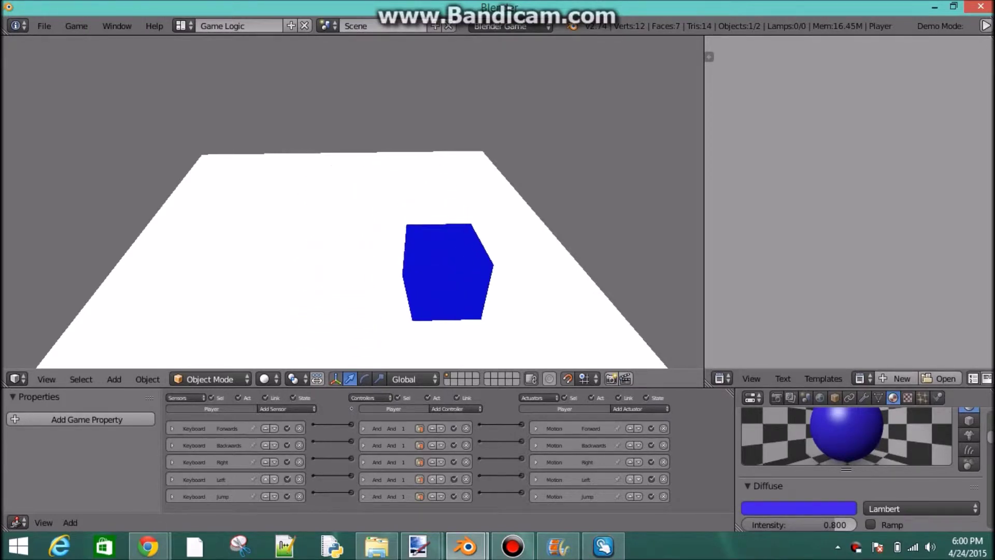
pyautogui.press('Left')
pyautogui.press('w')
pyautogui.press('d')
pyautogui.press('s')
pyautogui.press('space')
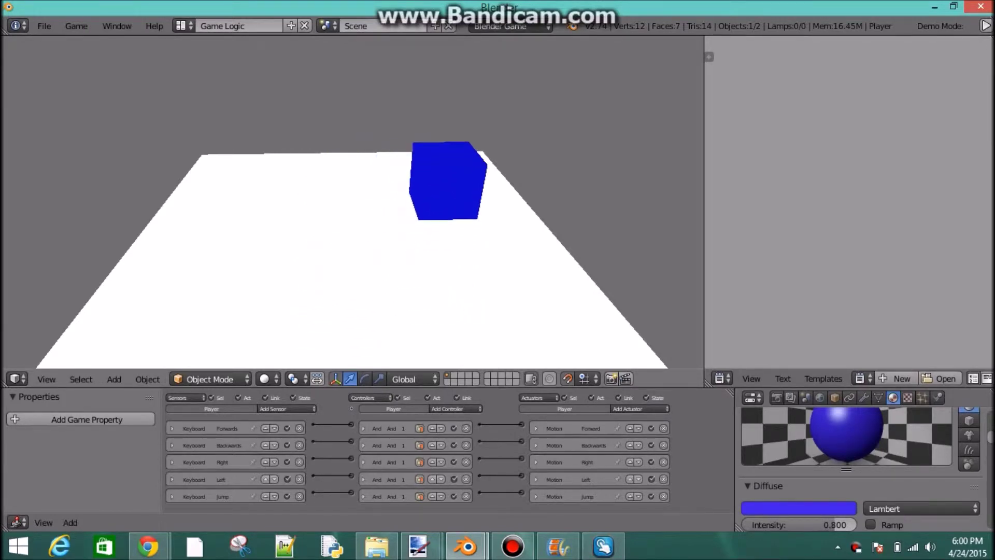
pyautogui.press('a')
pyautogui.press('w')
pyautogui.press('space')
pyautogui.press('s')
pyautogui.press('space')
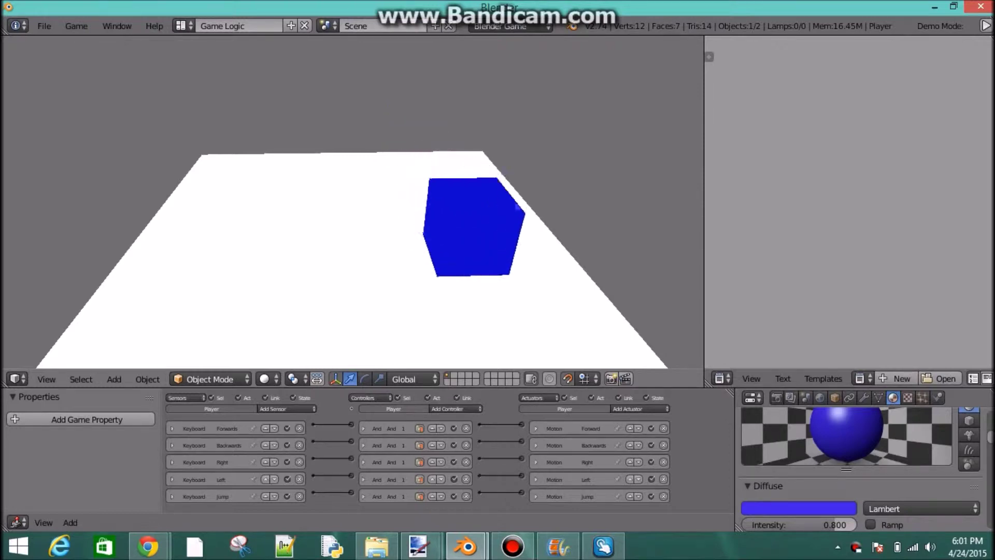
pyautogui.press('w')
pyautogui.press('Up')
pyautogui.press('Left')
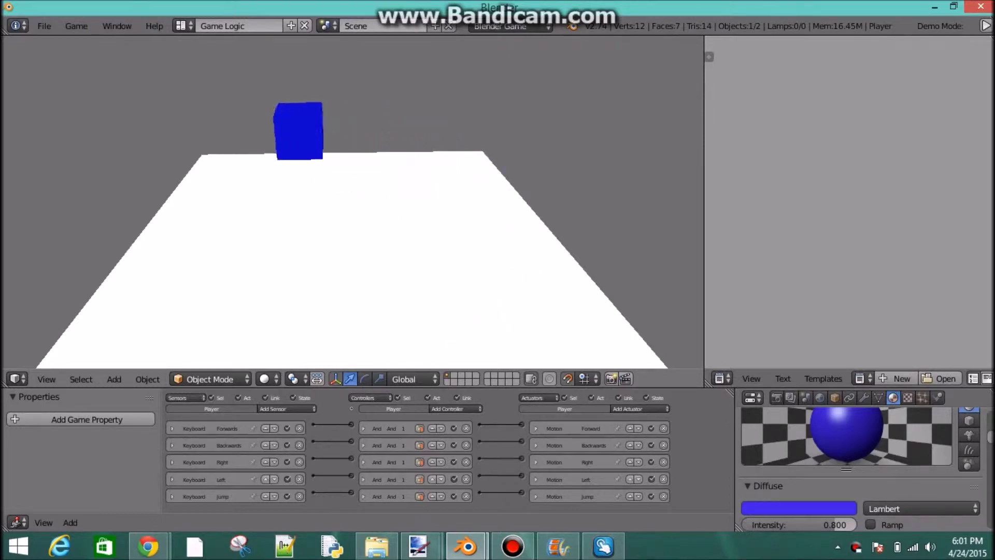
pyautogui.press('Down')
pyautogui.press('d')
pyautogui.press('space')
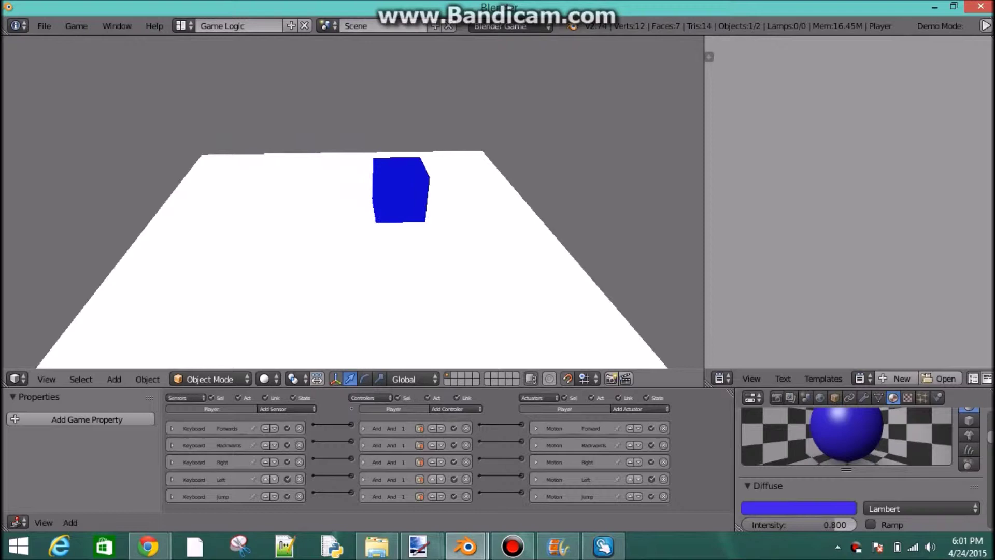
pyautogui.press('Escape')
# Scale the Player cube to 0.2 along the global X axis and 0.4 along the global Y axis.
pyautogui.scroll(2, 451, 246)
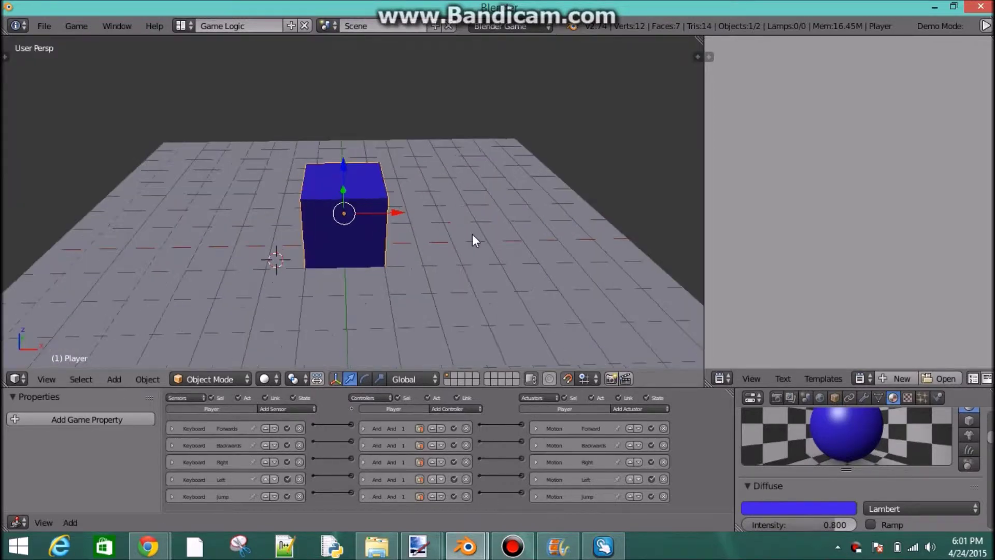
pyautogui.moveTo(472, 234); pyautogui.dragTo(257, 181, button='middle')
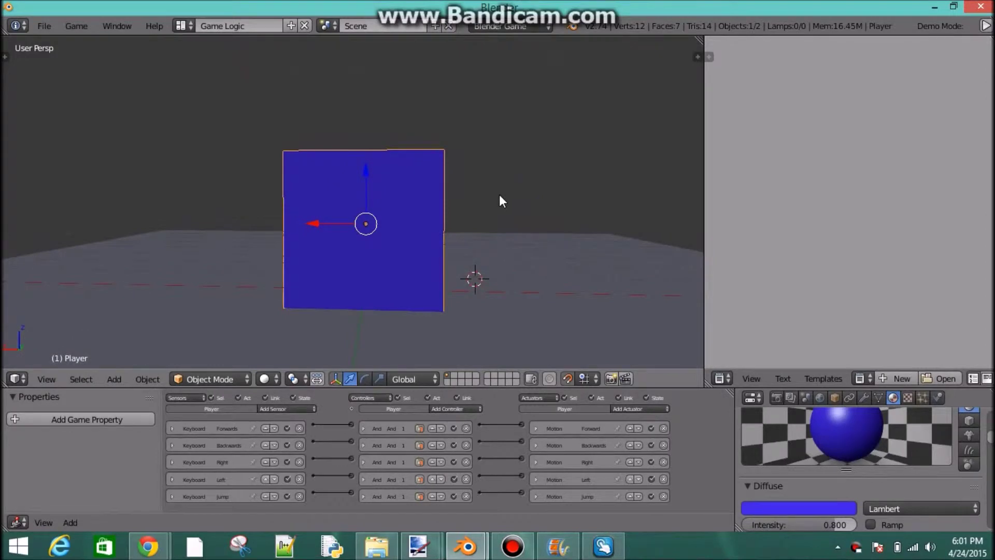
pyautogui.press('s')
pyautogui.press('x')
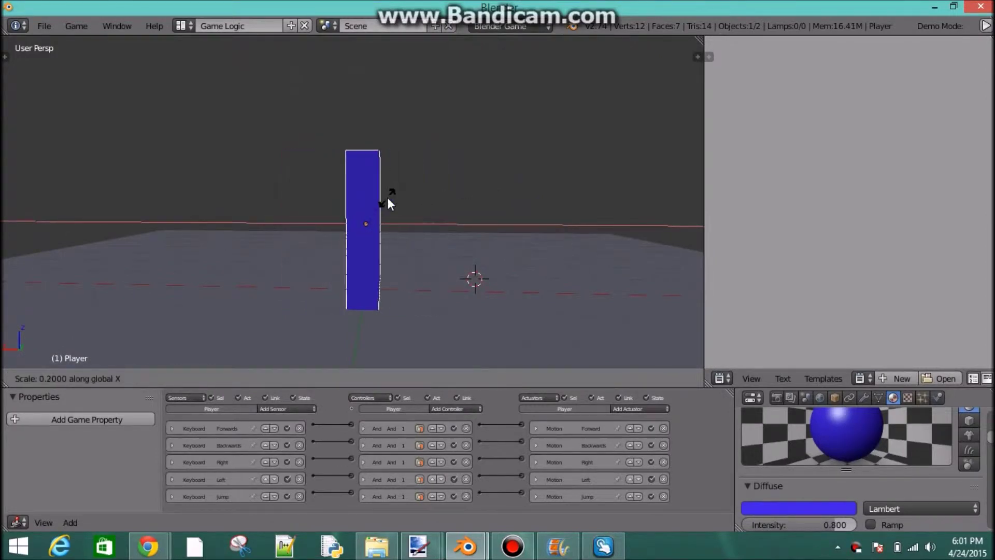
pyautogui.click(389, 199)
pyautogui.moveTo(405, 200)
pyautogui.mouseDown(button='middle')
pyautogui.moveTo(322, 196)
pyautogui.moveTo(391, 191)
pyautogui.mouseUp(button='middle')
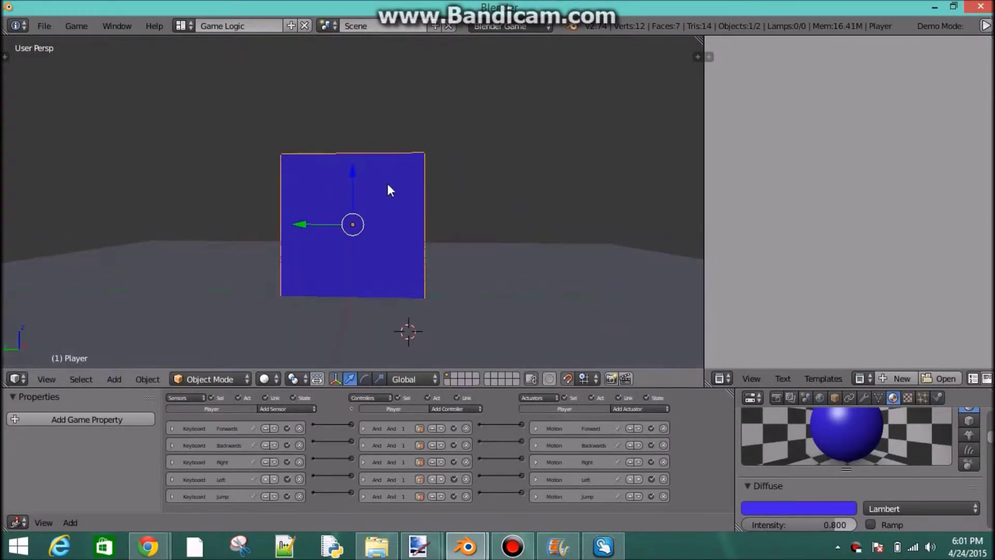
pyautogui.press('s')
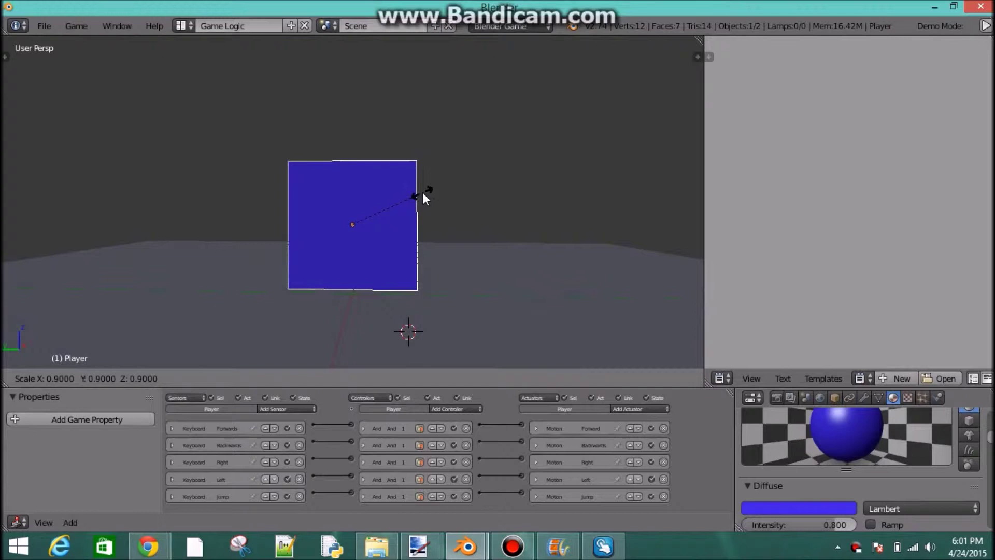
pyautogui.press('y')
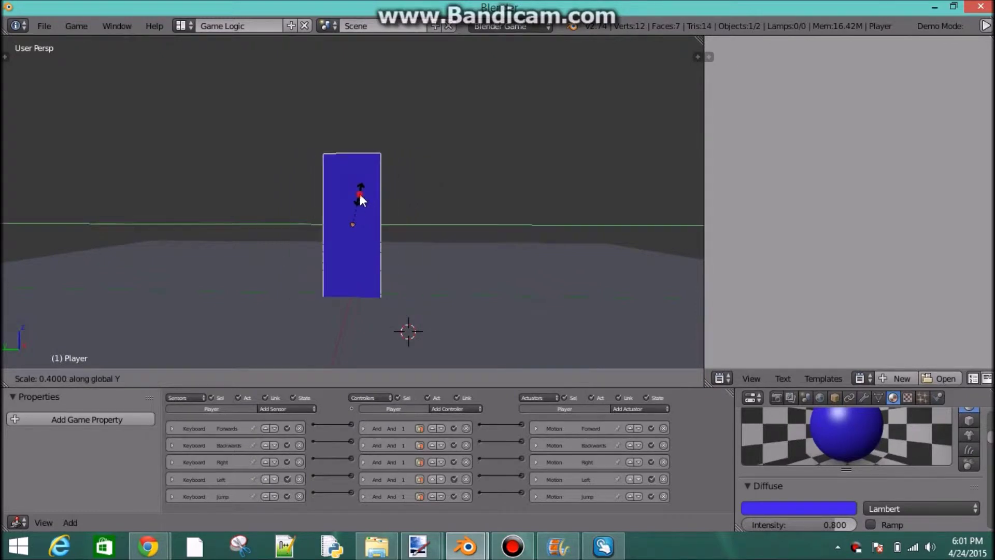
pyautogui.click(359, 194)
# Rescale the narrowed Player block by about 1.9 along global X and about 0.8 along global Y.
pyautogui.moveTo(449, 188); pyautogui.dragTo(334, 255, button='middle')
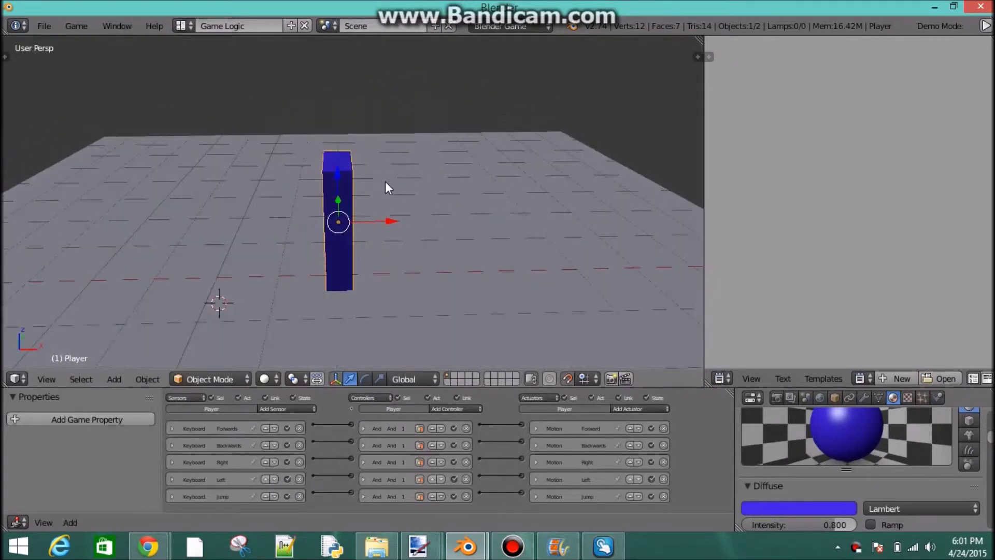
pyautogui.press('s')
pyautogui.press('x')
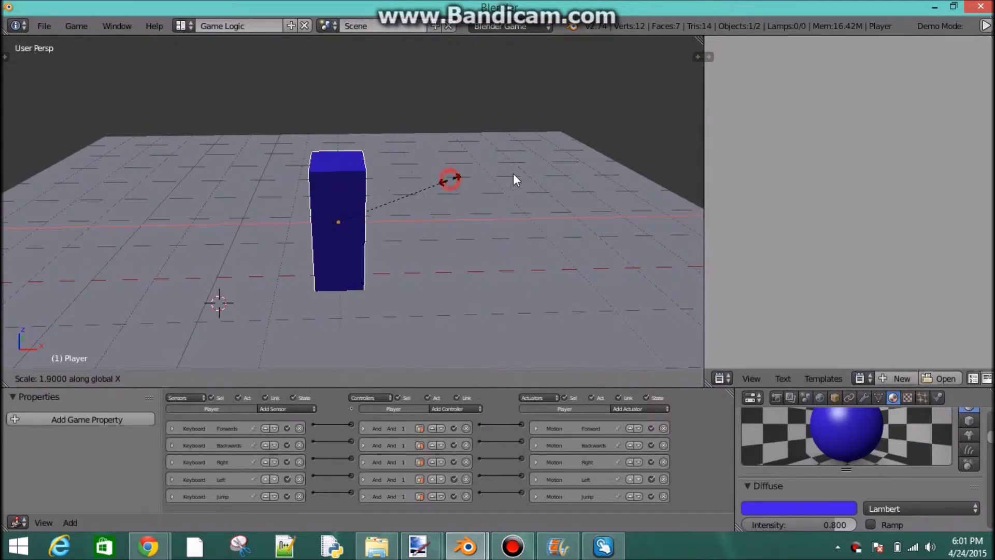
pyautogui.click(513, 179)
pyautogui.moveTo(513, 179); pyautogui.dragTo(393, 161, button='middle')
pyautogui.press('s')
pyautogui.press('y')
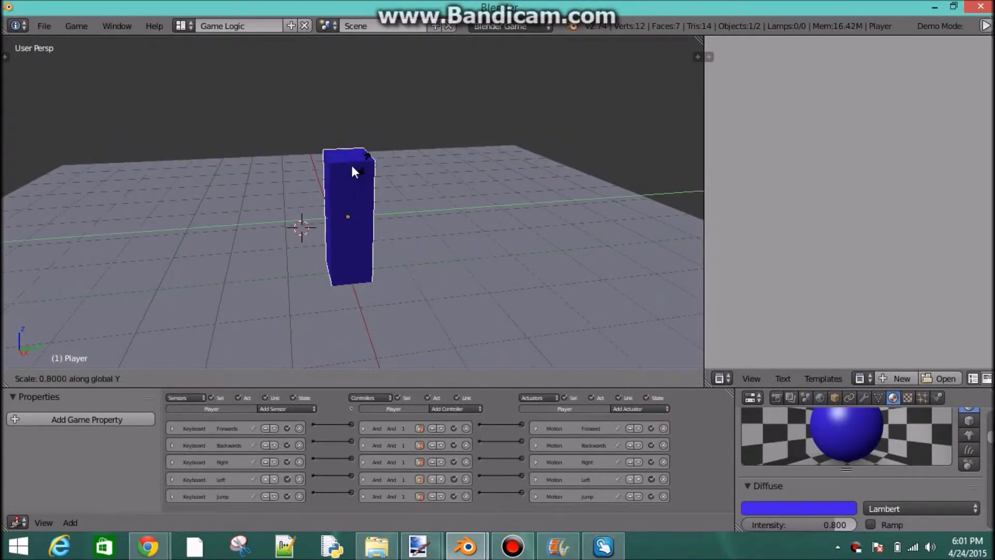
pyautogui.click(504, 194)
# Run the game, test the resized Player block by jumping while moving forwards and backwards, and stop the game.
pyautogui.moveTo(504, 194); pyautogui.dragTo(467, 203, button='middle')
pyautogui.scroll(-3, 409, 189)
pyautogui.press('p')
pyautogui.press('space')
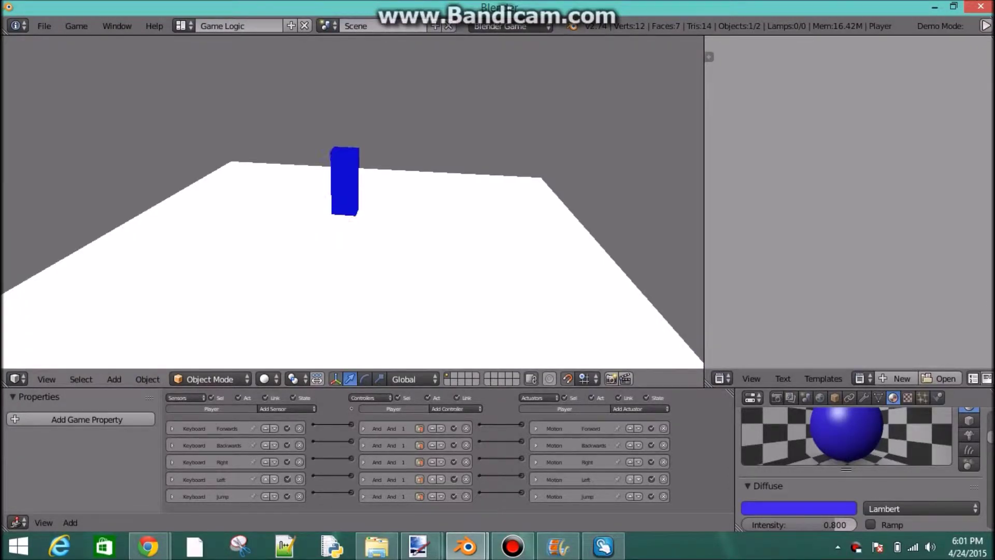
pyautogui.press('w')
pyautogui.press('space')
pyautogui.press('s')
pyautogui.press('space')
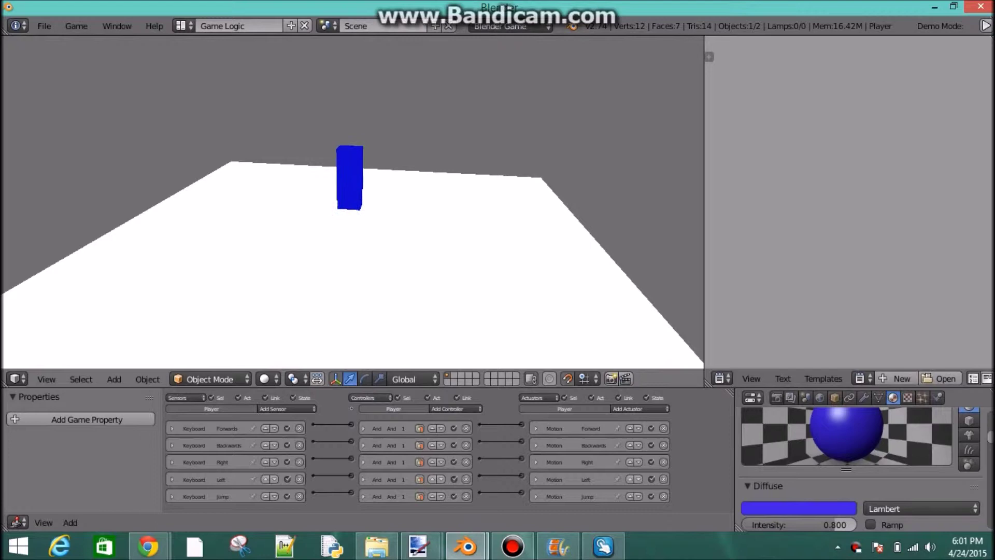
pyautogui.press('w')
pyautogui.press('space')
pyautogui.press('s')
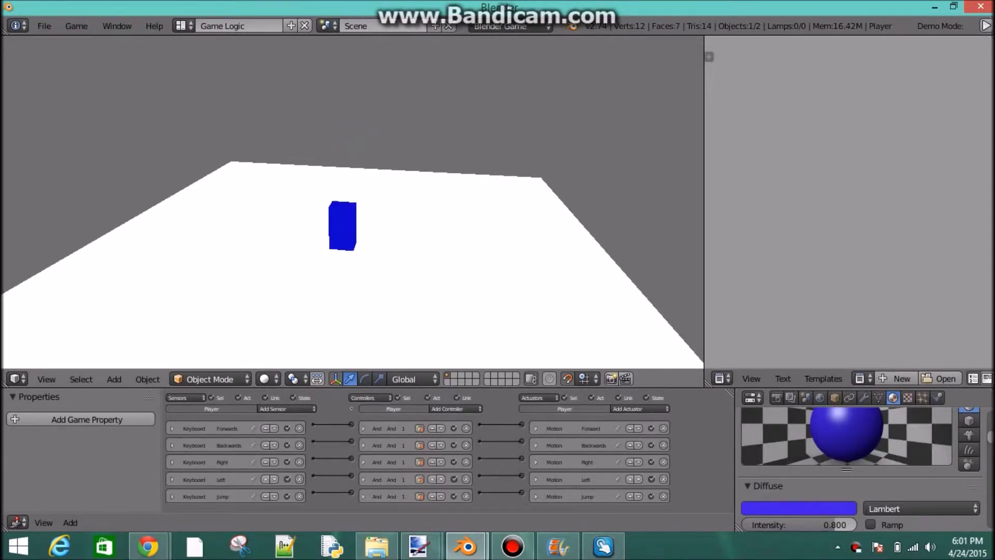
pyautogui.press('w')
pyautogui.press('space')
pyautogui.press('s')
pyautogui.press('space')
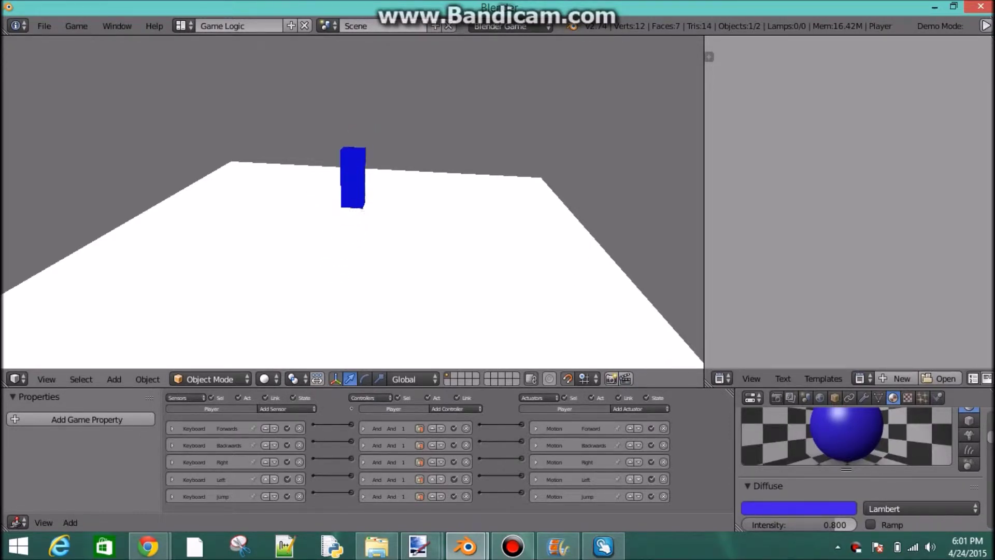
pyautogui.press('Escape')
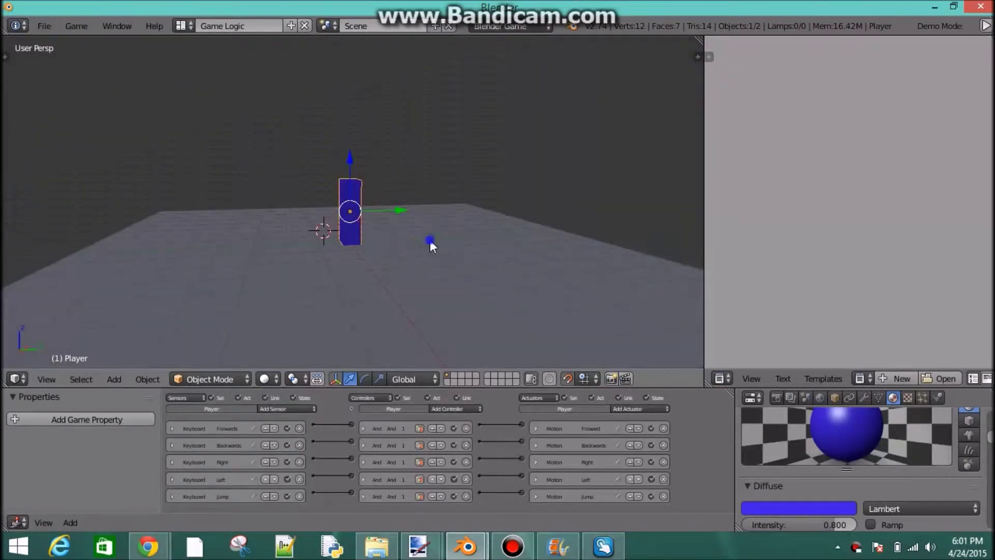
# Enable Collision Bounds with Box bounds in the Player block's physics settings.
pyautogui.rightClick(430, 240)
pyautogui.rightClick(421, 206)
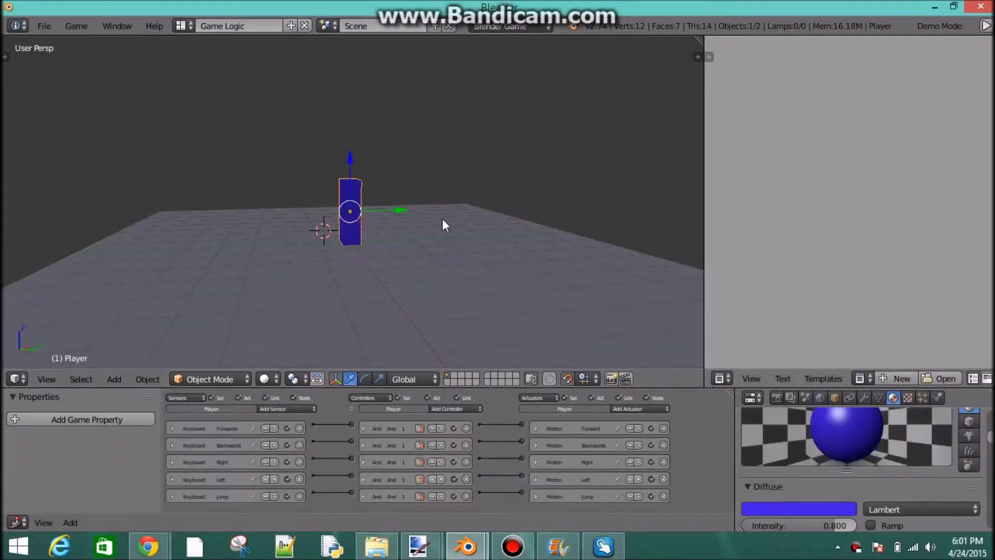
pyautogui.click(938, 397)
pyautogui.scroll(-5, 910, 437)
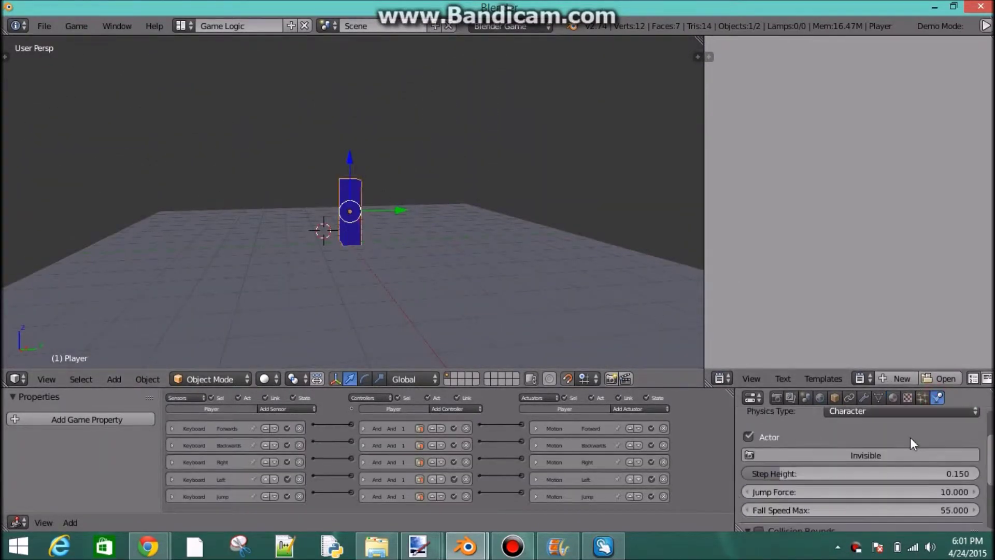
pyautogui.scroll(3, 906, 450)
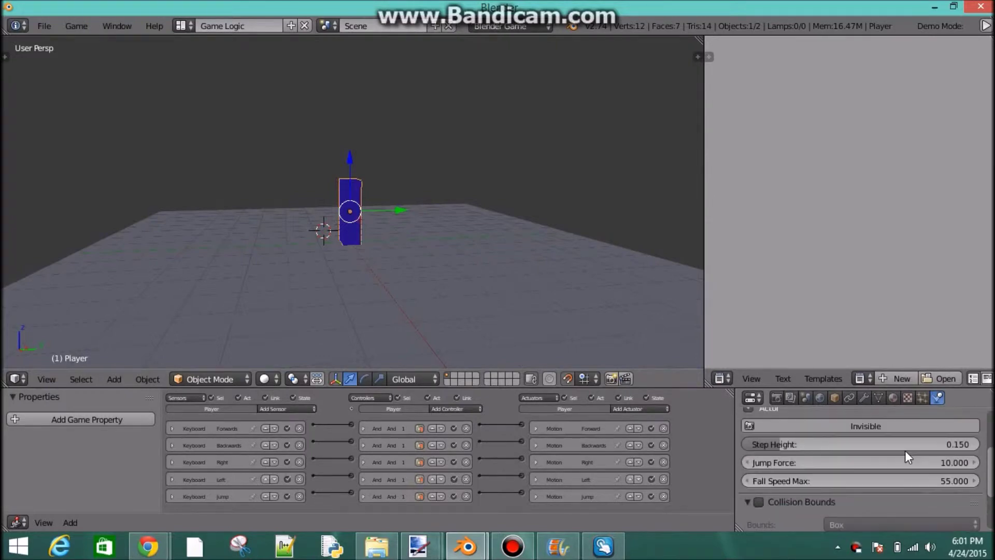
pyautogui.scroll(-3, 894, 464)
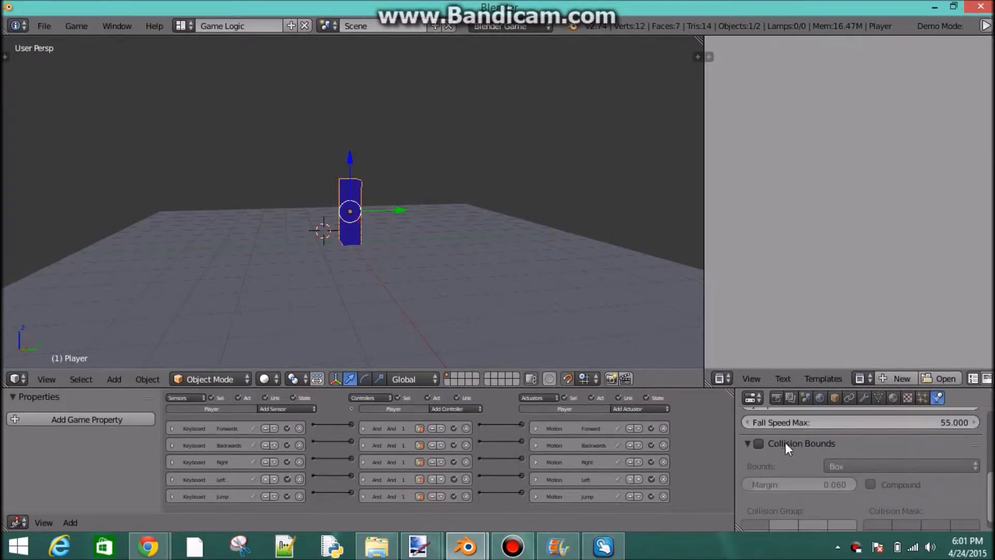
pyautogui.click(760, 443)
pyautogui.scroll(-1, 878, 495)
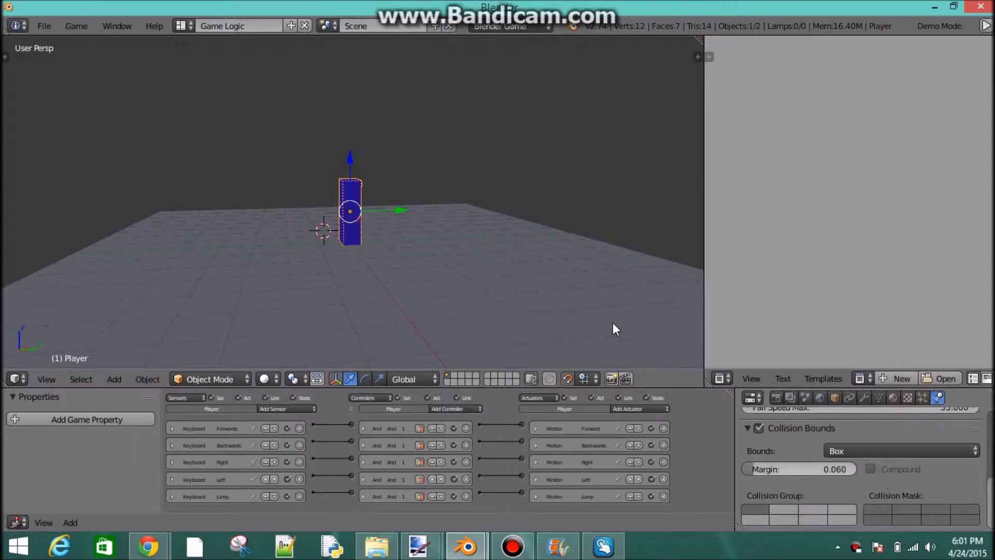
# Run the game to test the Player block's movement and jumping with Box collision bounds, and stop it.
pyautogui.press('p')
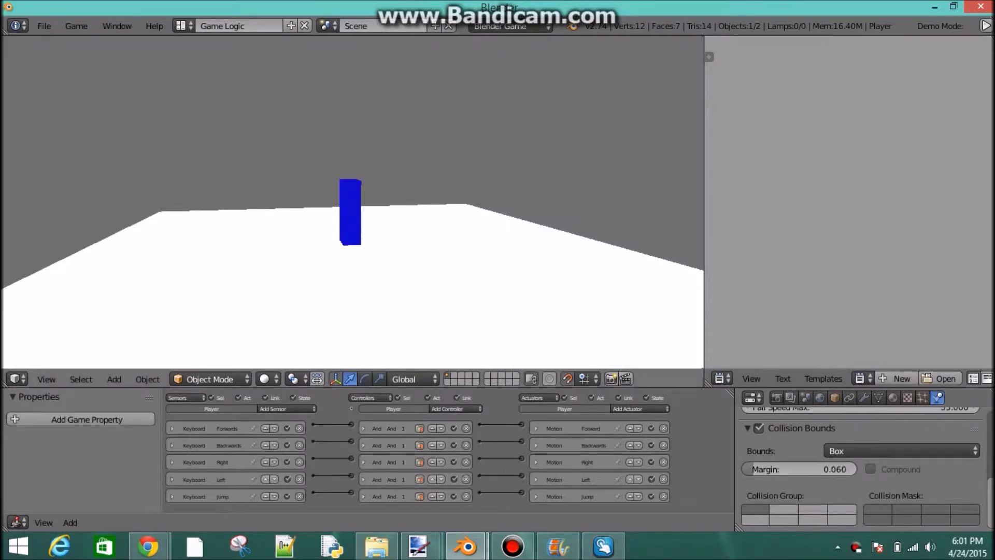
pyautogui.press('d')
pyautogui.press('a')
pyautogui.press('space')
pyautogui.press('w')
pyautogui.press('a')
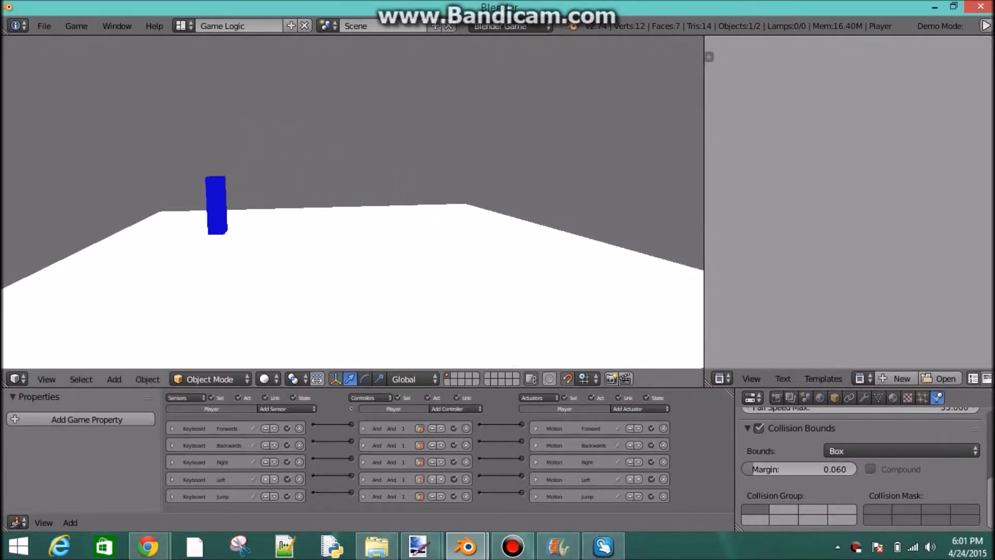
pyautogui.press('s')
pyautogui.press('Escape')
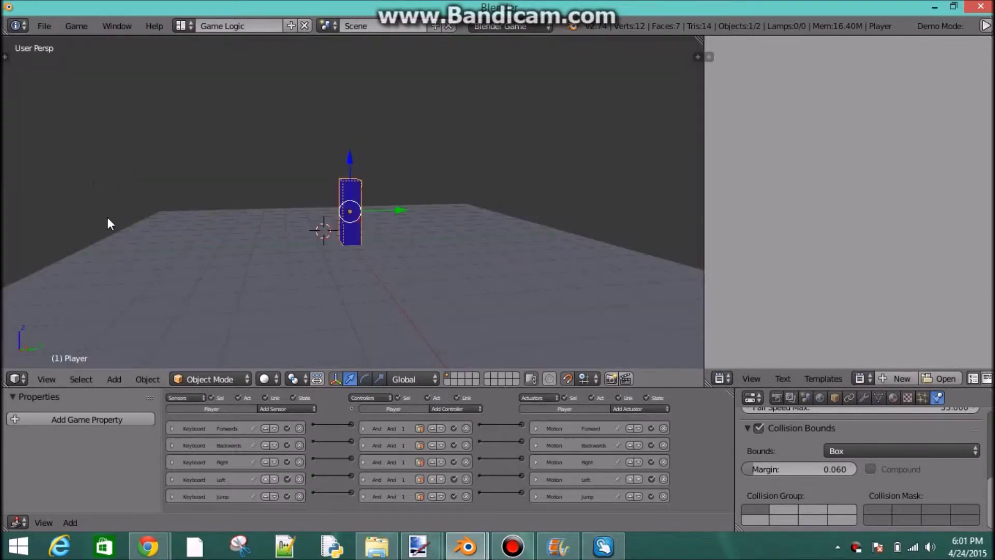
pyautogui.scroll(-4, 344, 219)
pyautogui.scroll(4, 400, 220)
pyautogui.moveTo(397, 223); pyautogui.dragTo(400, 197, button='middle')
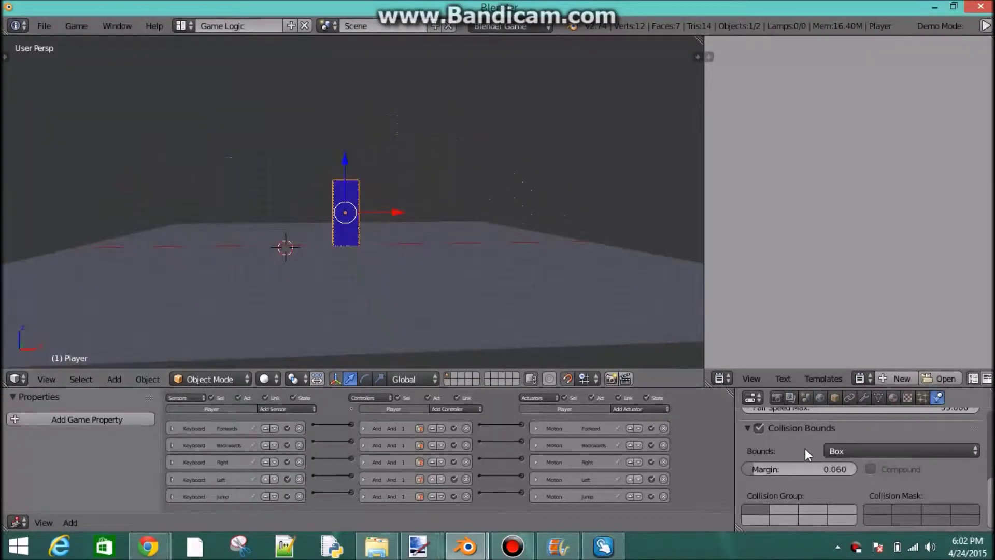
# Run the game again, move the Player block in several directions while jumping with Box bounds, and stop the game.
pyautogui.click(850, 452)
pyautogui.press('p')
pyautogui.press('a')
pyautogui.press('space')
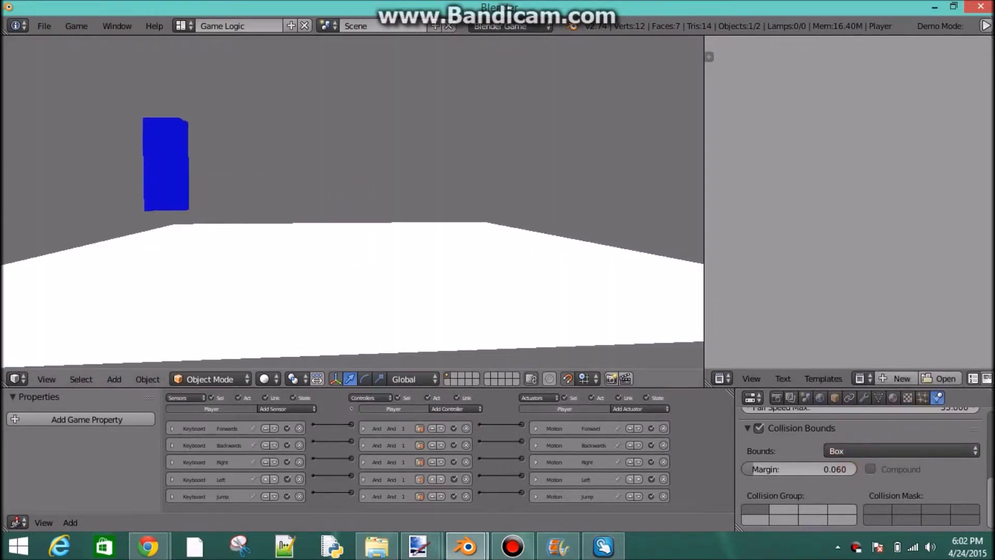
pyautogui.press('w')
pyautogui.press('d')
pyautogui.press('s')
pyautogui.press('space')
pyautogui.press('Right')
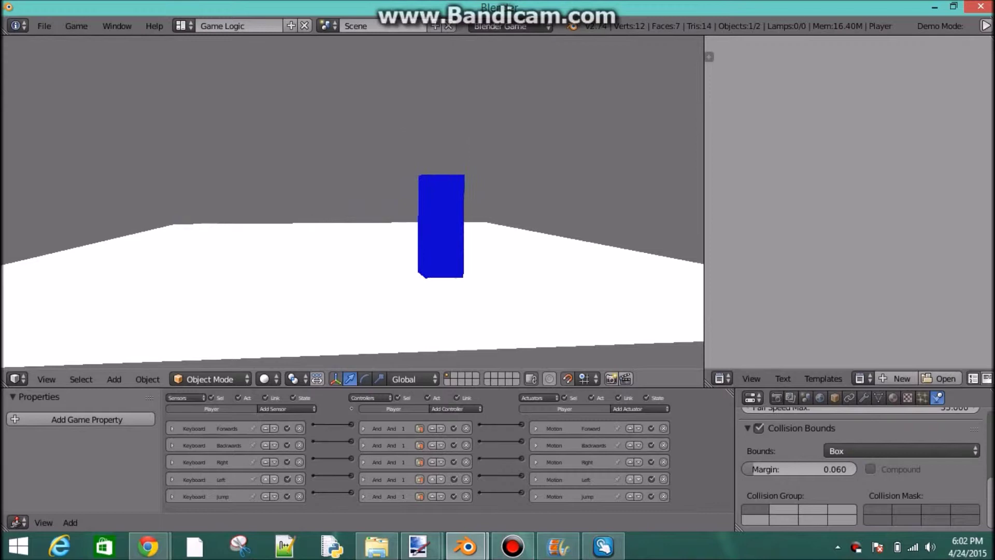
pyautogui.press('Left')
pyautogui.press('Right')
pyautogui.press('Escape')
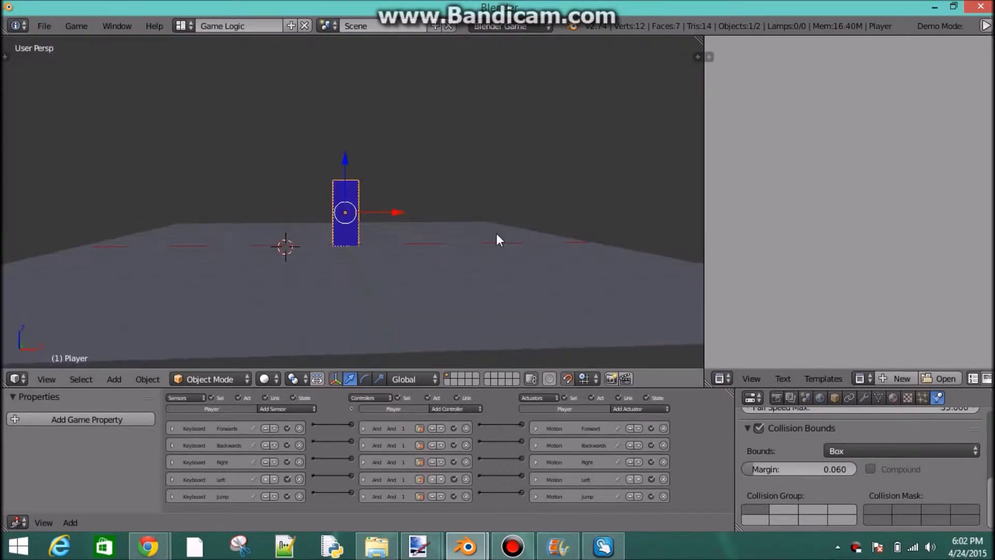
# Look over the Player block's physics settings, from the collision bounds up to the physics type.
pyautogui.moveTo(497, 233); pyautogui.dragTo(466, 311, button='middle')
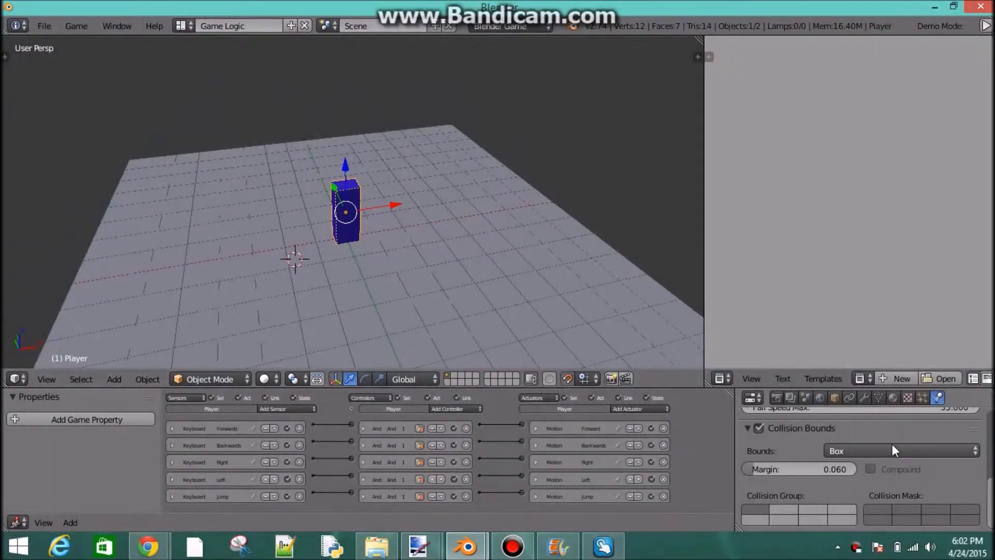
pyautogui.scroll(5, 896, 438)
pyautogui.scroll(-5, 900, 428)
pyautogui.scroll(5, 902, 456)
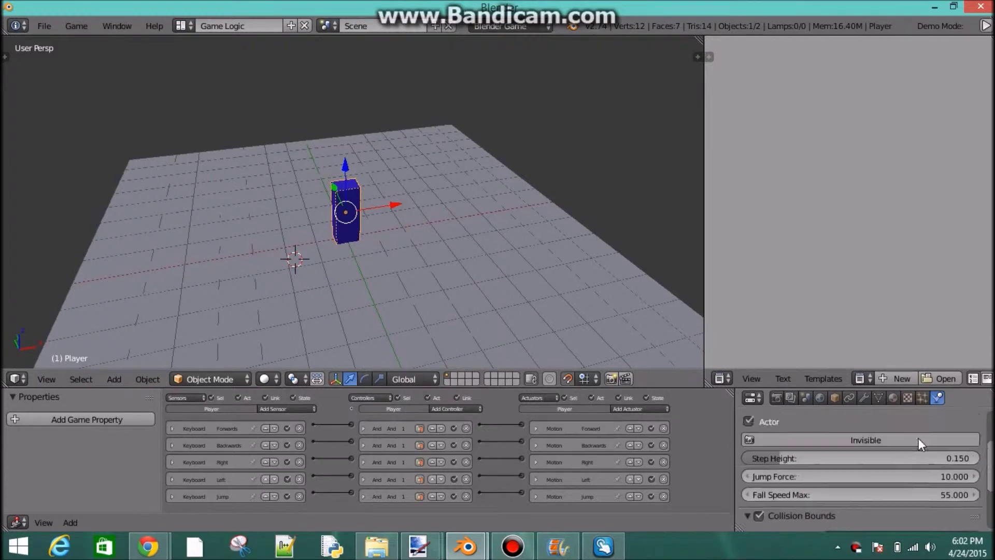
pyautogui.moveTo(356, 235)
pyautogui.mouseDown(button='middle')
pyautogui.moveTo(431, 204)
pyautogui.moveTo(417, 160)
pyautogui.moveTo(518, 184)
pyautogui.moveTo(319, 210)
pyautogui.moveTo(234, 201)
pyautogui.moveTo(408, 196)
pyautogui.moveTo(484, 231)
pyautogui.moveTo(397, 207)
pyautogui.moveTo(429, 182)
pyautogui.moveTo(494, 182)
pyautogui.moveTo(431, 217)
pyautogui.moveTo(345, 231)
pyautogui.mouseUp(button='middle')
pyautogui.scroll(-4, 518, 185)
pyautogui.scroll(3, 429, 182)
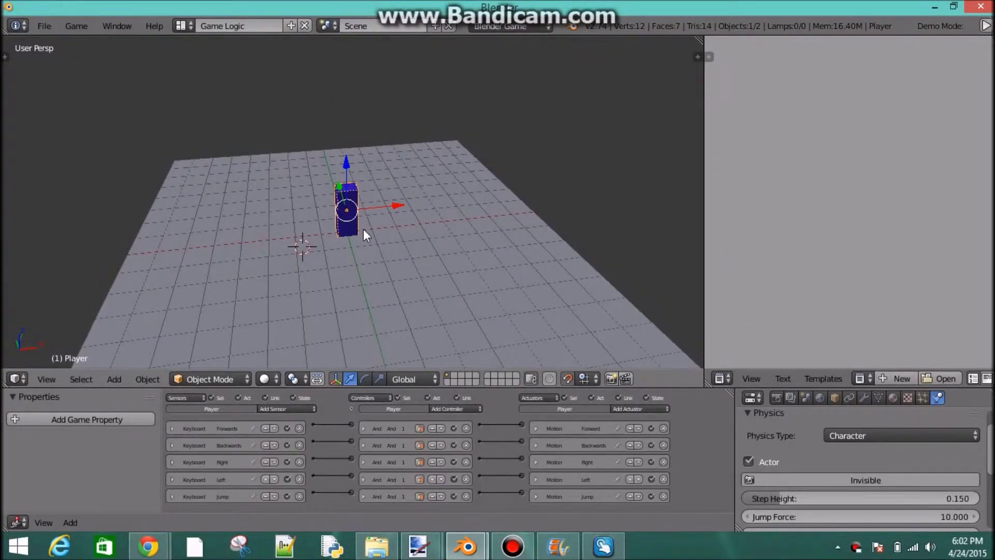
# Snap the 3D cursor to the selected Player block.
pyautogui.moveTo(343, 162); pyautogui.dragTo(534, 147, button='middle')
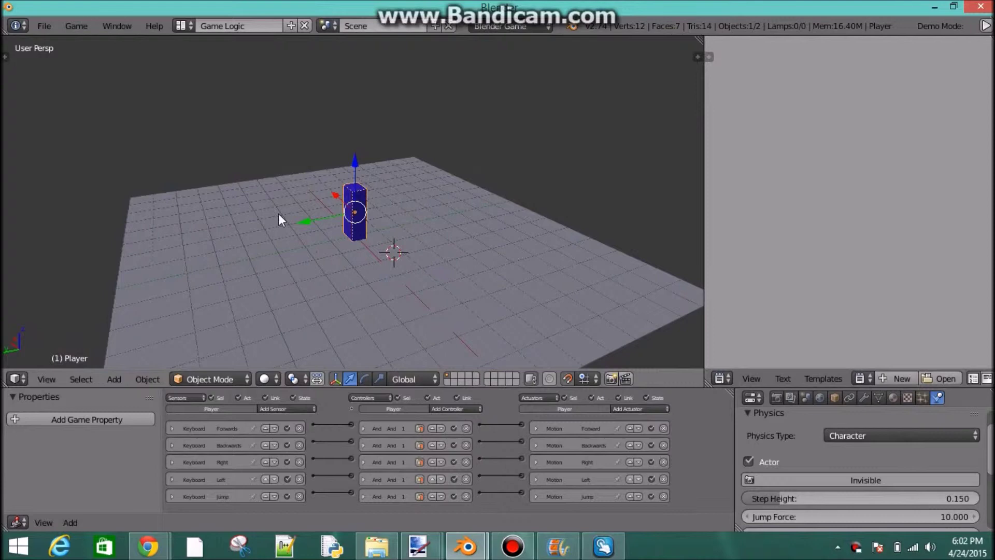
pyautogui.moveTo(278, 213); pyautogui.dragTo(338, 194, button='middle')
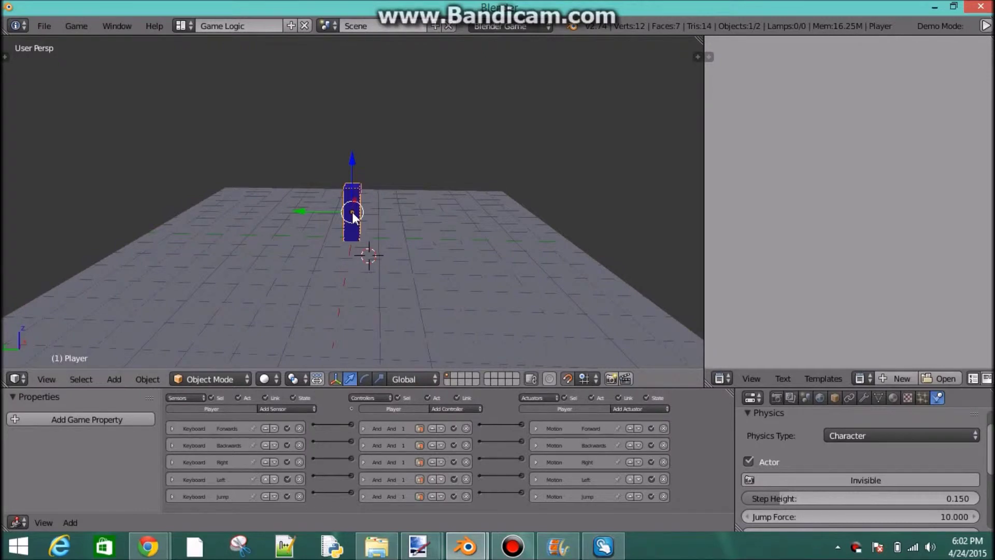
pyautogui.hotkey('shift', 's')
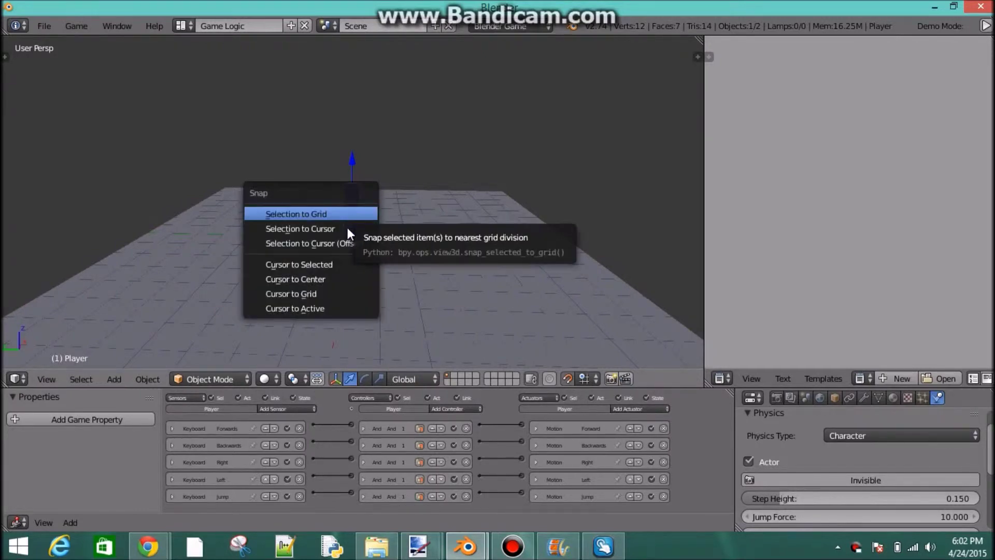
pyautogui.click(340, 264)
# Add a camera at the 3D cursor, inside the Player block, using the Add Camera command.
pyautogui.moveTo(344, 256); pyautogui.dragTo(371, 184, button='middle')
pyautogui.scroll(2, 367, 225)
pyautogui.scroll(4, 370, 181)
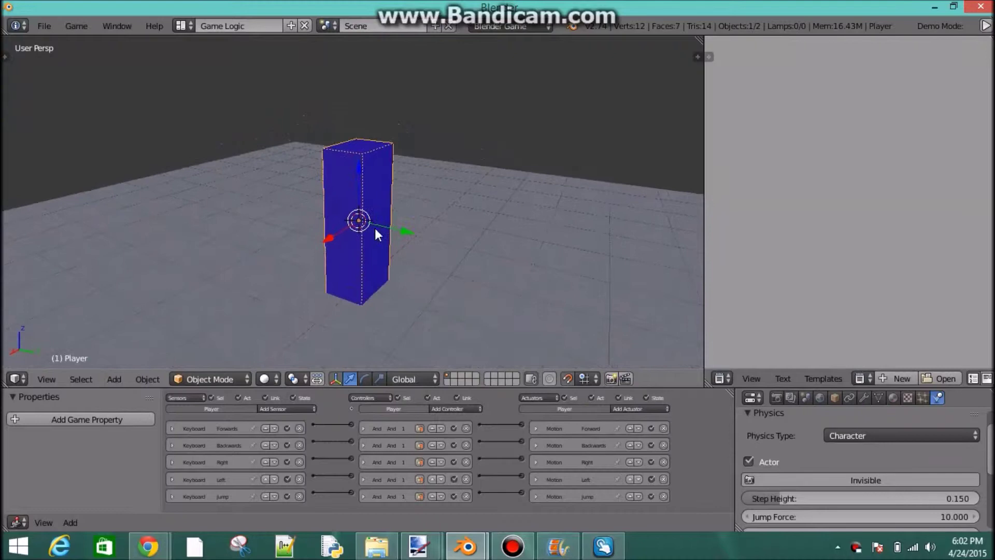
pyautogui.moveTo(375, 229); pyautogui.dragTo(457, 173, button='middle')
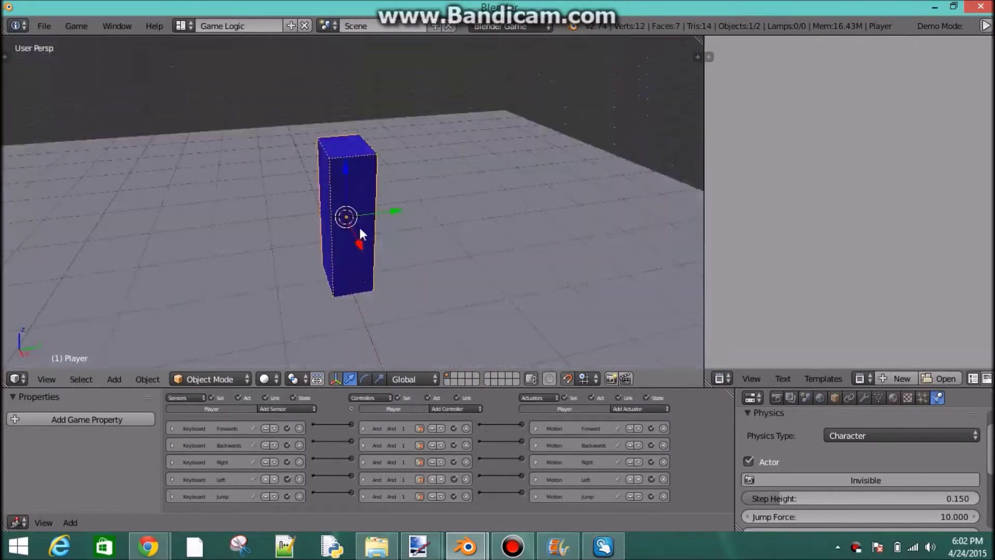
pyautogui.press('space')
pyautogui.click(360, 166)
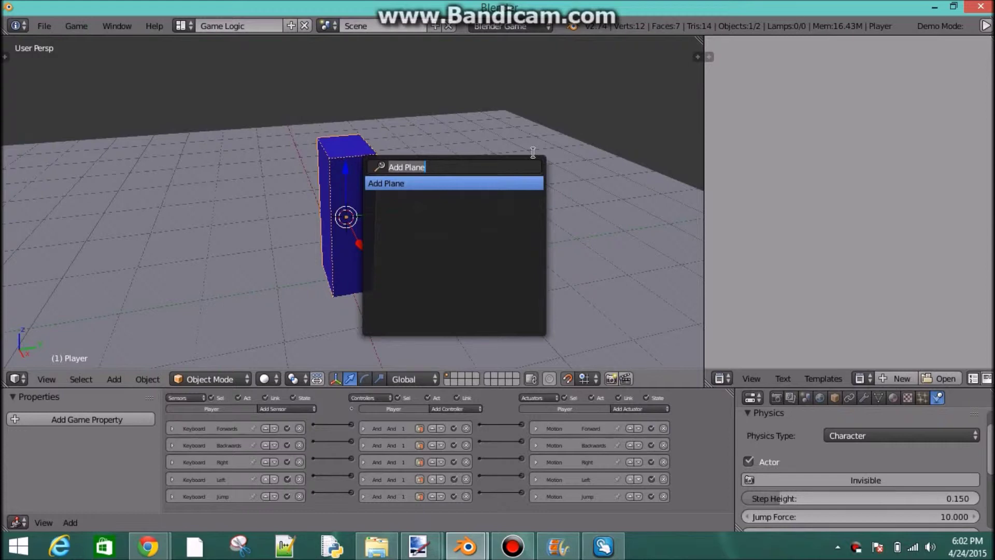
pyautogui.write('add camer')
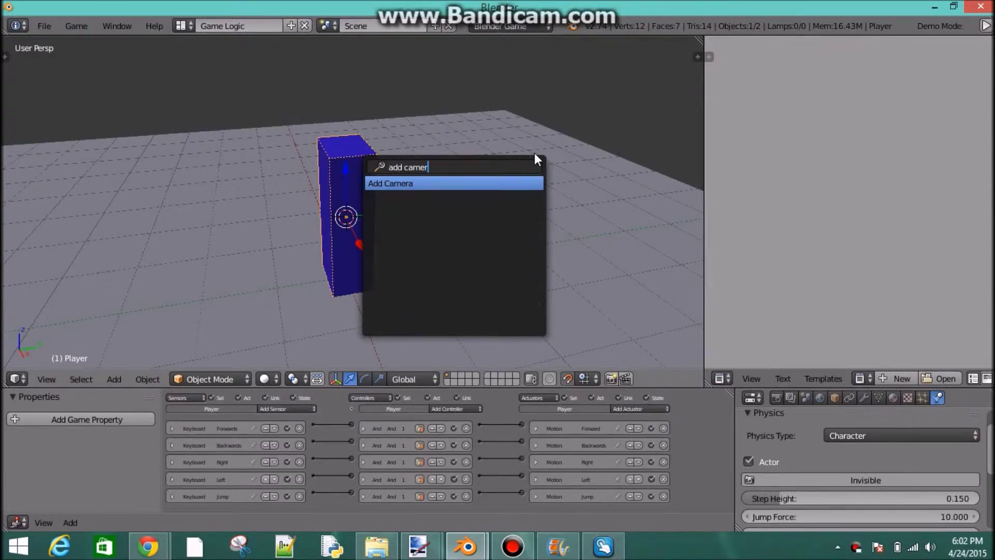
pyautogui.press('Return')
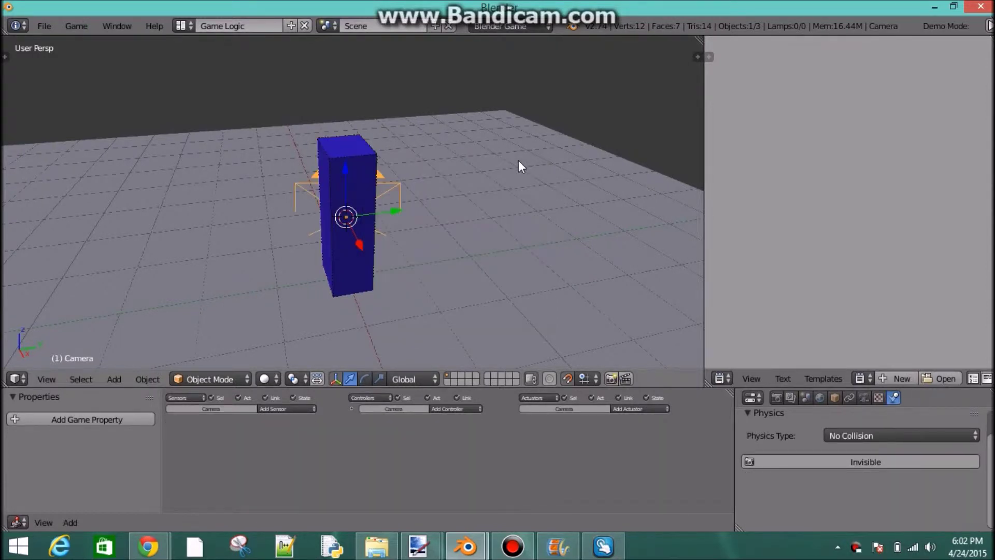
pyautogui.moveTo(518, 160); pyautogui.dragTo(452, 261, button='middle')
pyautogui.press('s')
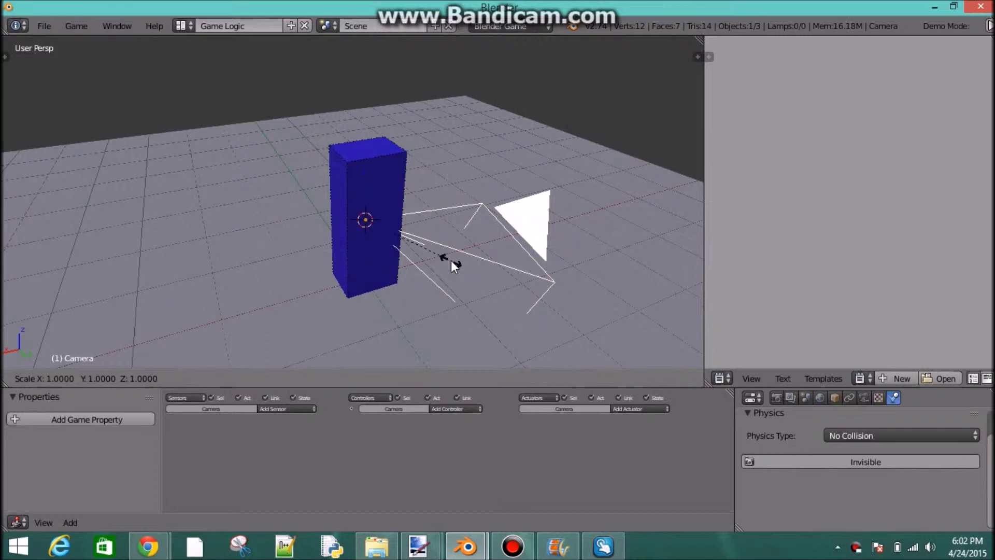
pyautogui.rightClick(452, 260)
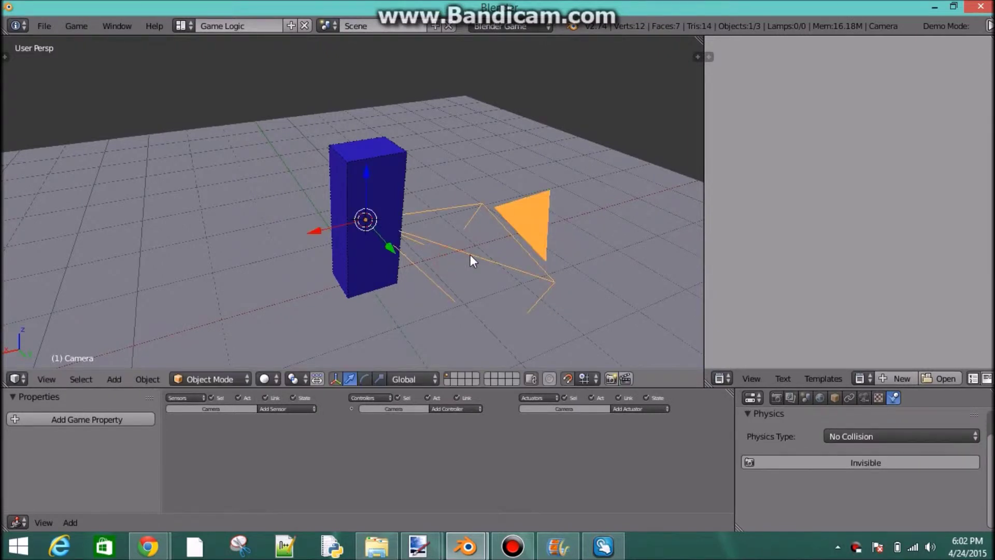
# Show the camera's 3D view properties, look through the transform, view, cursor and item settings, and hide them again.
pyautogui.press('n')
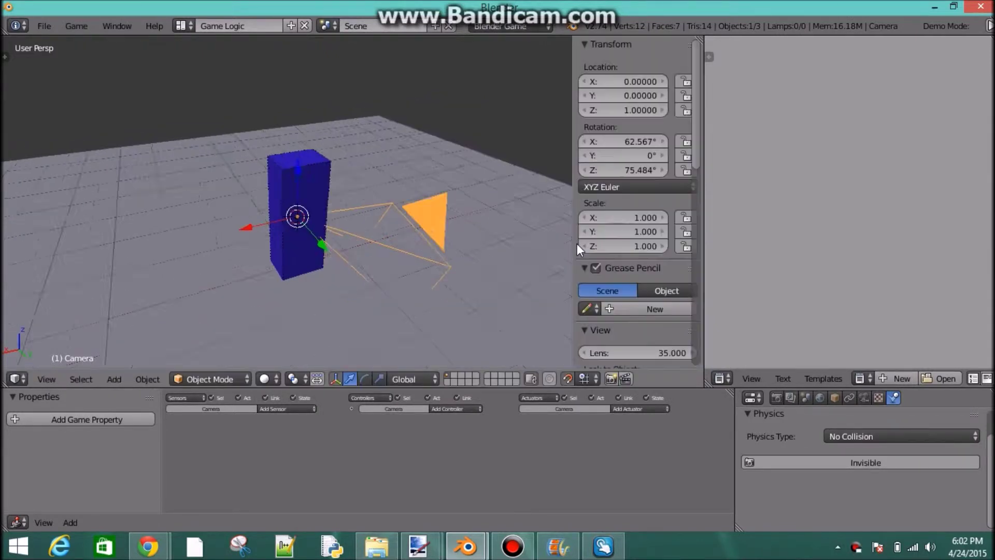
pyautogui.scroll(-5, 616, 277)
pyautogui.scroll(-1, 620, 281)
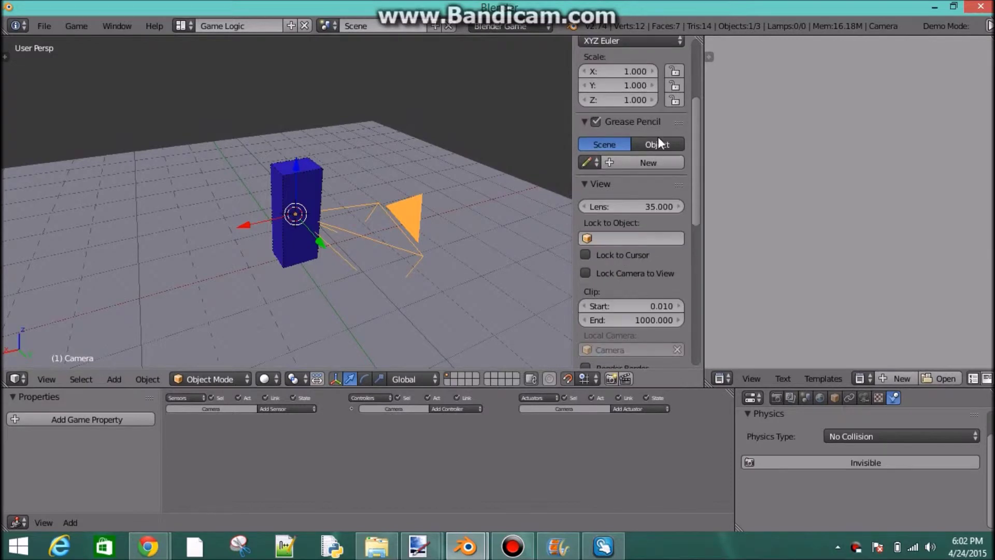
pyautogui.scroll(-3, 565, 223)
pyautogui.scroll(-5, 628, 298)
pyautogui.scroll(-8, 641, 260)
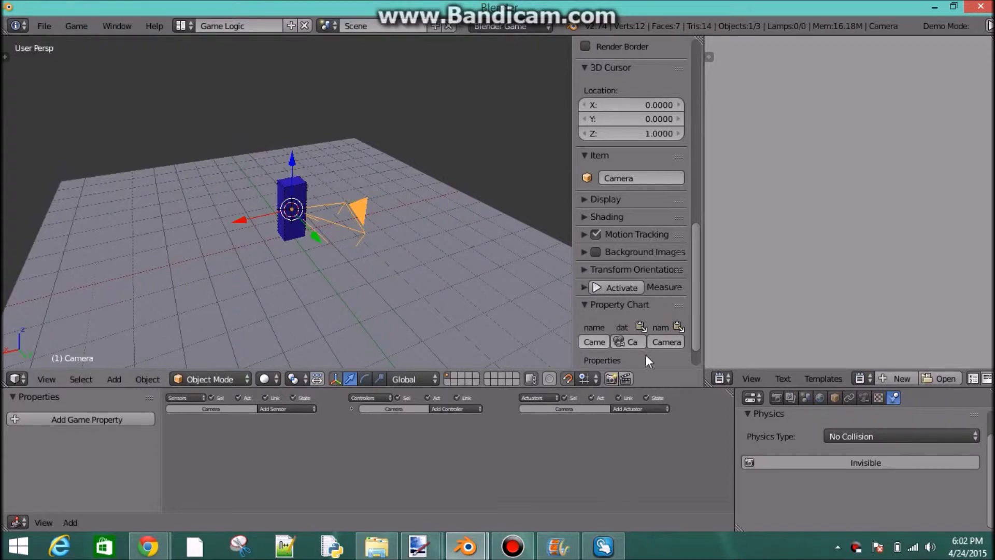
pyautogui.scroll(-2, 634, 348)
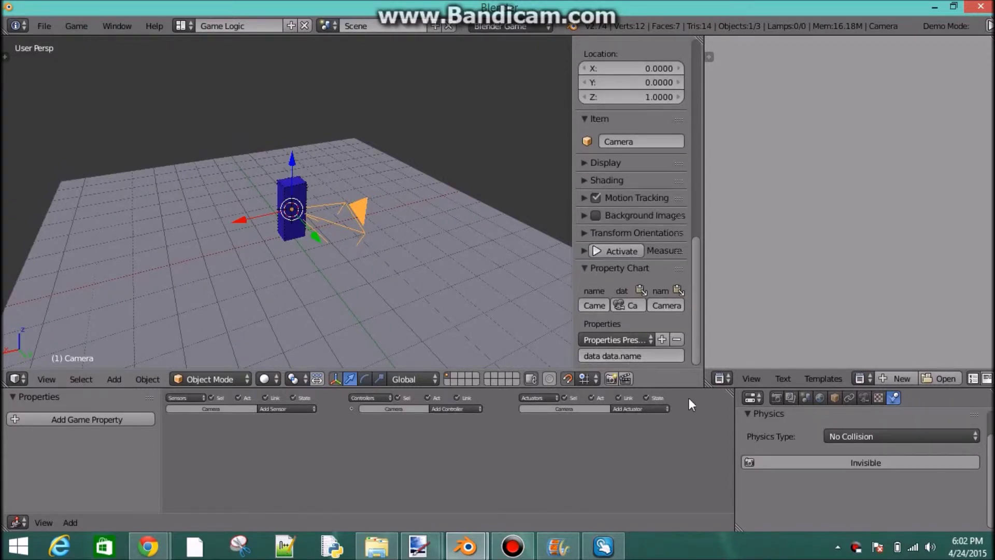
pyautogui.hotkey('alt', 'Tab')
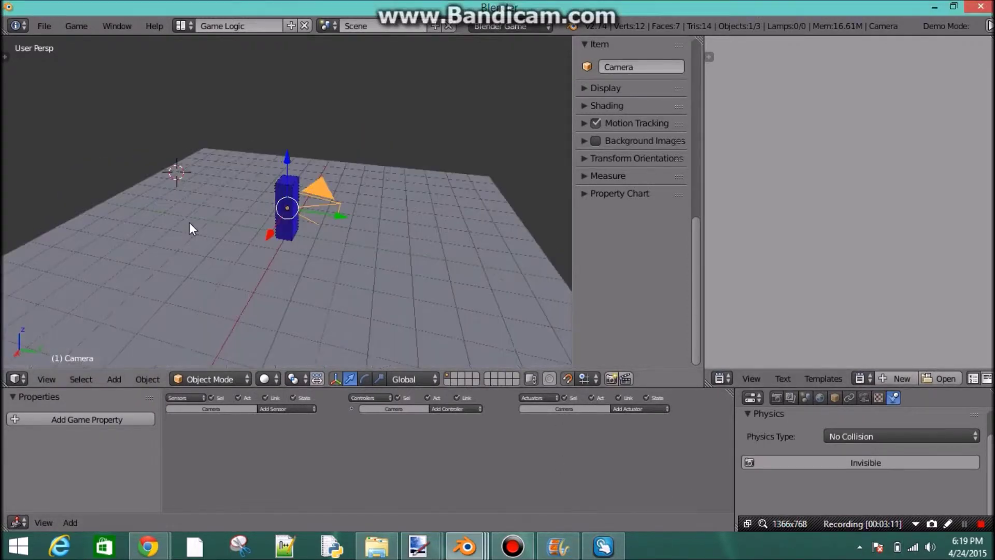
pyautogui.moveTo(188, 223); pyautogui.dragTo(363, 216, button='middle')
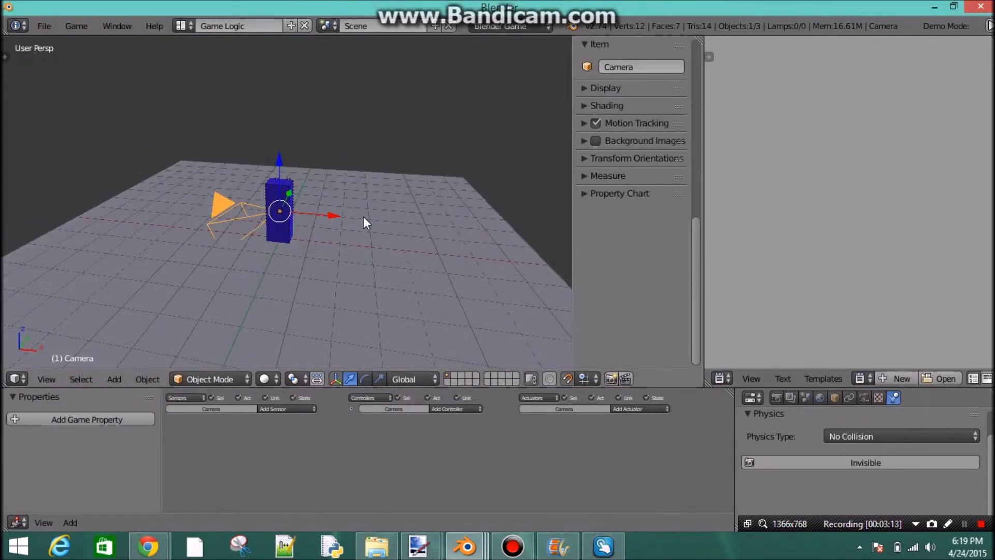
pyautogui.press('n')
# Clear the rotation of the camera inside the Player block.
pyautogui.scroll(5, 396, 201)
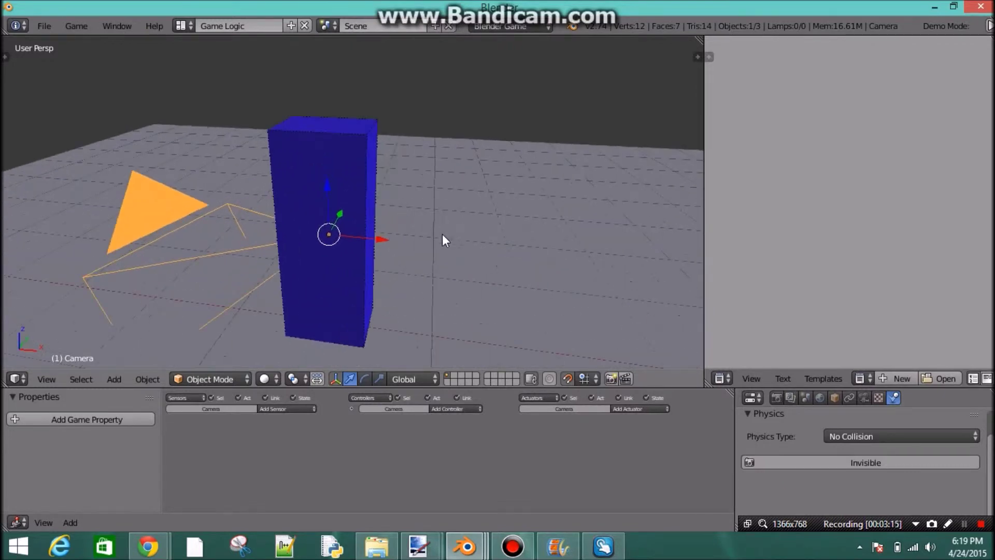
pyautogui.scroll(-2, 443, 238)
pyautogui.moveTo(443, 243); pyautogui.dragTo(413, 348, button='middle')
pyautogui.scroll(2, 437, 433)
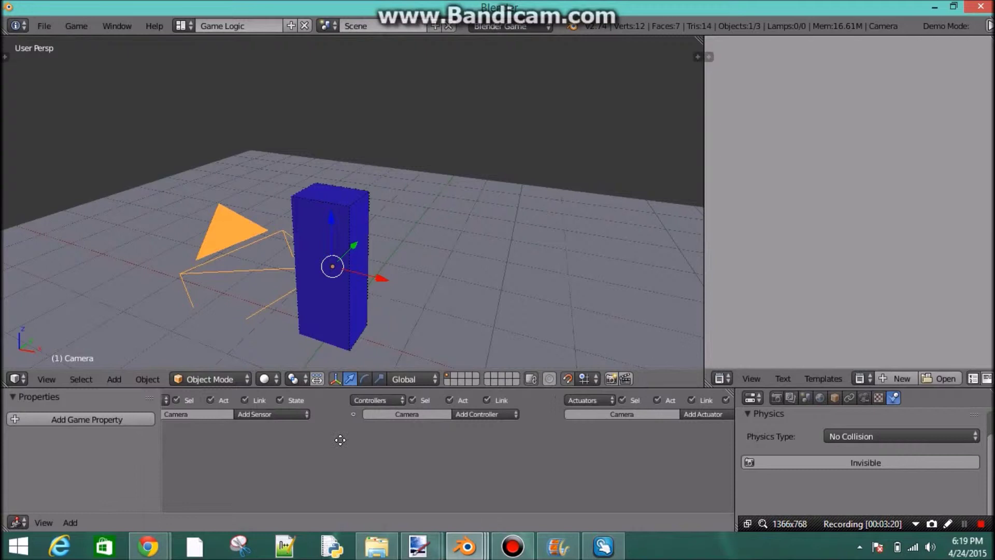
pyautogui.moveTo(340, 439); pyautogui.dragTo(488, 476, button='middle')
pyautogui.scroll(-3, 453, 208)
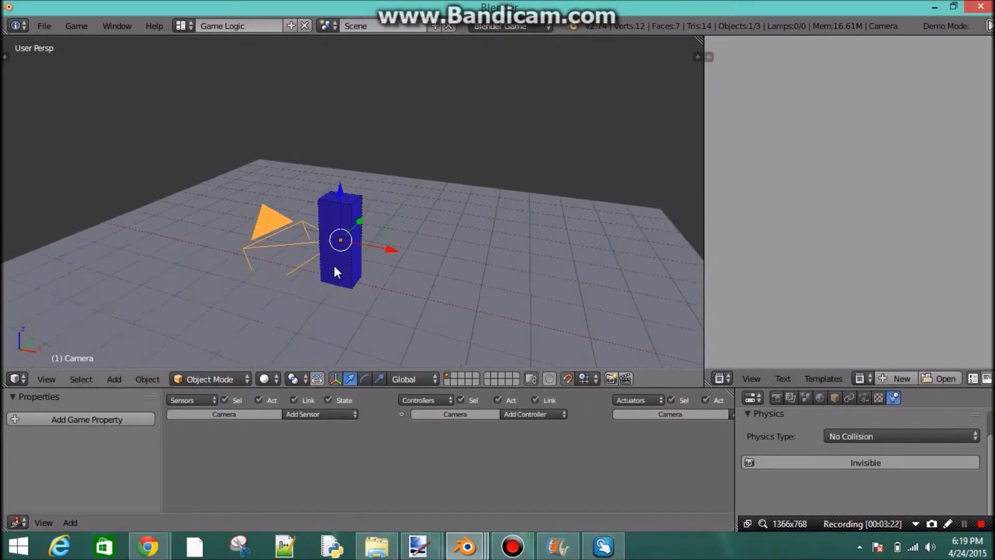
pyautogui.moveTo(334, 265); pyautogui.dragTo(532, 286, button='middle')
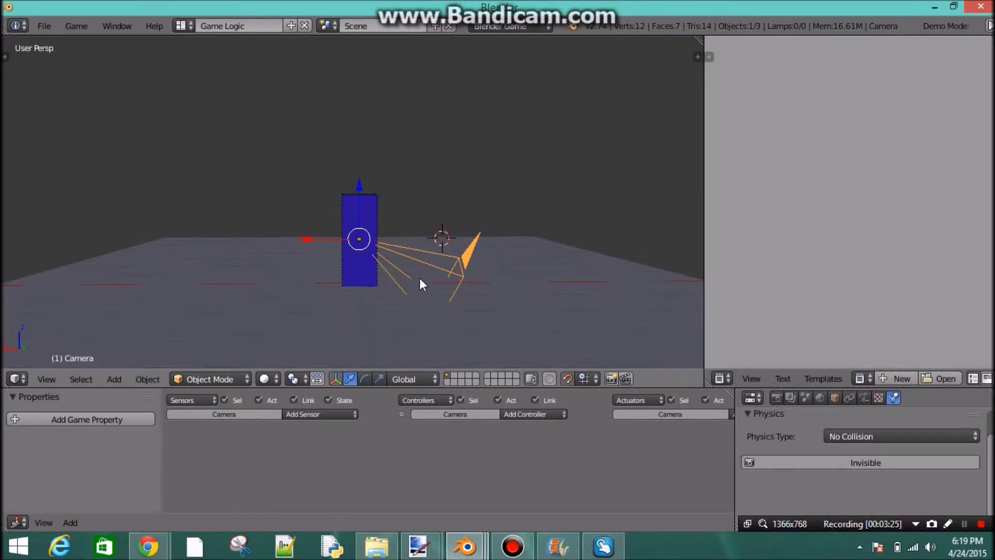
pyautogui.hotkey('alt', 'r')
# Rotate the camera 90 degrees around the global X axis so it faces horizontally.
pyautogui.moveTo(432, 269); pyautogui.dragTo(291, 277, button='middle')
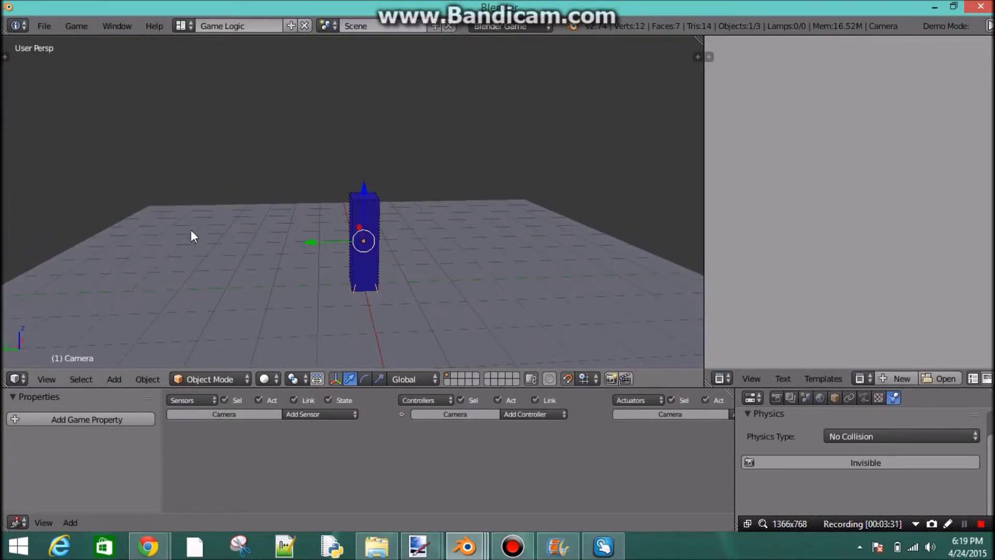
pyautogui.moveTo(192, 231); pyautogui.dragTo(397, 231, button='middle')
pyautogui.press('r')
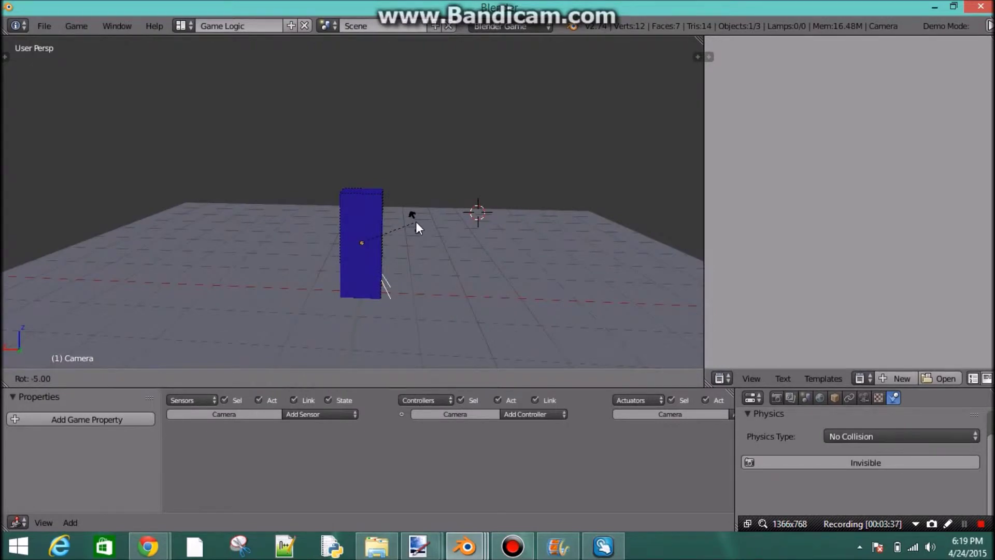
pyautogui.press('x')
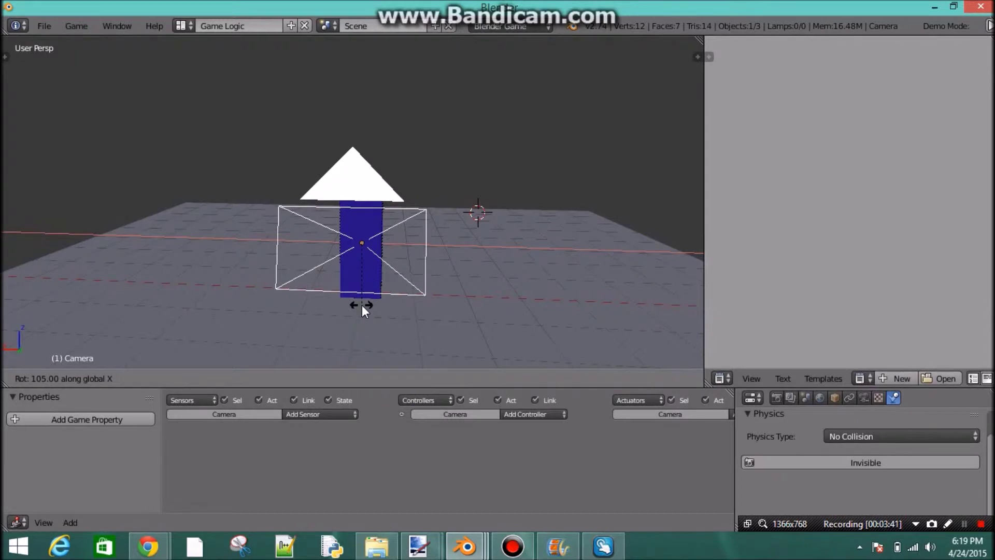
pyautogui.write('90')
pyautogui.press('Return')
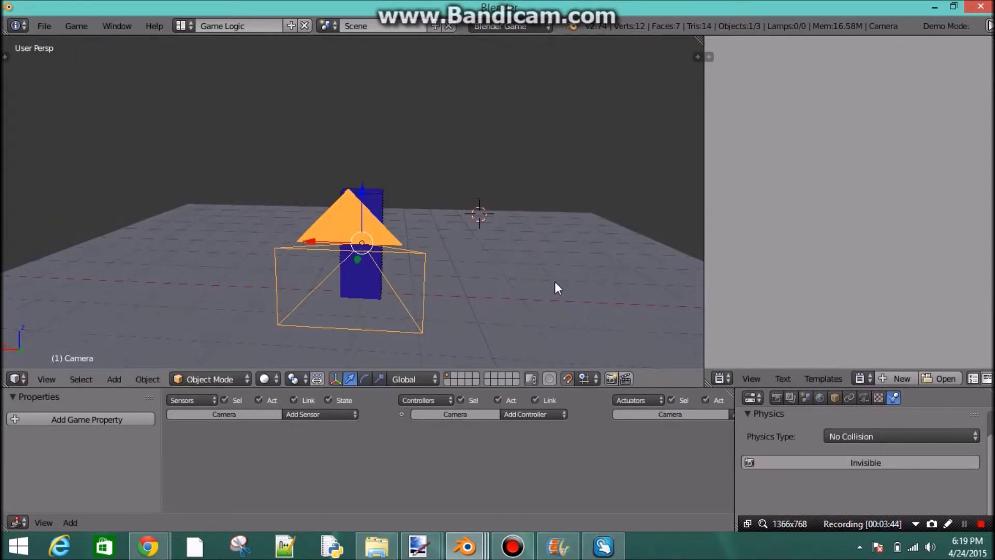
# Raise the camera along the global Z axis to head height near the top of the Player block.
pyautogui.moveTo(555, 282); pyautogui.dragTo(421, 243, button='middle')
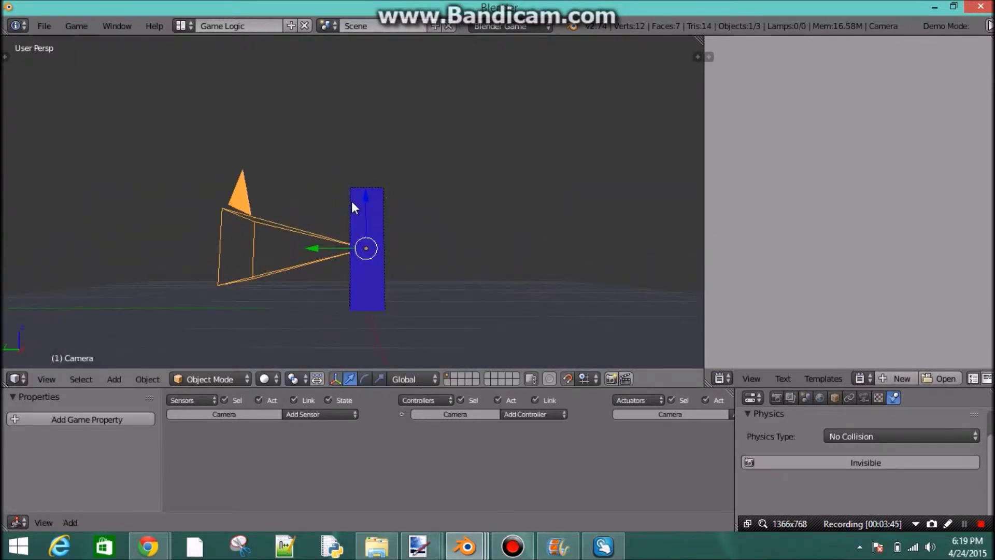
pyautogui.press('g')
pyautogui.press('z')
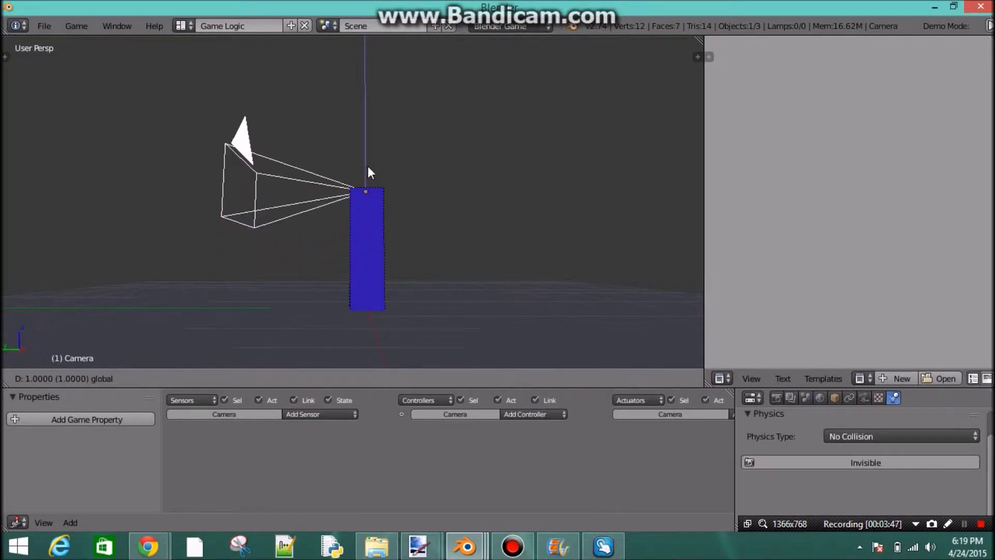
pyautogui.click(364, 181)
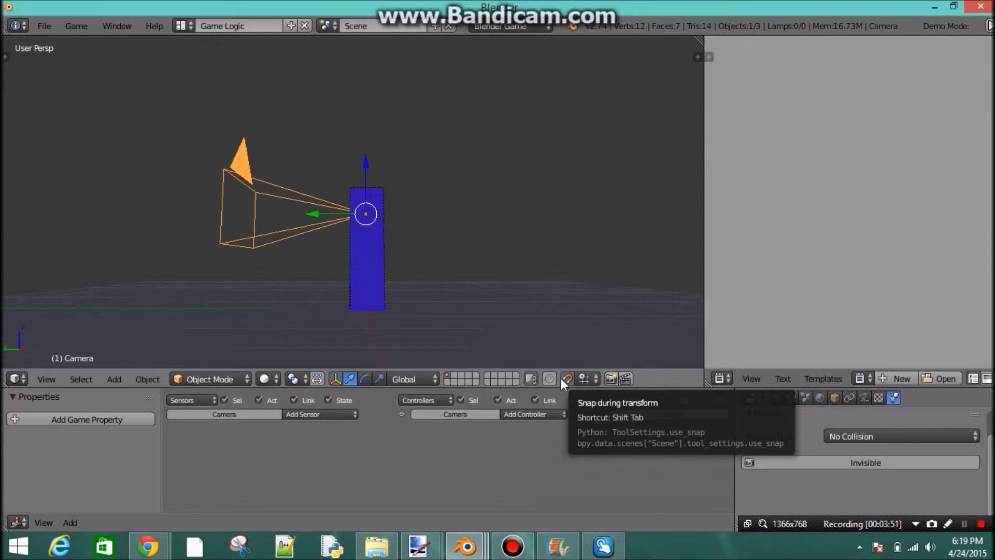
# Scale the camera uniformly by a factor of 0.5.
pyautogui.moveTo(521, 309); pyautogui.dragTo(535, 181, button='middle')
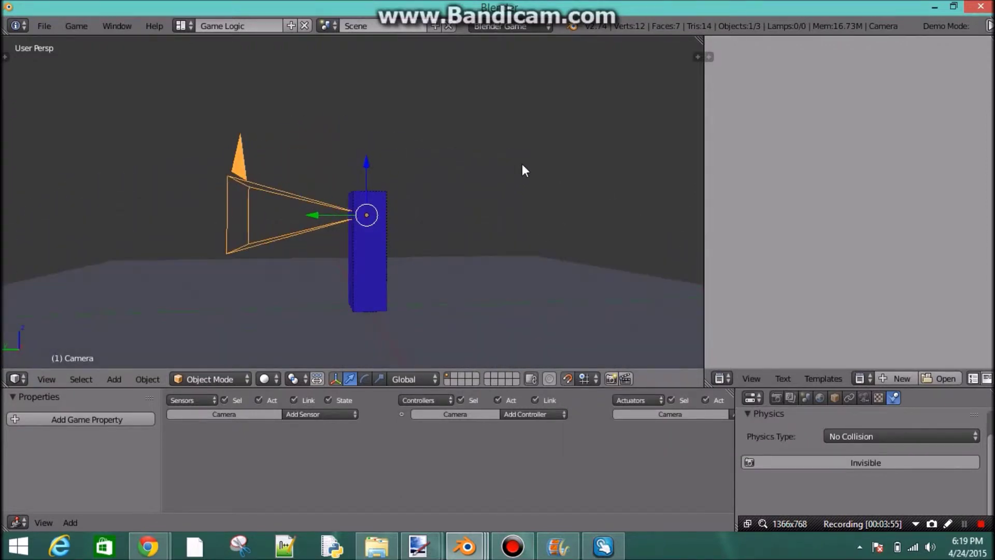
pyautogui.press('s')
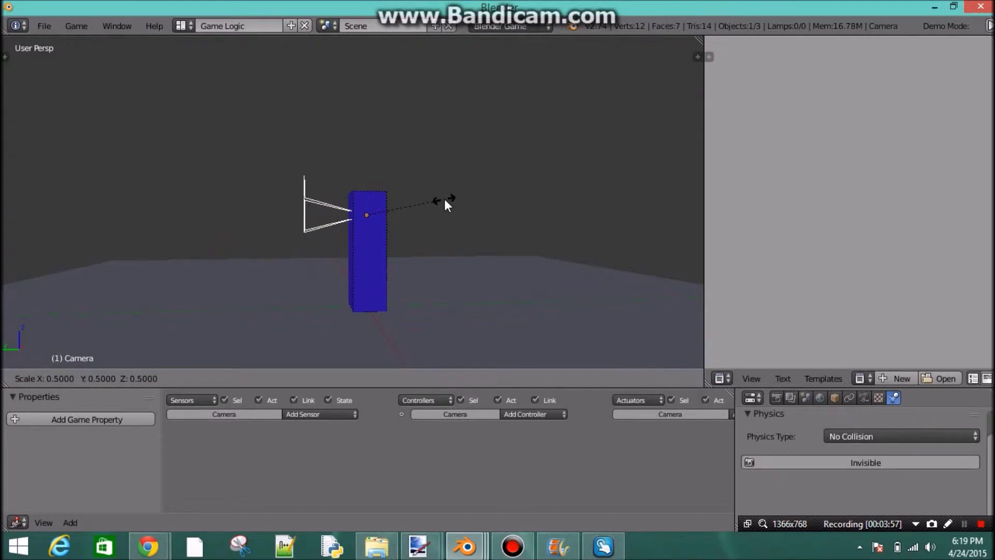
pyautogui.click(442, 199)
# Move the camera along the global Y axis until its origin sits at the Player block's front face.
pyautogui.moveTo(452, 189); pyautogui.dragTo(309, 197, button='middle')
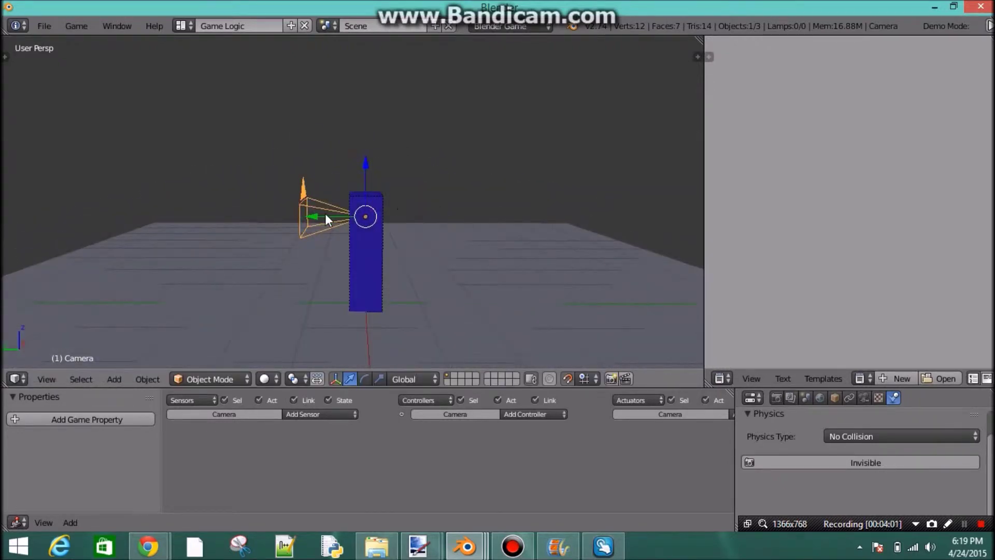
pyautogui.moveTo(327, 215); pyautogui.dragTo(21, 194)
pyautogui.click(152, 220)
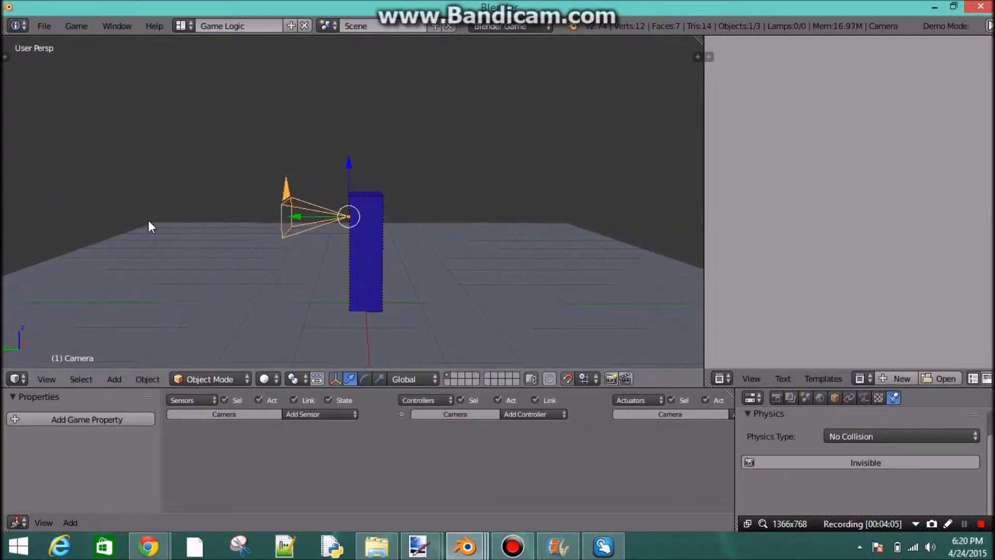
# Check the scene through the camera, enlarge the camera frame, and run the game briefly from that view.
pyautogui.moveTo(151, 224); pyautogui.dragTo(357, 225, button='middle')
pyautogui.press('KP_0')
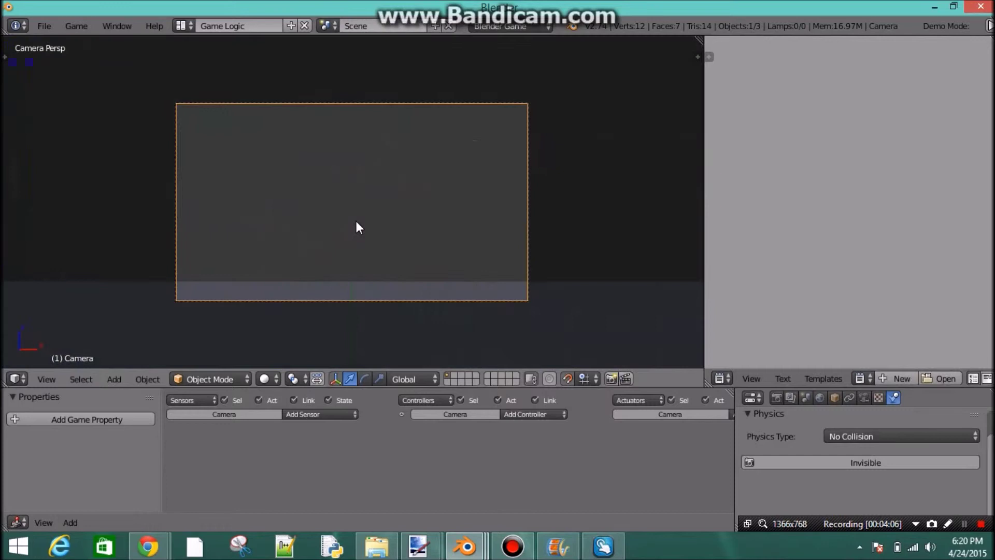
pyautogui.scroll(2, 383, 216)
pyautogui.scroll(-1, 383, 217)
pyautogui.scroll(1, 382, 217)
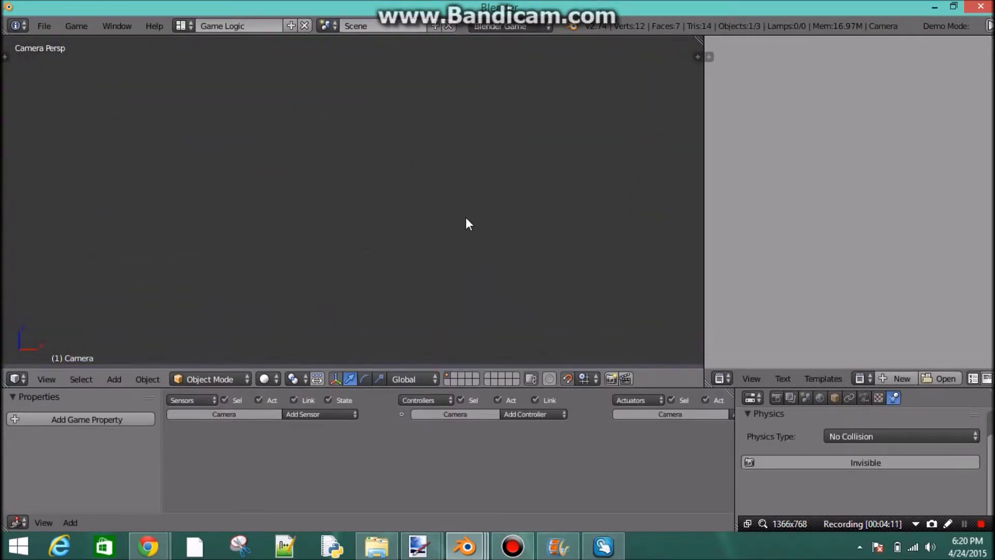
pyautogui.press('KP_0')
pyautogui.press('KP_0')
pyautogui.press('KP_0')
pyautogui.press('KP_0')
pyautogui.press('p')
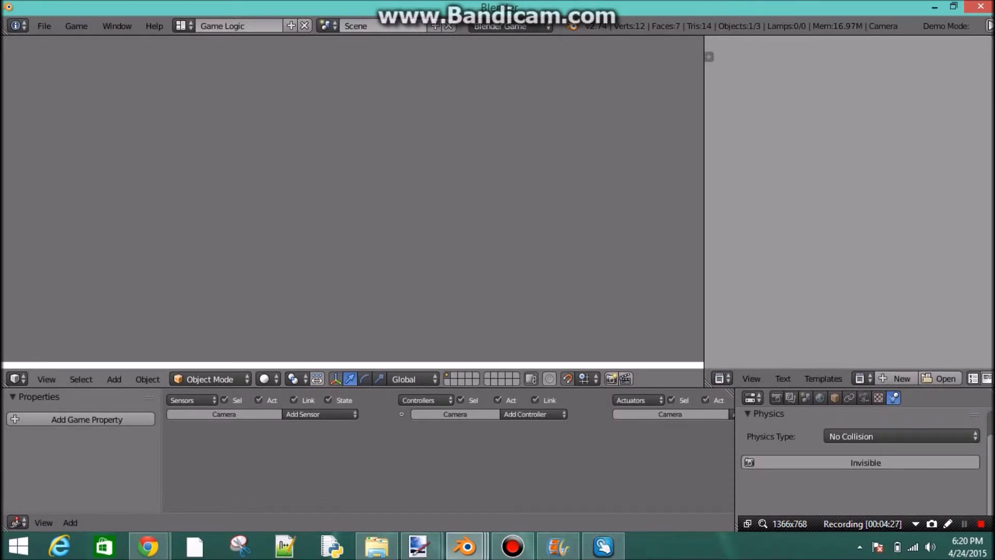
pyautogui.press('Escape')
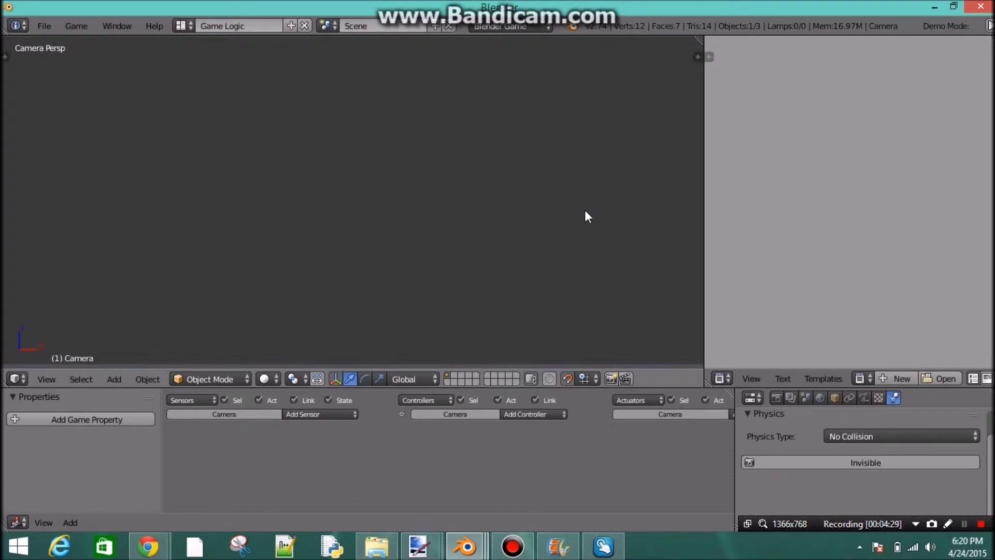
# Run the game from the outside perspective view, test moving the Player block in several directions, and stop the game.
pyautogui.press('KP_0')
pyautogui.press('p')
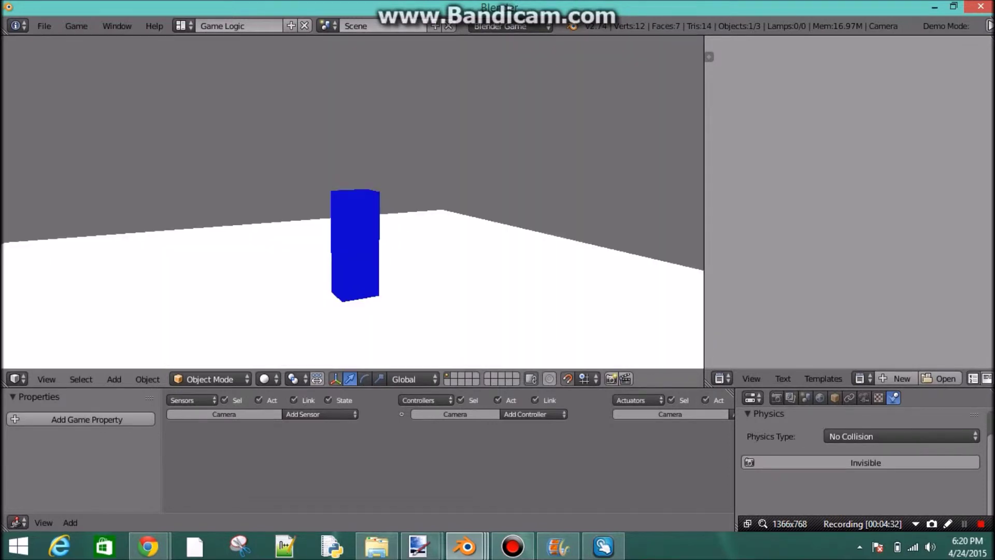
pyautogui.press('Up')
pyautogui.press('Down')
pyautogui.press('Right')
pyautogui.press('Left')
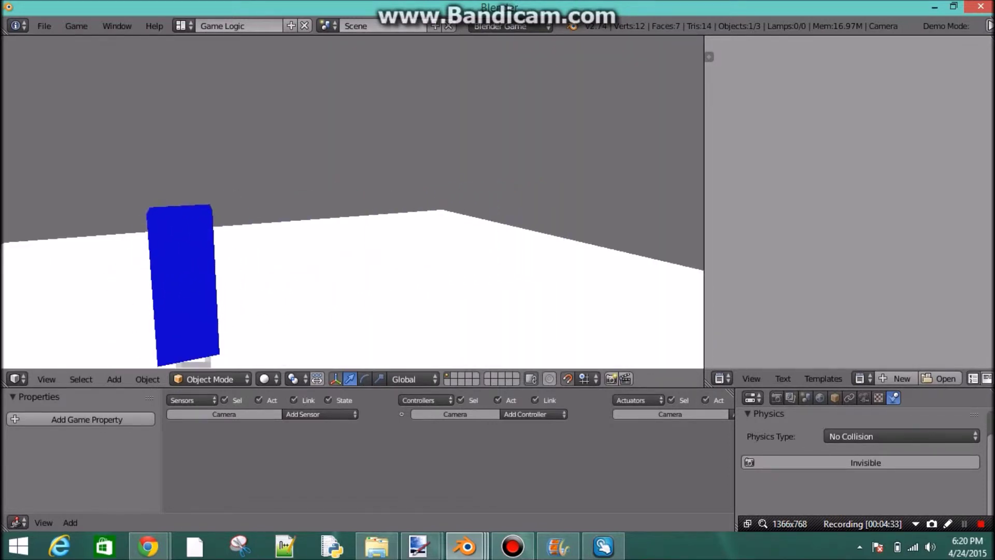
pyautogui.press('Left')
pyautogui.press('Right')
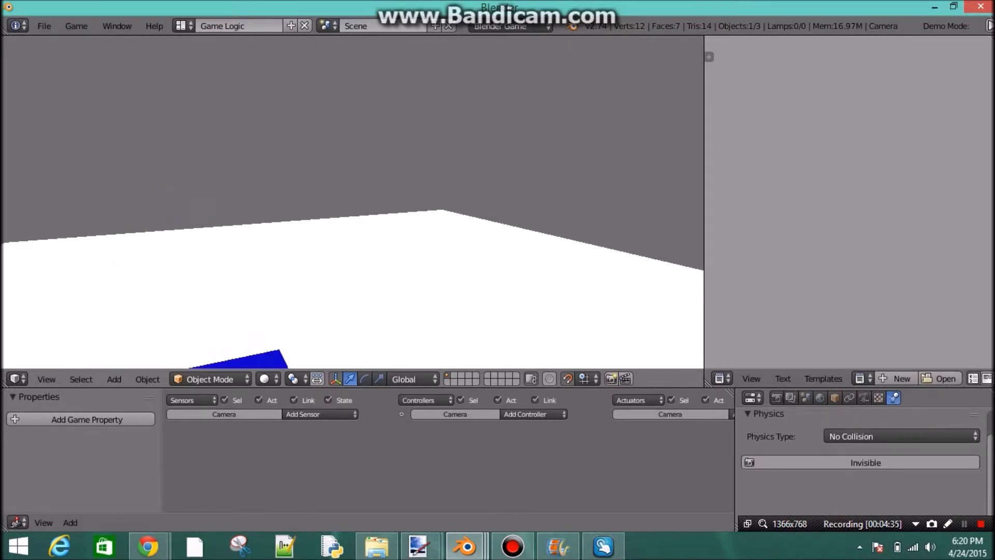
pyautogui.press('Left')
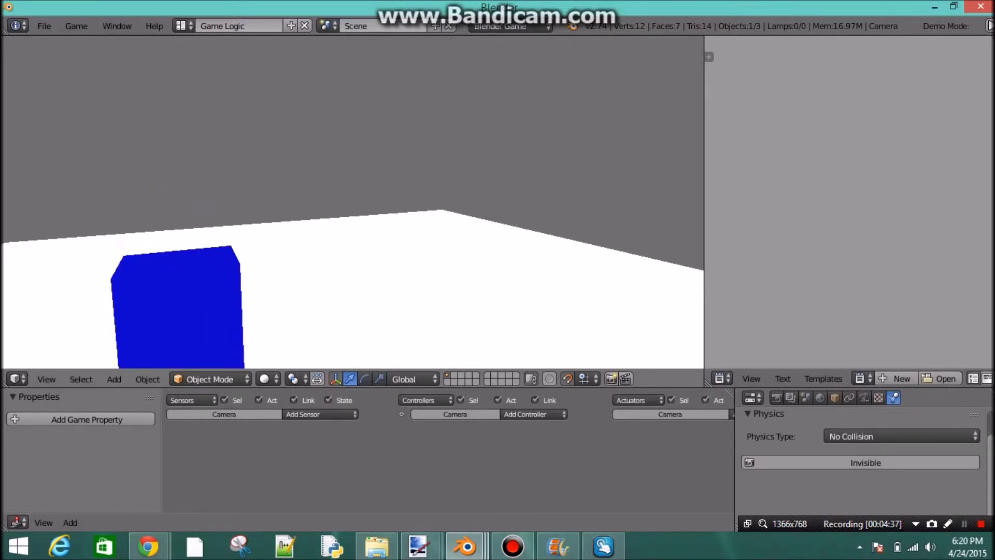
pyautogui.press('Escape')
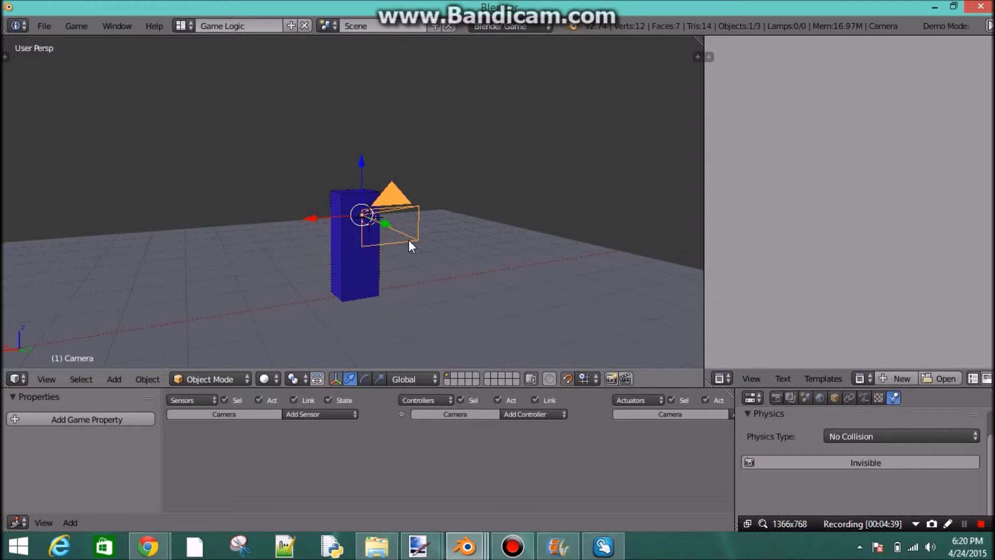
# Parent the camera to the Player block using the Object parenting type.
pyautogui.moveTo(409, 239); pyautogui.dragTo(462, 240, button='middle')
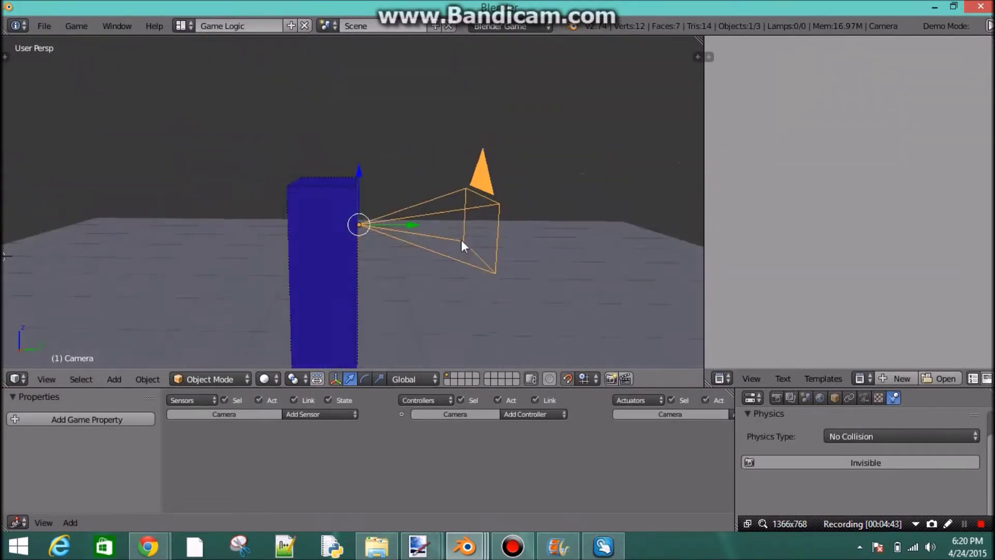
pyautogui.rightClick(453, 214)
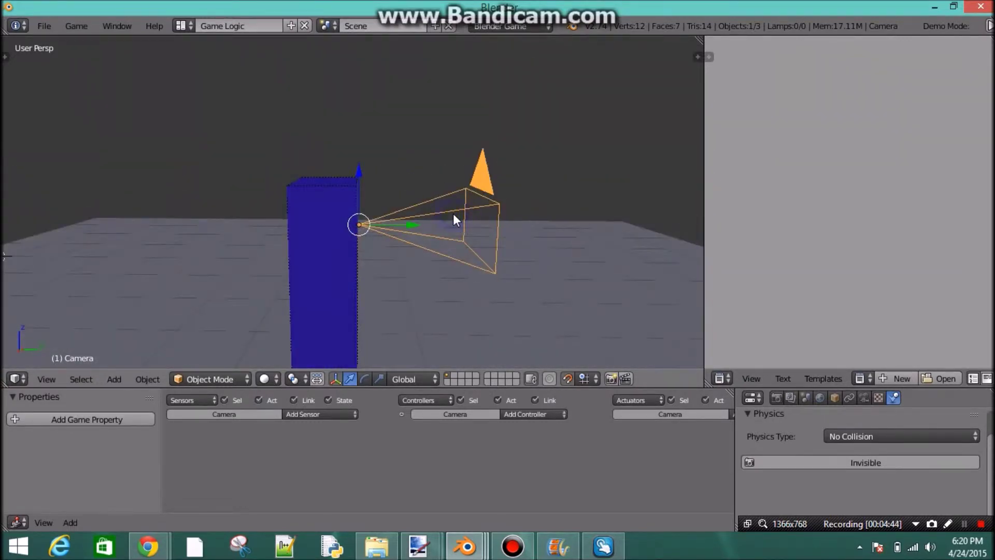
pyautogui.rightClick(333, 225)
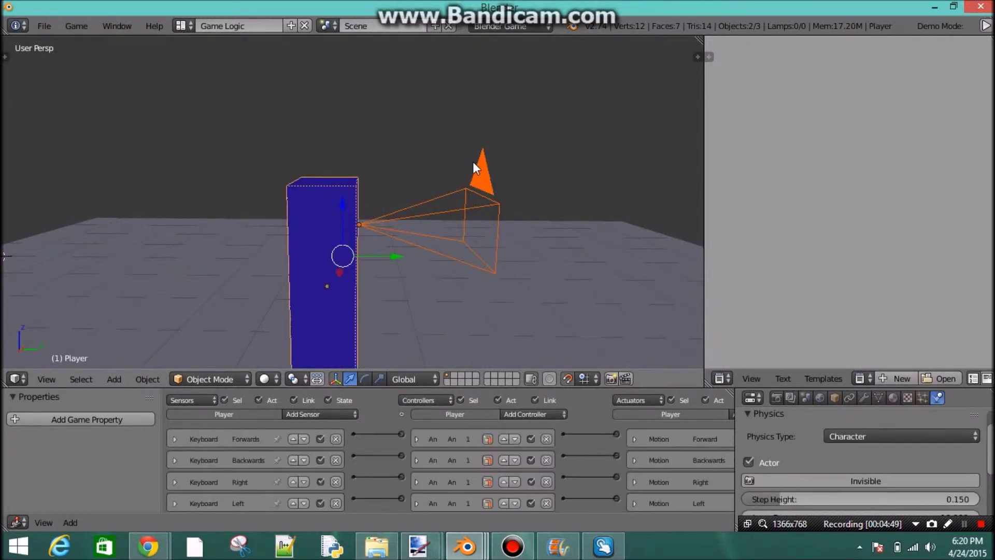
pyautogui.hotkey('ctrl', 'p')
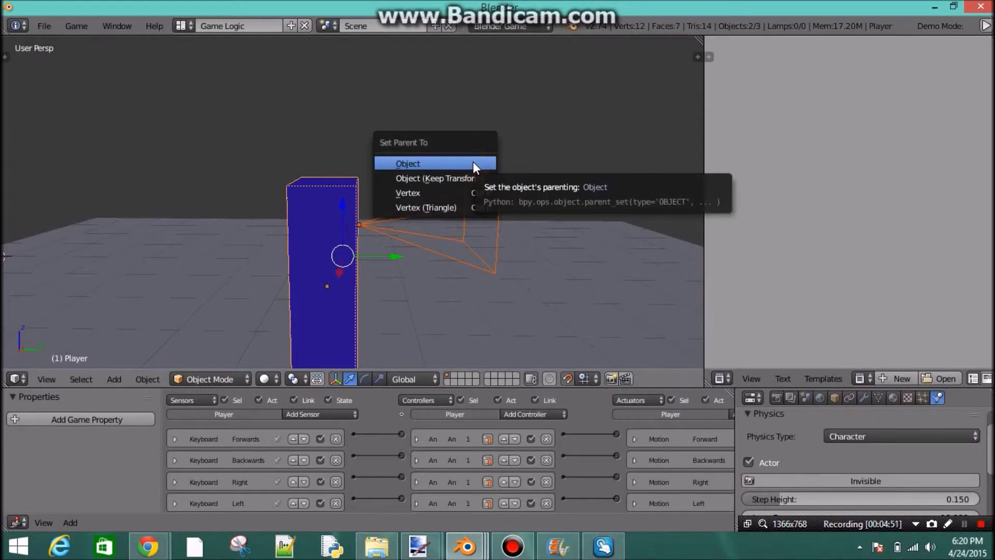
pyautogui.click(472, 164)
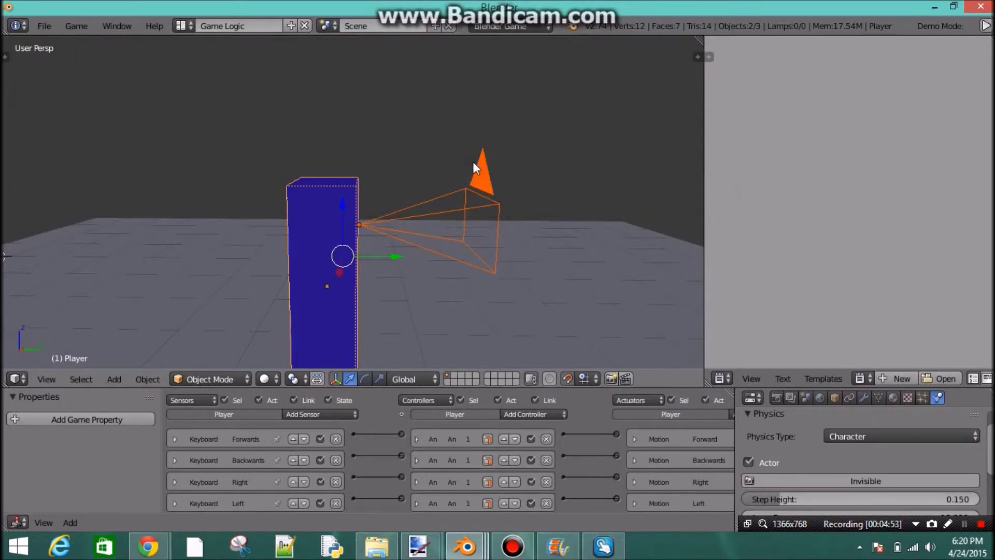
pyautogui.moveTo(473, 161); pyautogui.dragTo(427, 240, button='middle')
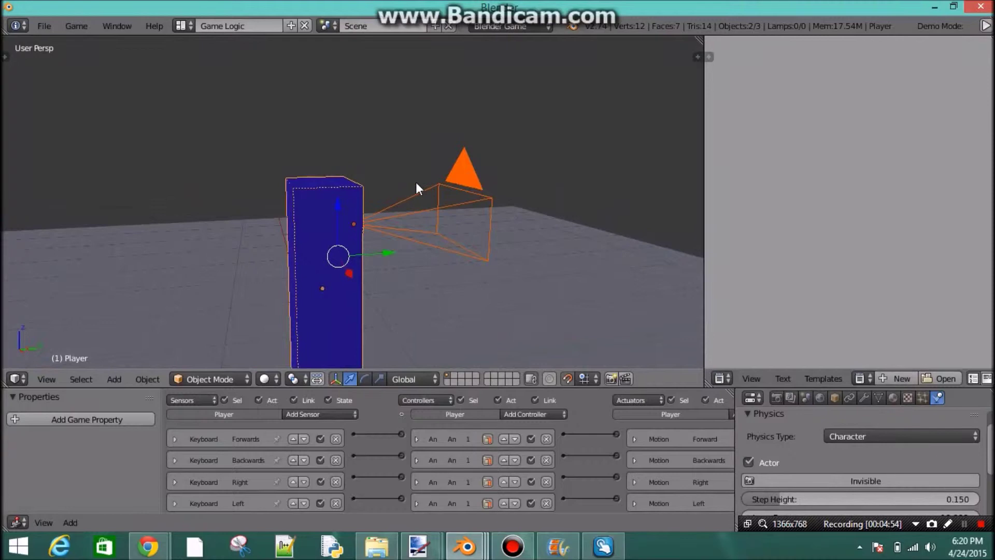
pyautogui.moveTo(418, 188); pyautogui.dragTo(439, 207, button='middle')
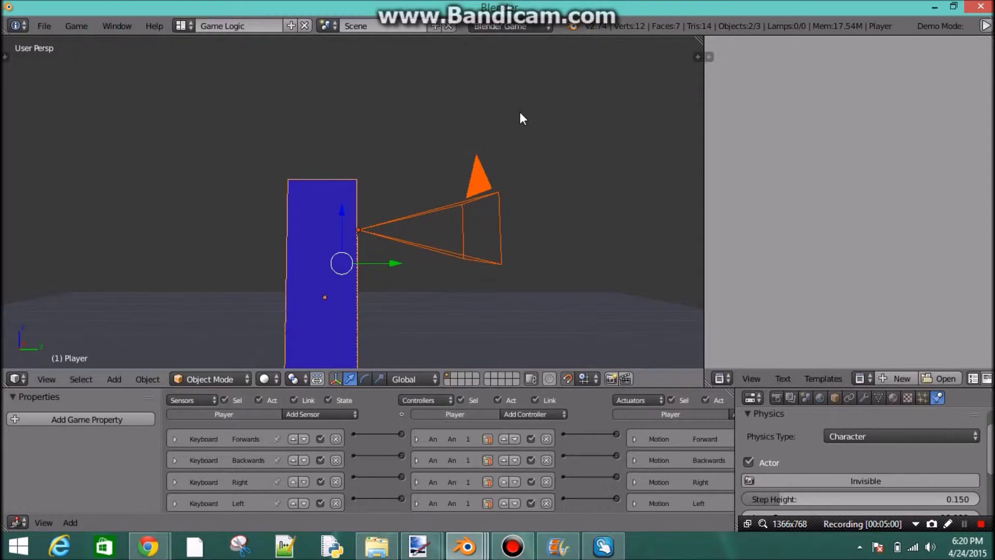
pyautogui.moveTo(521, 112); pyautogui.dragTo(504, 149, button='middle')
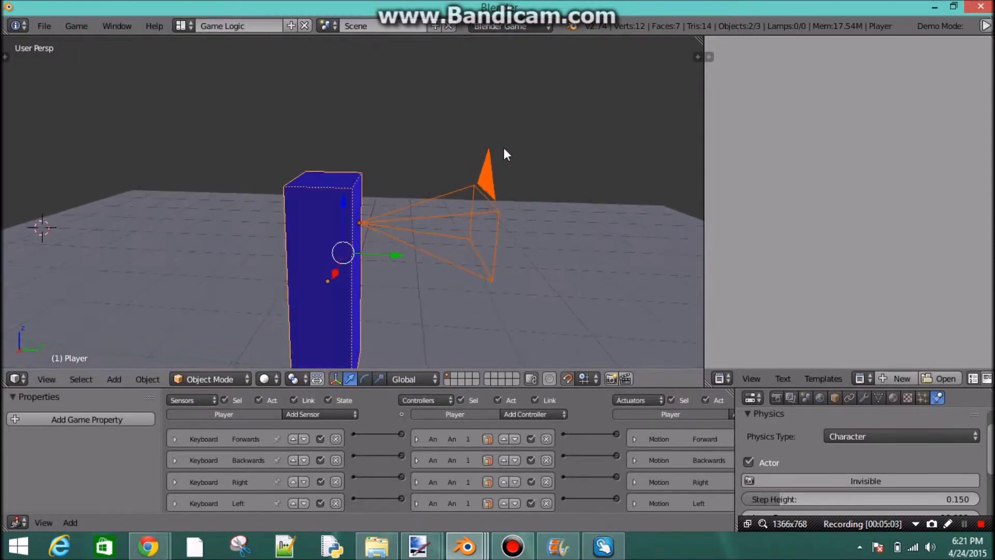
# Run the game through the camera view, test walking forwards, backwards and sideways in first person, and stop the game.
pyautogui.press('KP_0')
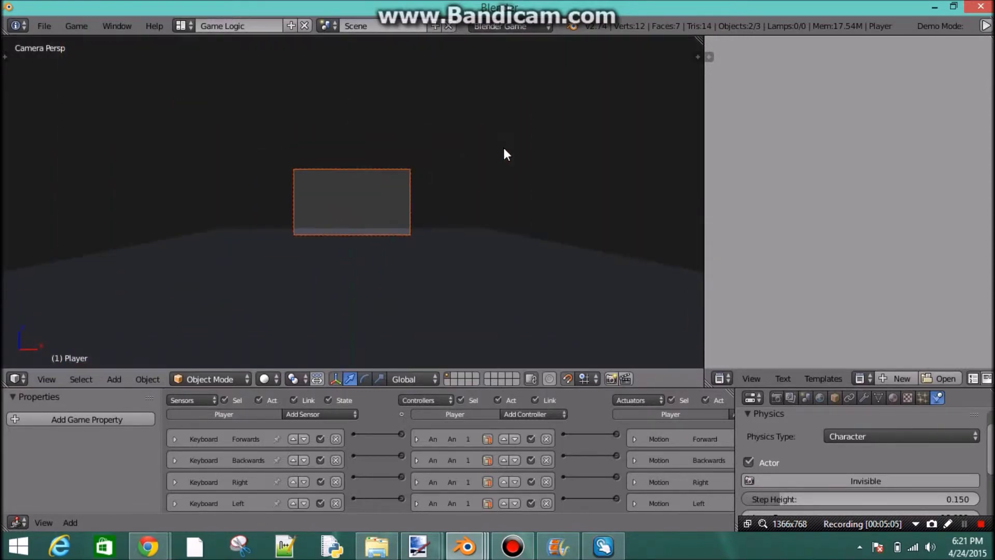
pyautogui.scroll(7, 504, 154)
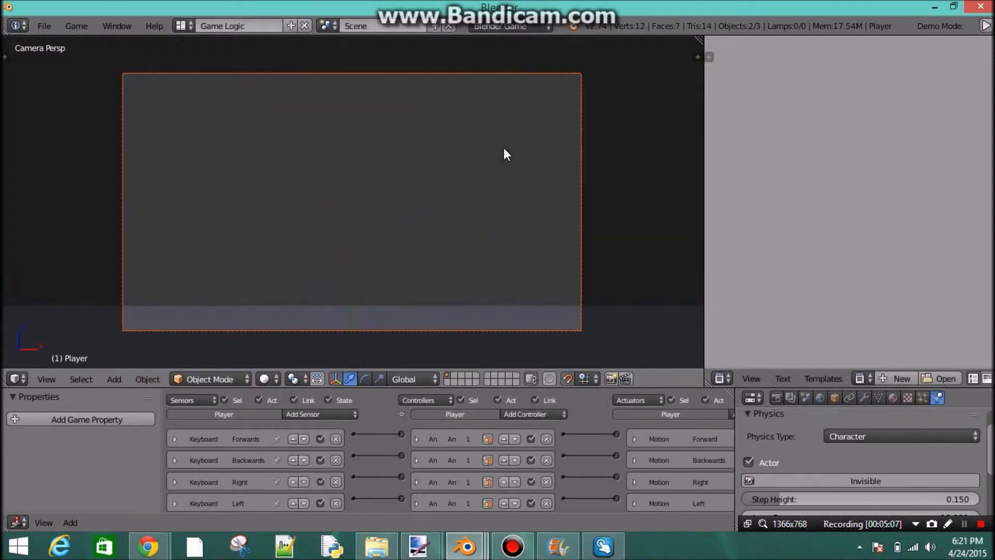
pyautogui.press('p')
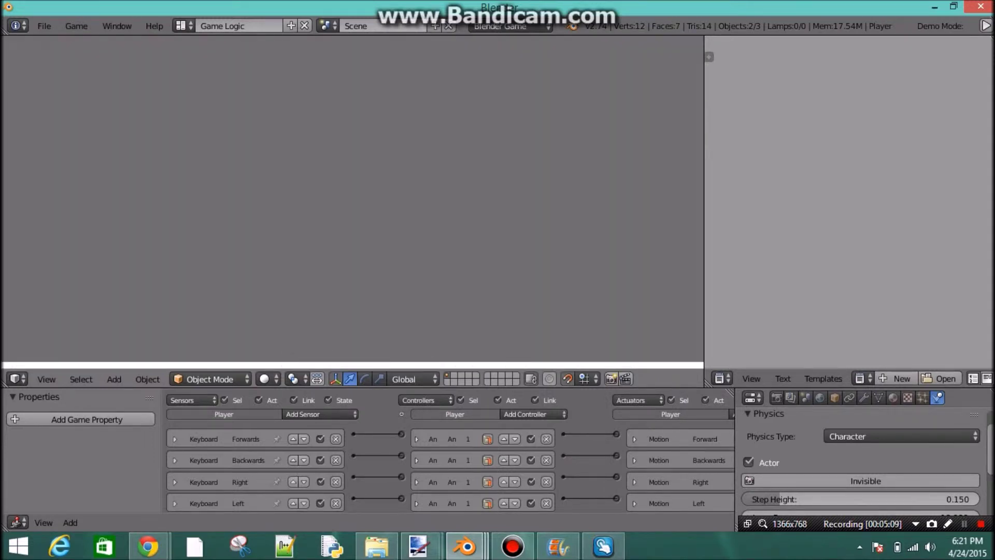
pyautogui.press('s')
pyautogui.press('a')
pyautogui.press('w')
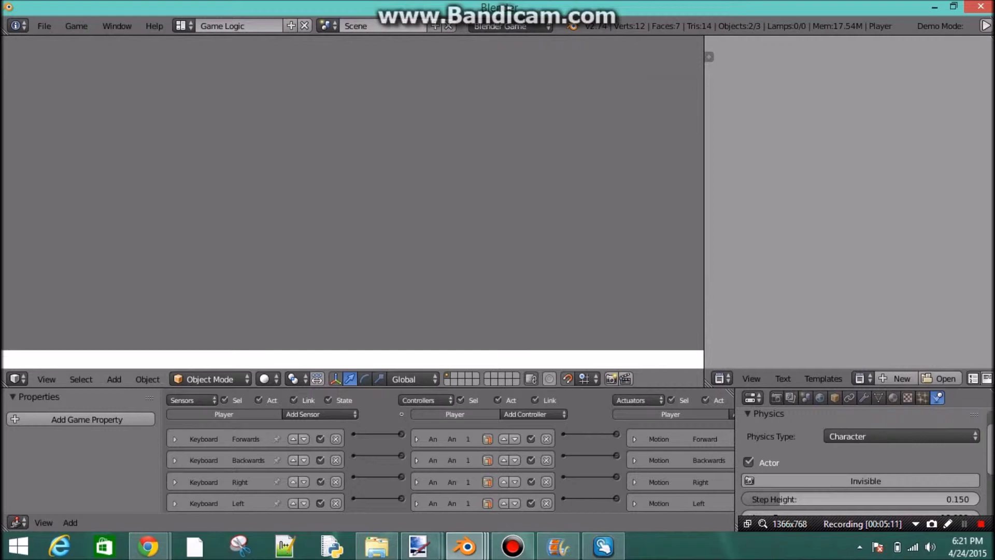
pyautogui.press('s')
pyautogui.press('w')
pyautogui.press('s')
pyautogui.press('w')
pyautogui.press('a')
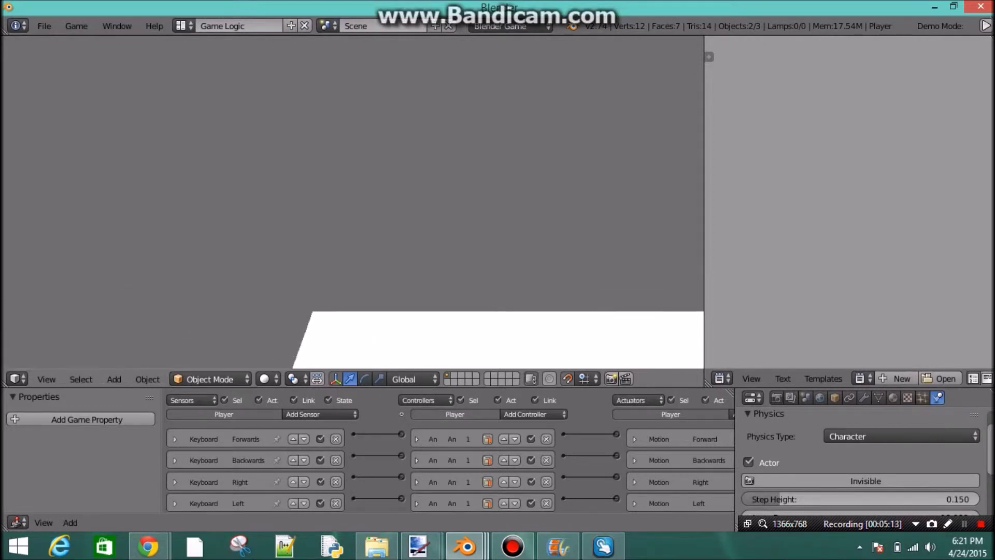
pyautogui.press('a')
pyautogui.press('Escape')
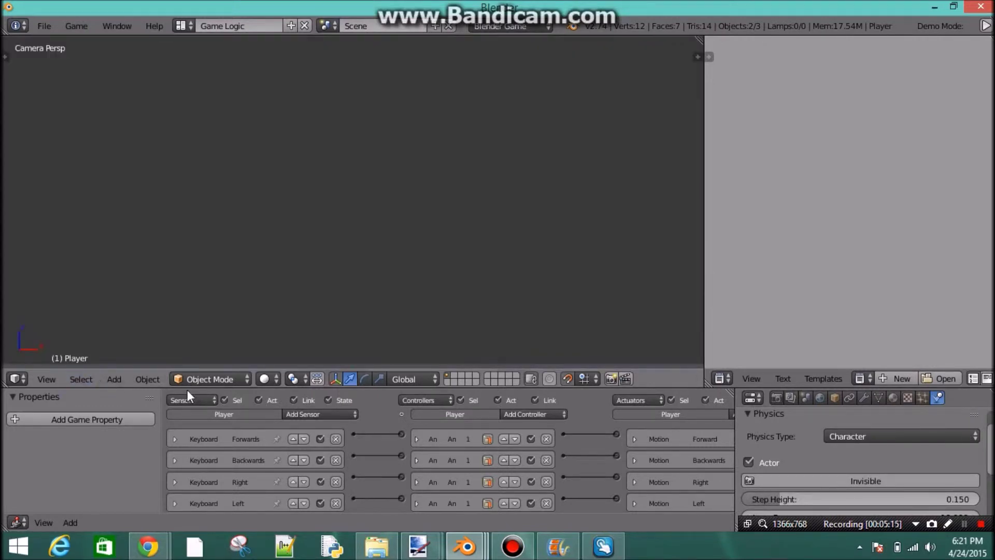
# Return to the perspective view and select the Player block and the camera together.
pyautogui.scroll(-5, 365, 234)
pyautogui.scroll(6, 365, 233)
pyautogui.scroll(-1, 365, 233)
pyautogui.moveTo(365, 240); pyautogui.dragTo(356, 264, button='middle')
pyautogui.rightClick(348, 237)
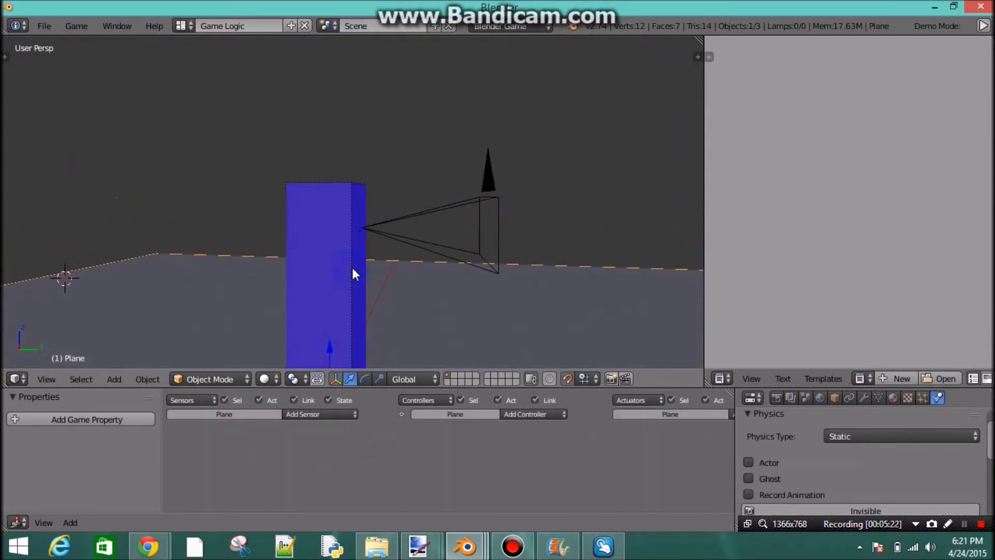
pyautogui.rightClick(351, 265)
pyautogui.keyDown('shift'); pyautogui.rightClick(415, 216); pyautogui.keyUp('shift')
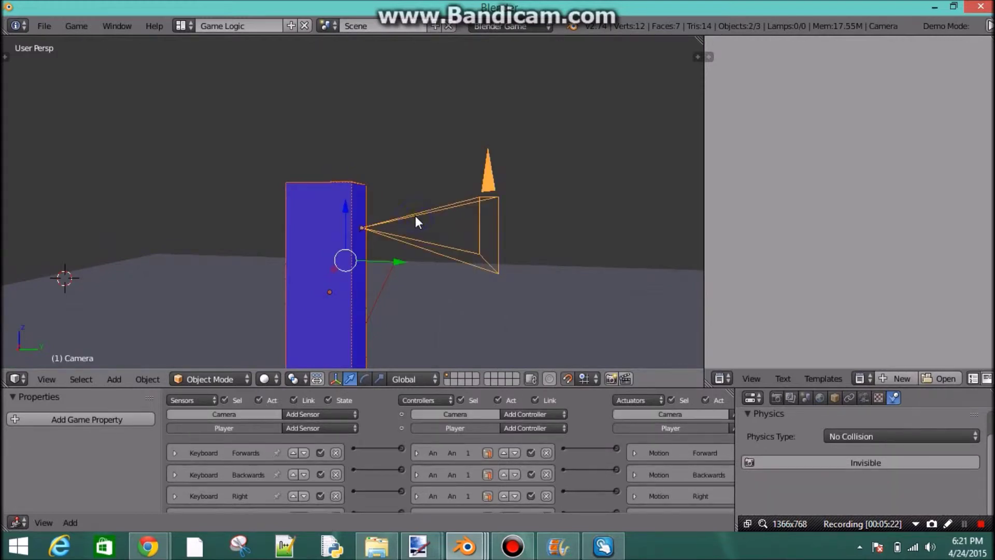
pyautogui.scroll(1, 418, 259)
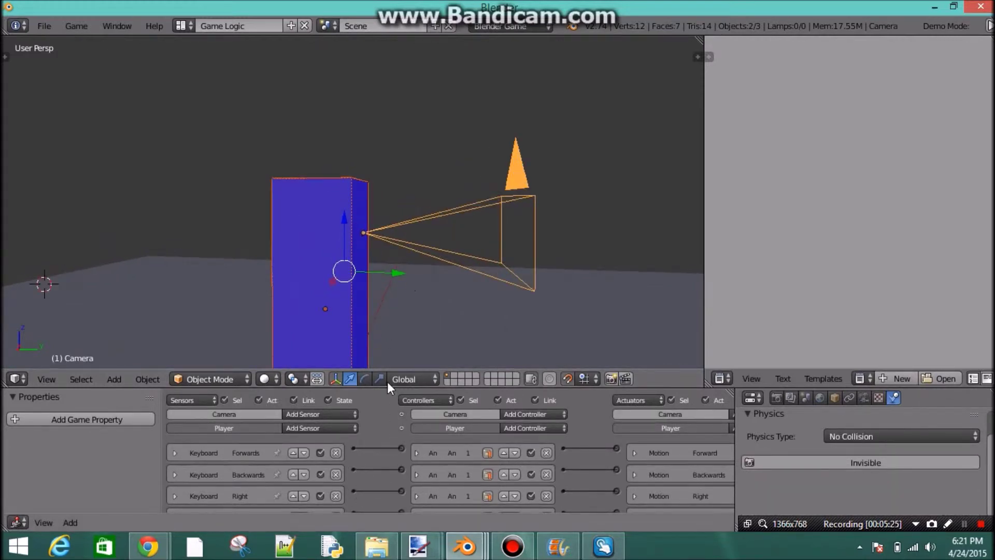
# Add a Mouse sensor to the Player object's logic.
pyautogui.moveTo(389, 463)
pyautogui.mouseDown(button='middle')
pyautogui.moveTo(390, 417)
pyautogui.moveTo(389, 456)
pyautogui.mouseUp(button='middle')
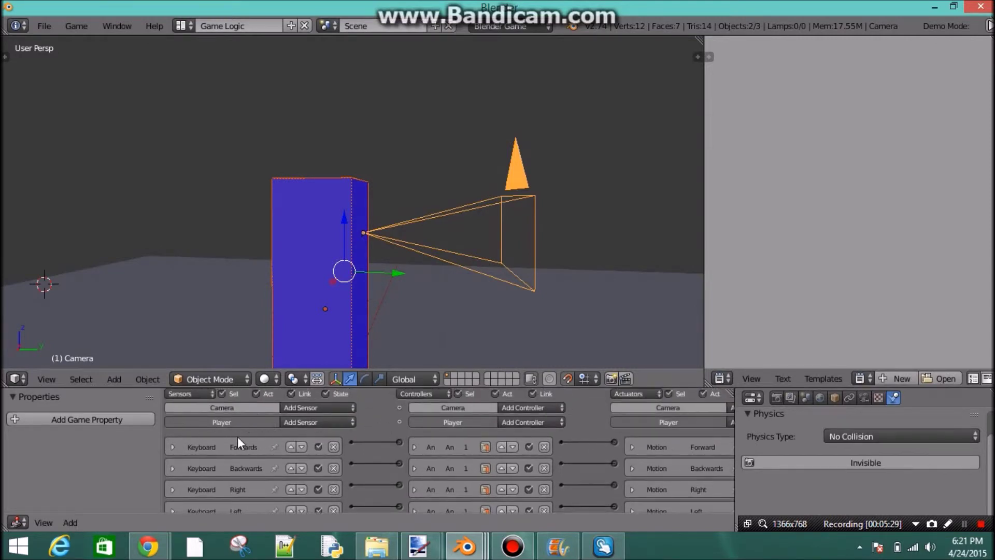
pyautogui.click(236, 420)
pyautogui.click(343, 422)
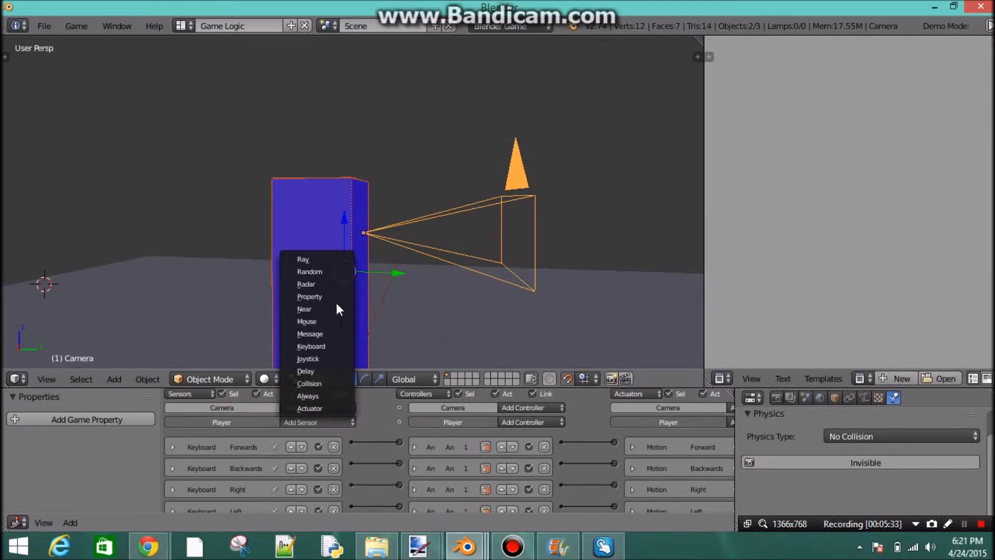
pyautogui.click(311, 321)
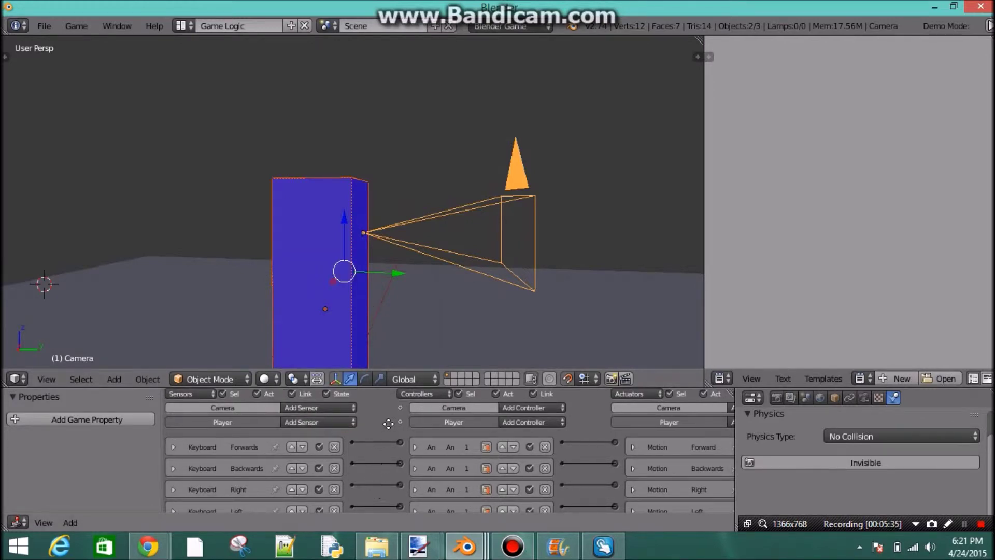
pyautogui.scroll(-4, 389, 423)
pyautogui.moveTo(473, 480); pyautogui.dragTo(261, 448, button='middle')
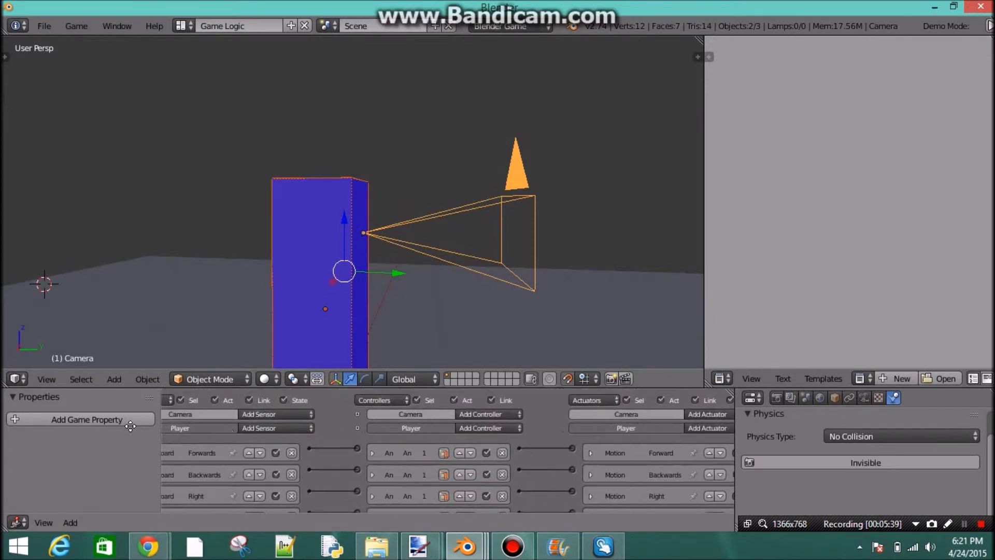
pyautogui.moveTo(342, 457); pyautogui.dragTo(312, 423, button='middle')
pyautogui.click(680, 395)
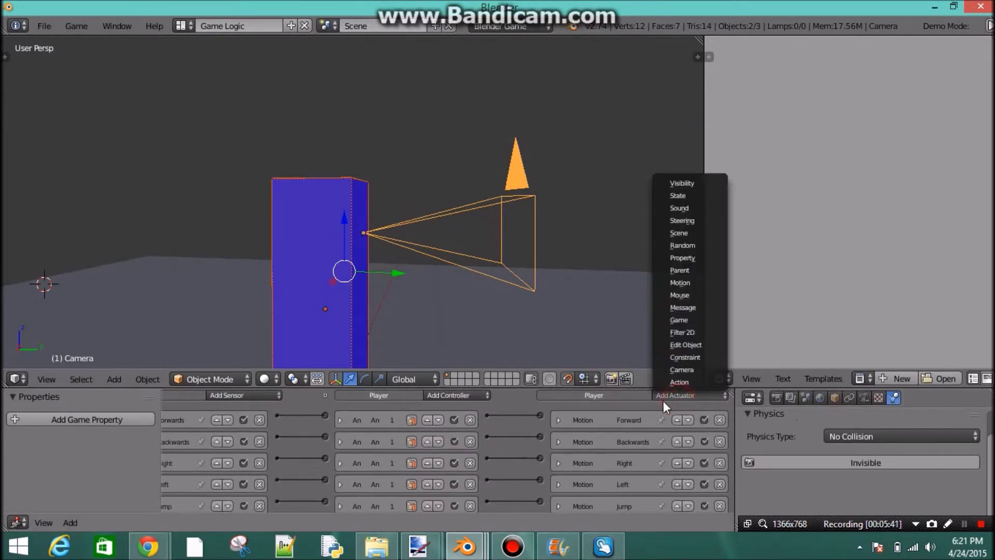
# Rename the Player's Mouse sensor to MouseLook, set its mouse event to Movement, and collapse it.
pyautogui.moveTo(313, 479); pyautogui.dragTo(396, 486, button='middle')
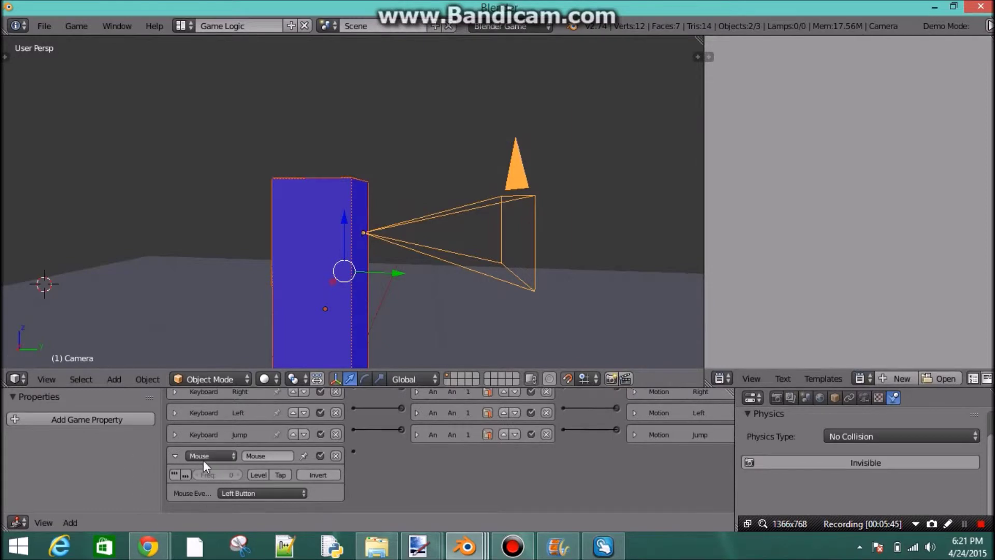
pyautogui.moveTo(352, 441); pyautogui.dragTo(352, 479, button='middle')
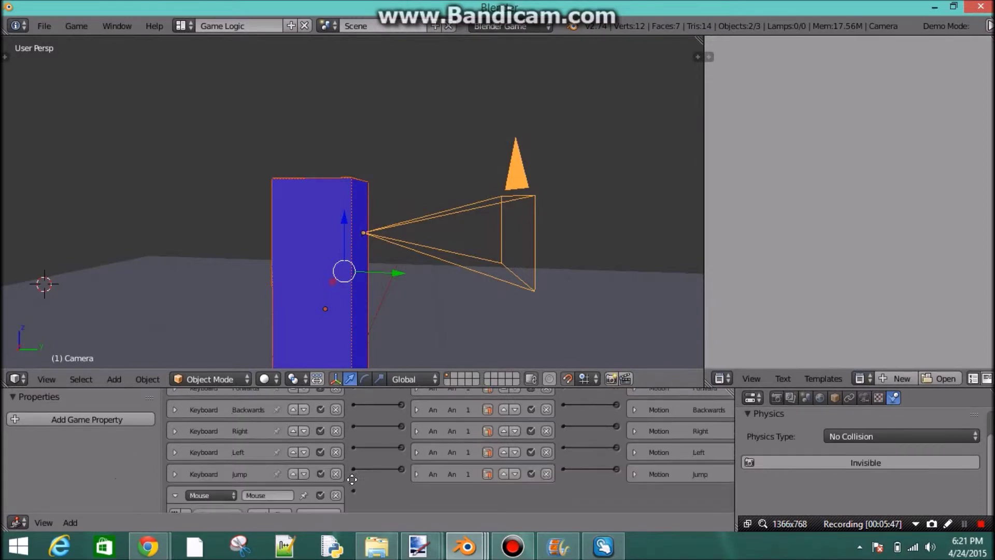
pyautogui.scroll(-2, 332, 460)
pyautogui.click(270, 462)
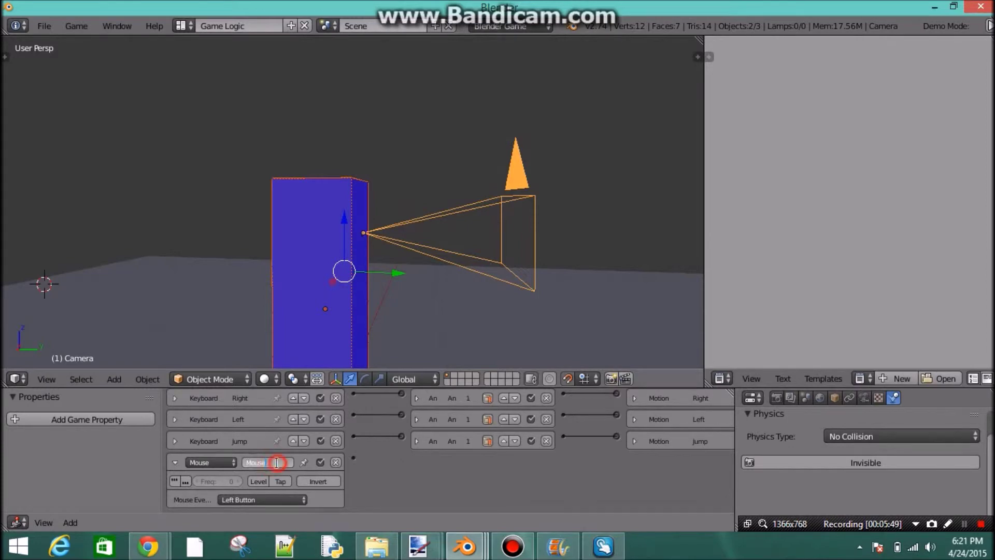
pyautogui.write('Look')
pyautogui.press('Return')
pyautogui.click(280, 500)
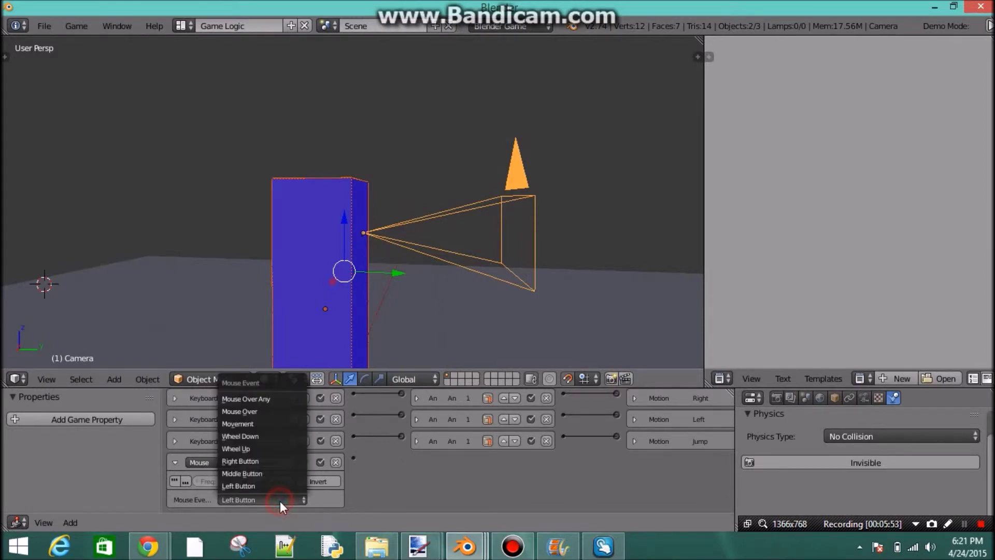
pyautogui.click(275, 423)
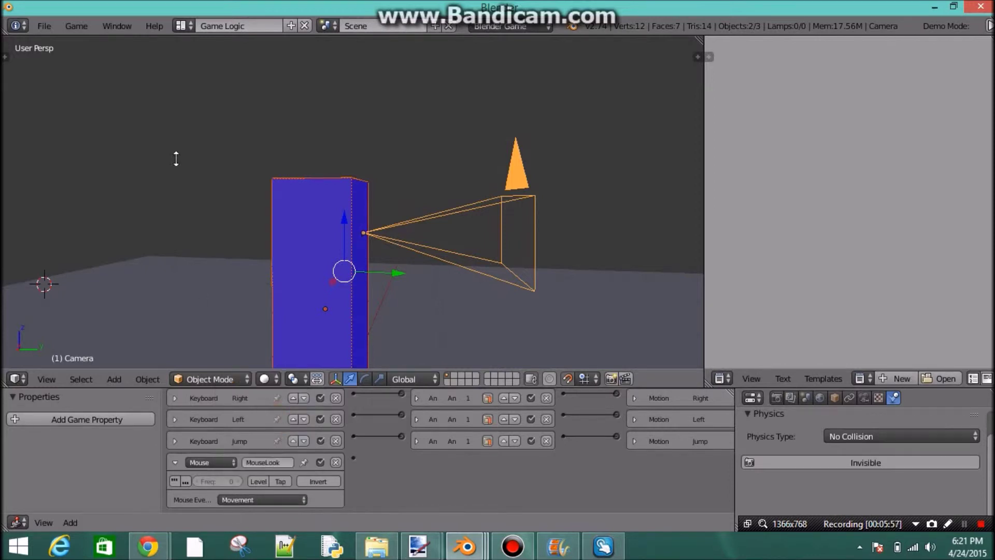
pyautogui.click(179, 461)
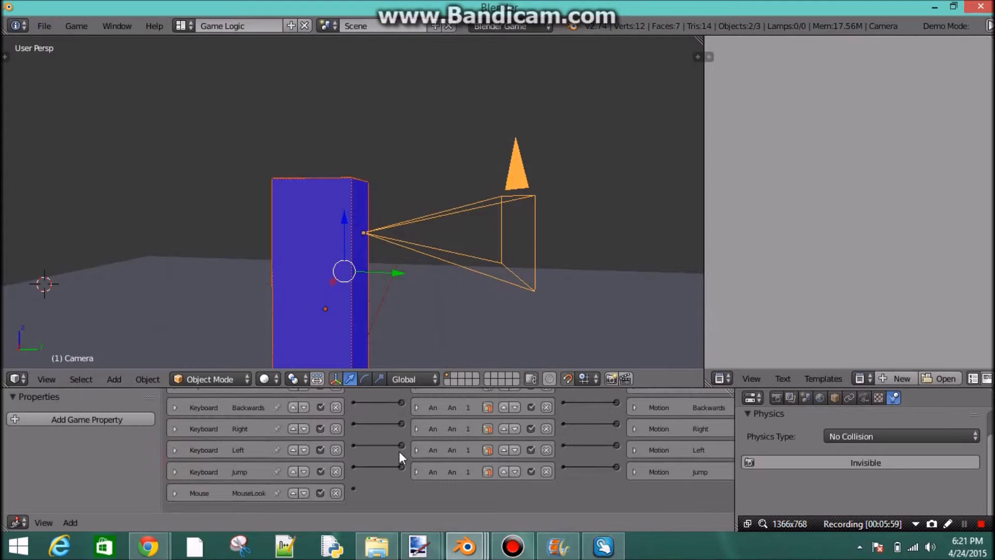
# Add a Mouse actuator to the Player object's logic.
pyautogui.moveTo(539, 456); pyautogui.dragTo(365, 419, button='middle')
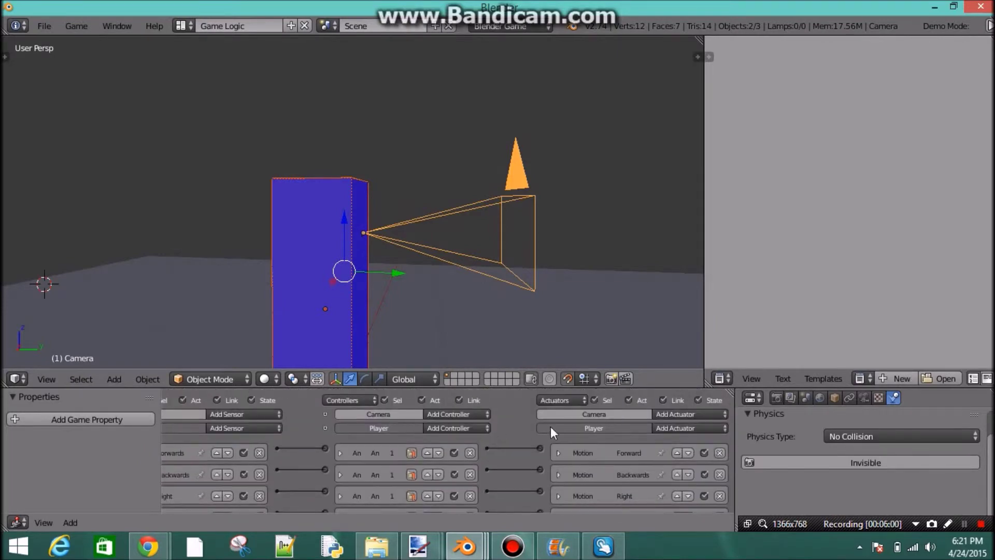
pyautogui.click(697, 426)
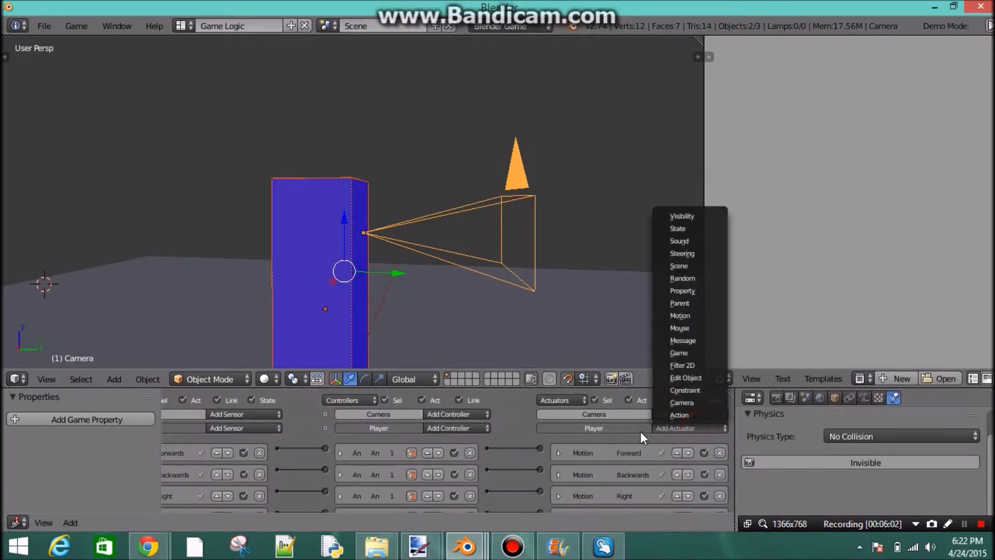
pyautogui.click(691, 429)
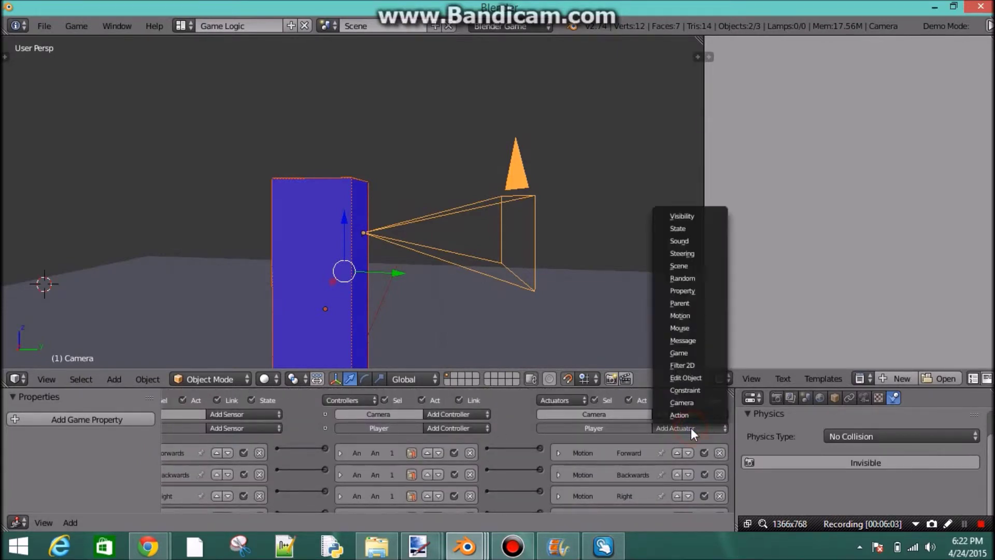
pyautogui.click(697, 324)
# Link the MouseLook sensor to the Player's new Mouse actuator and set the actuator's mode to Look.
pyautogui.moveTo(551, 372); pyautogui.dragTo(485, 452, button='middle')
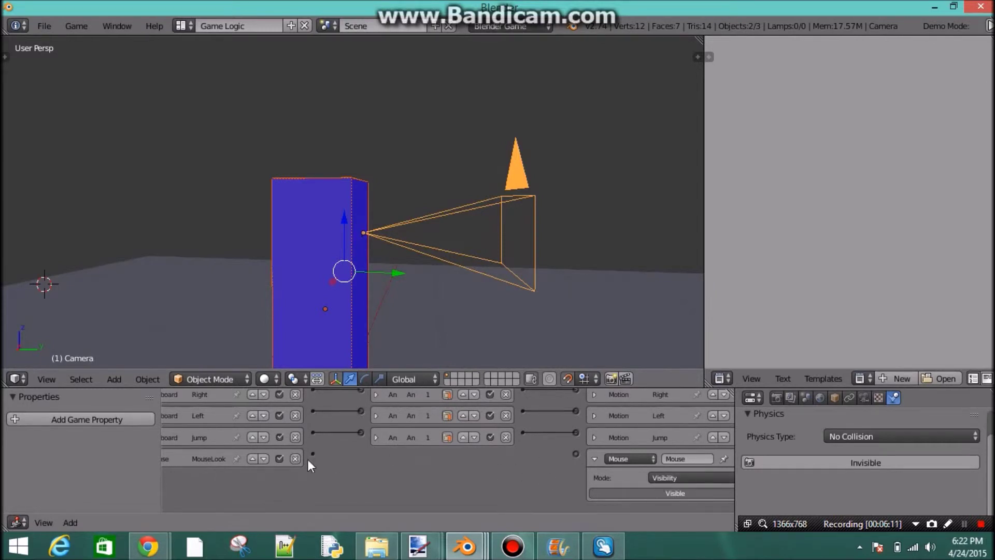
pyautogui.moveTo(312, 454); pyautogui.dragTo(577, 455)
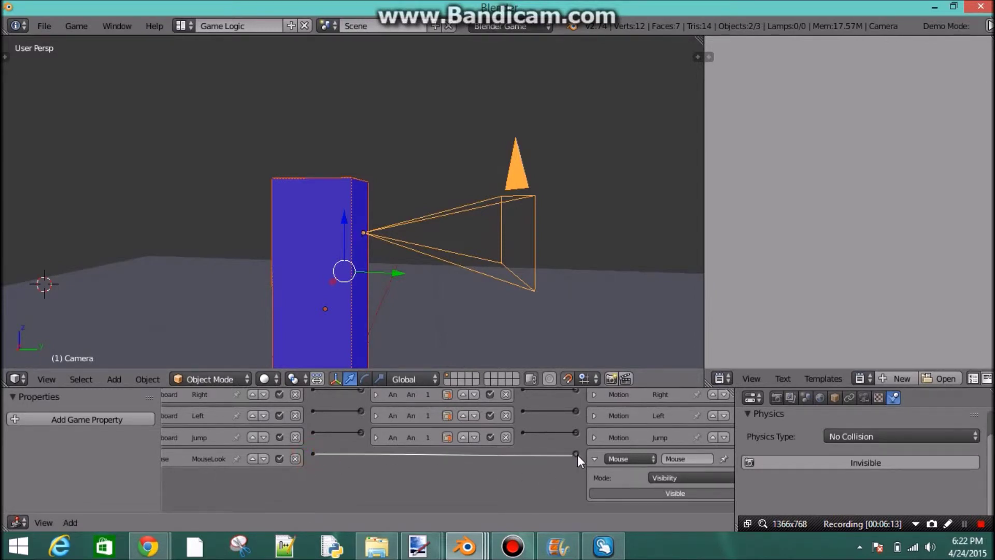
pyautogui.click(705, 475)
pyautogui.click(702, 450)
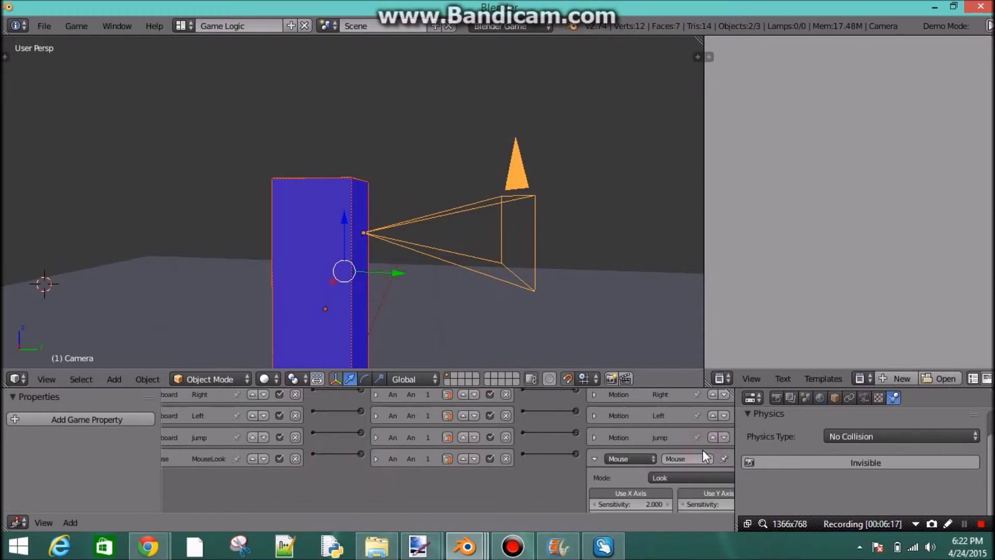
pyautogui.scroll(-2, 574, 462)
pyautogui.scroll(2, 575, 461)
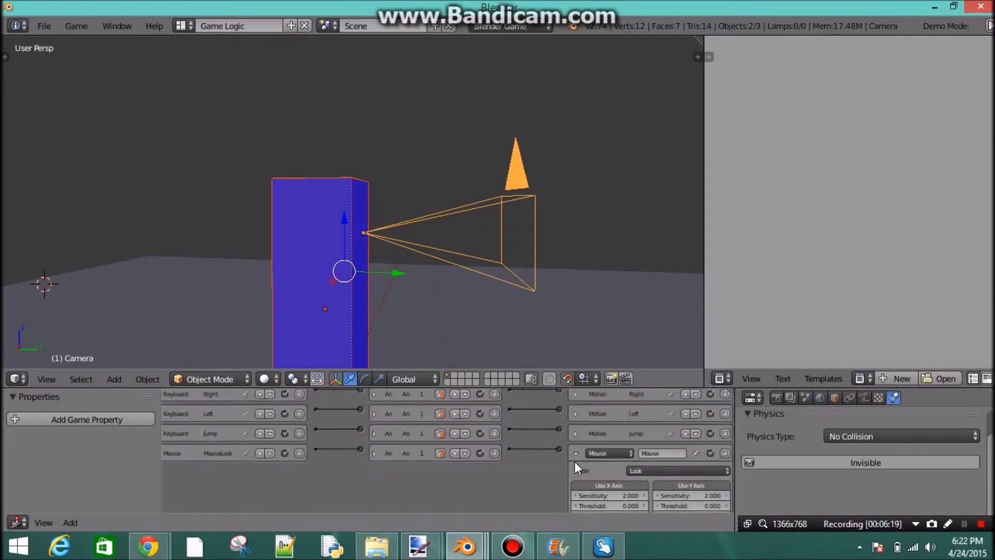
pyautogui.moveTo(573, 460); pyautogui.dragTo(496, 421, button='middle')
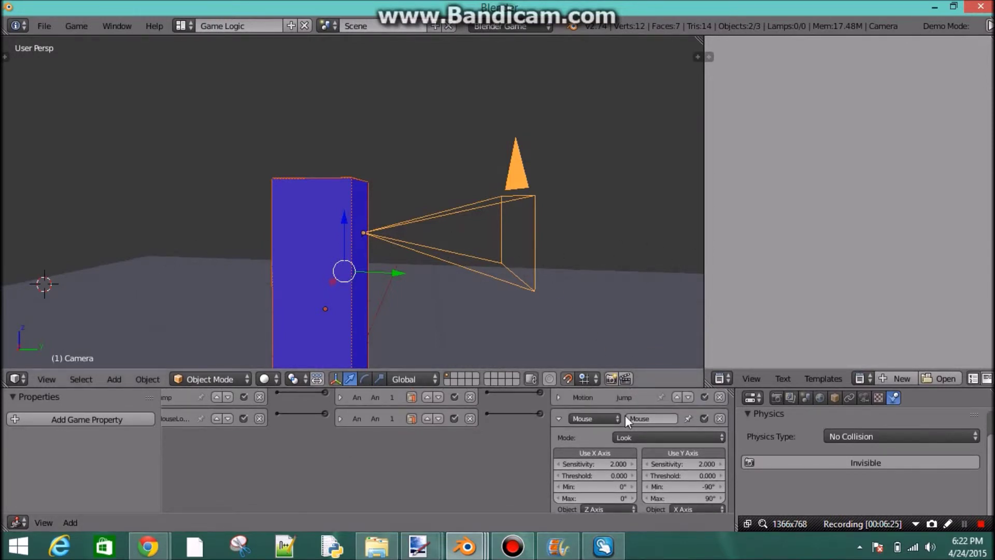
# Run the game to test the mouse look with both the X and Y axes enabled, and stop it.
pyautogui.click(663, 453)
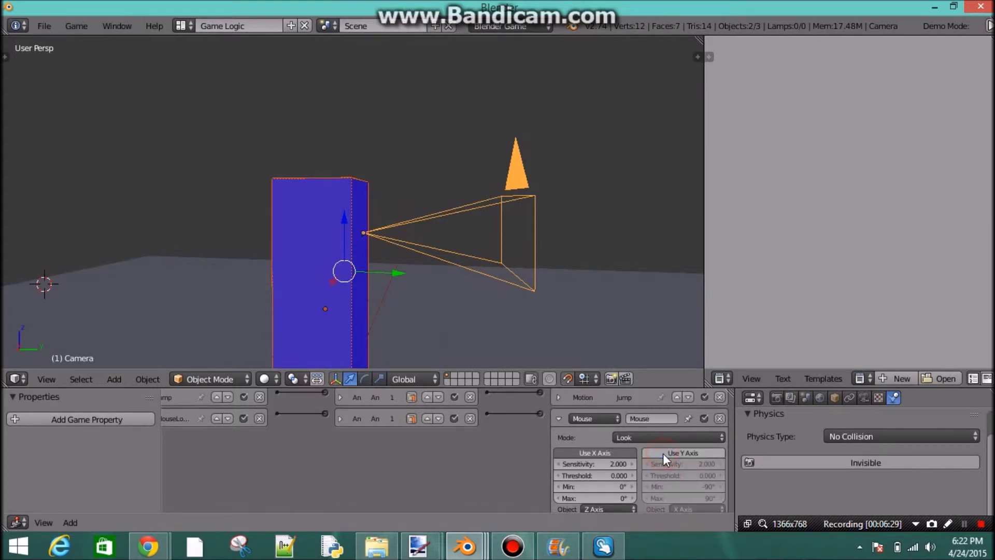
pyautogui.click(673, 454)
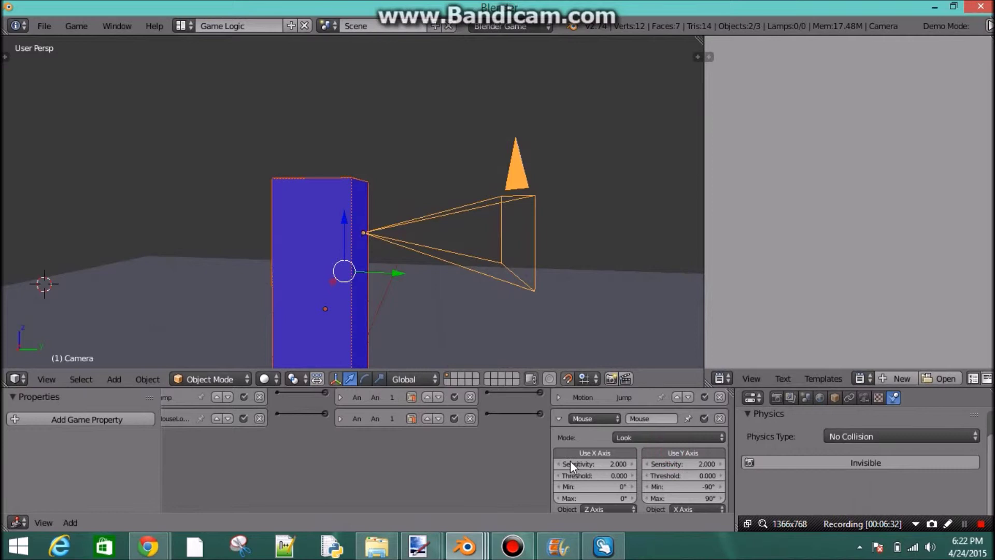
pyautogui.click(667, 451)
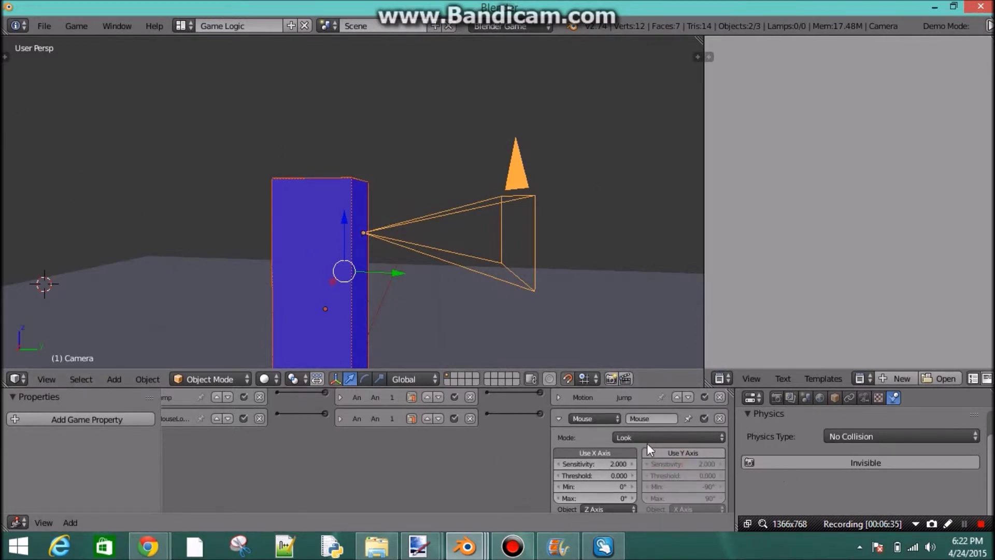
pyautogui.click(664, 451)
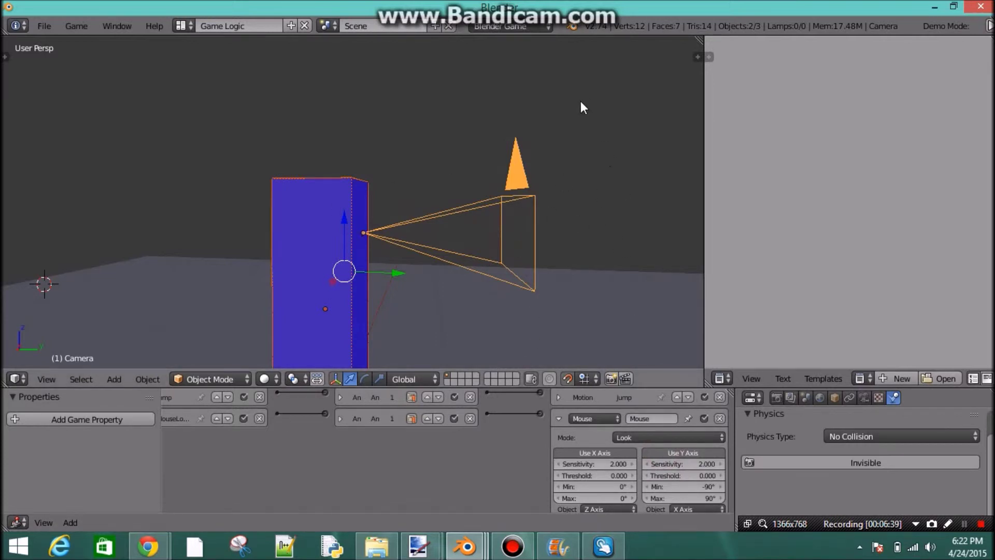
pyautogui.press('p')
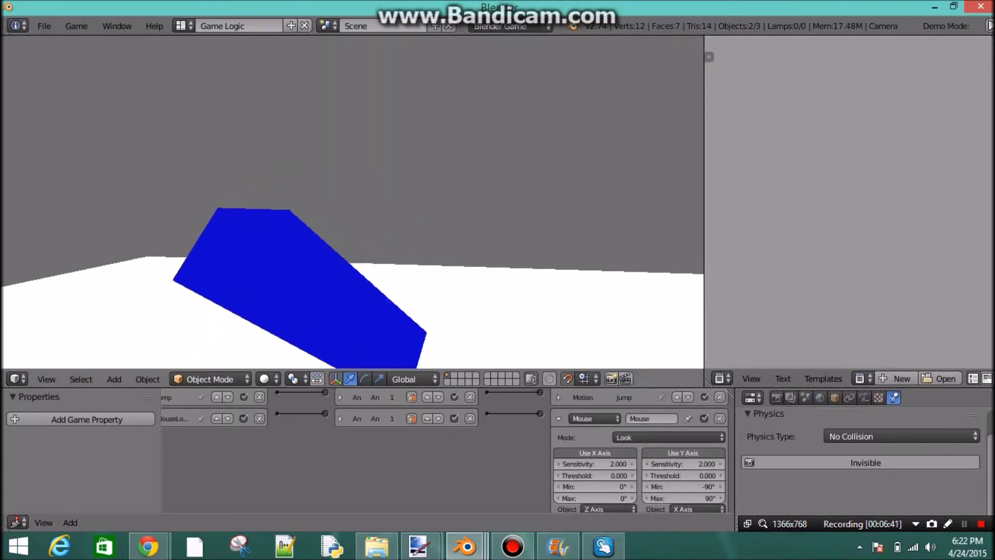
pyautogui.press('Escape')
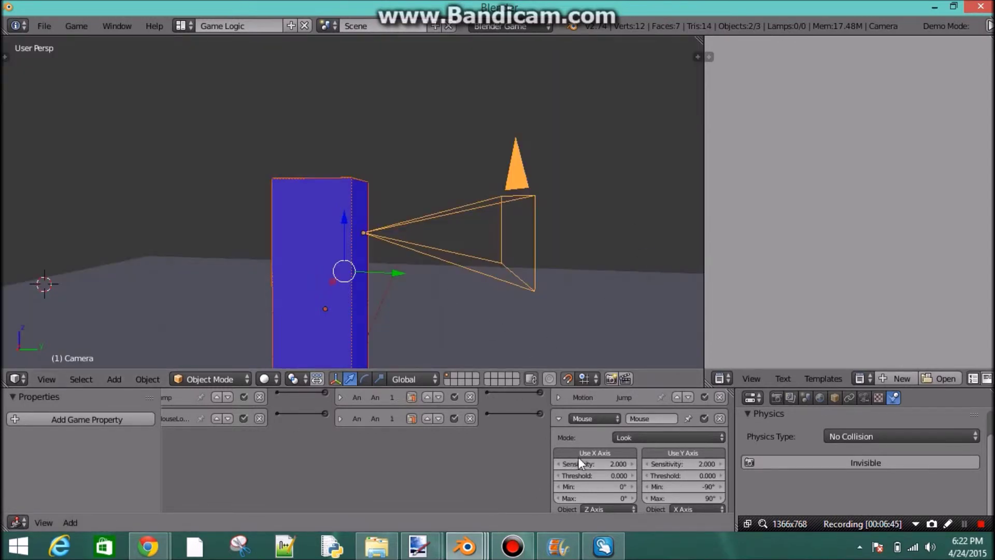
# Disable the Y axis on the Player's Mouse actuator and test the horizontal mouse look in the running game.
pyautogui.click(672, 454)
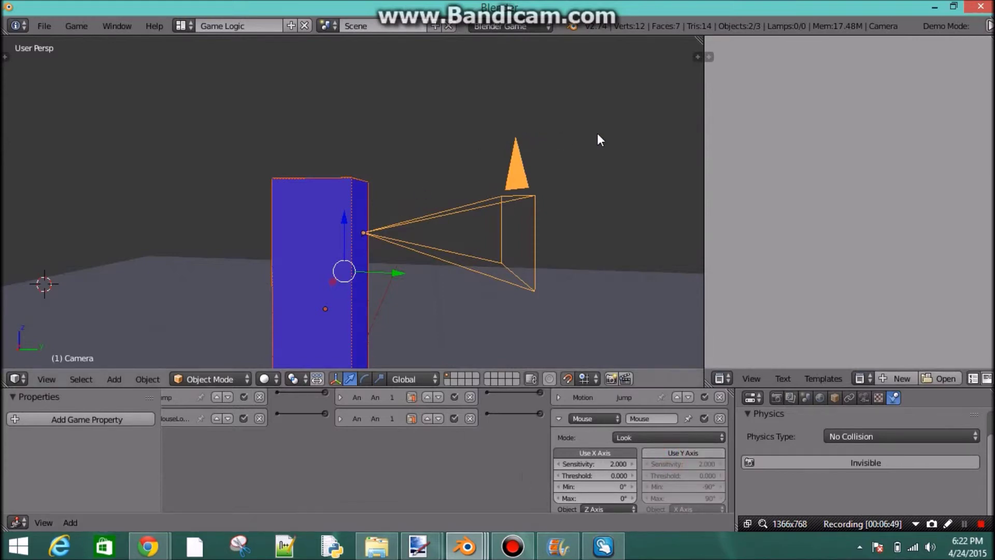
pyautogui.press('p')
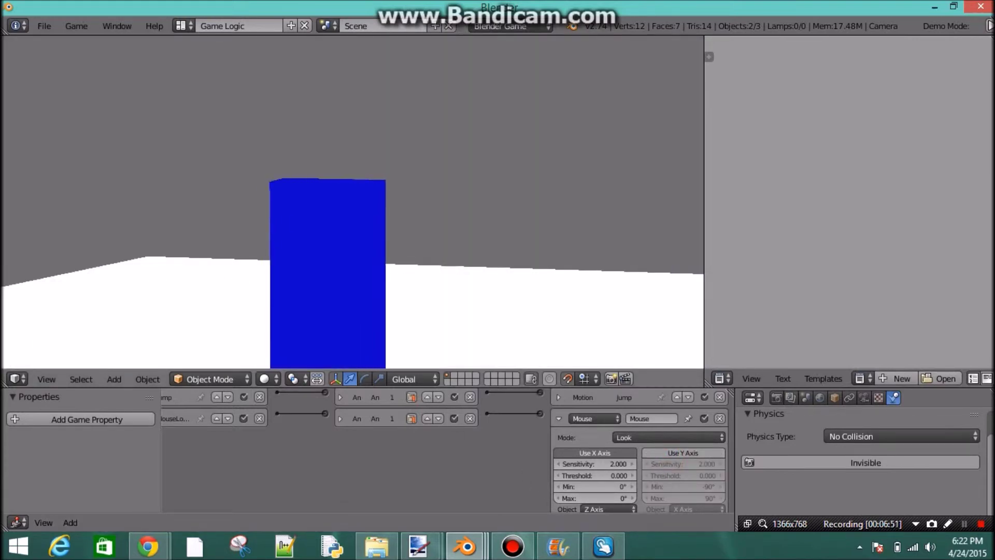
pyautogui.press('Escape')
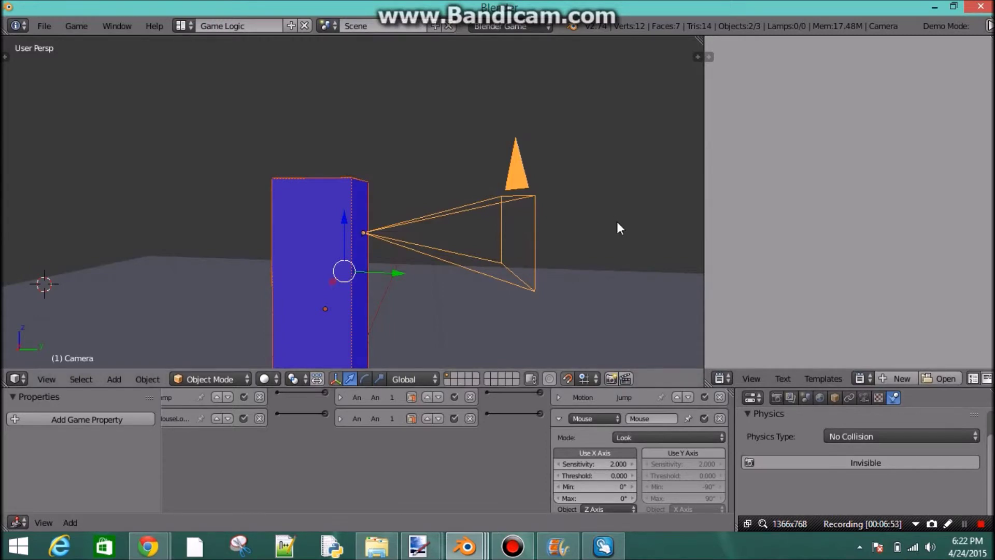
pyautogui.press('p')
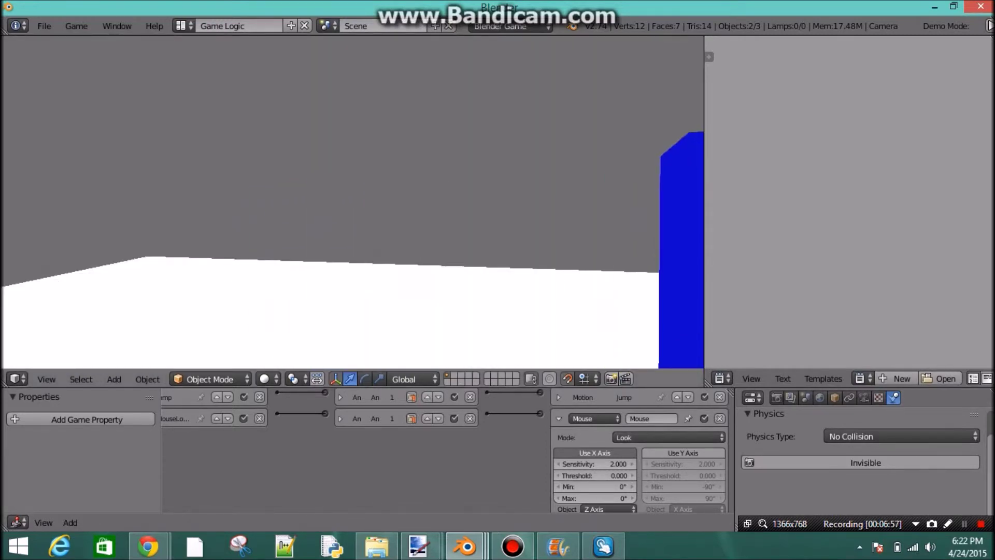
pyautogui.press('Escape')
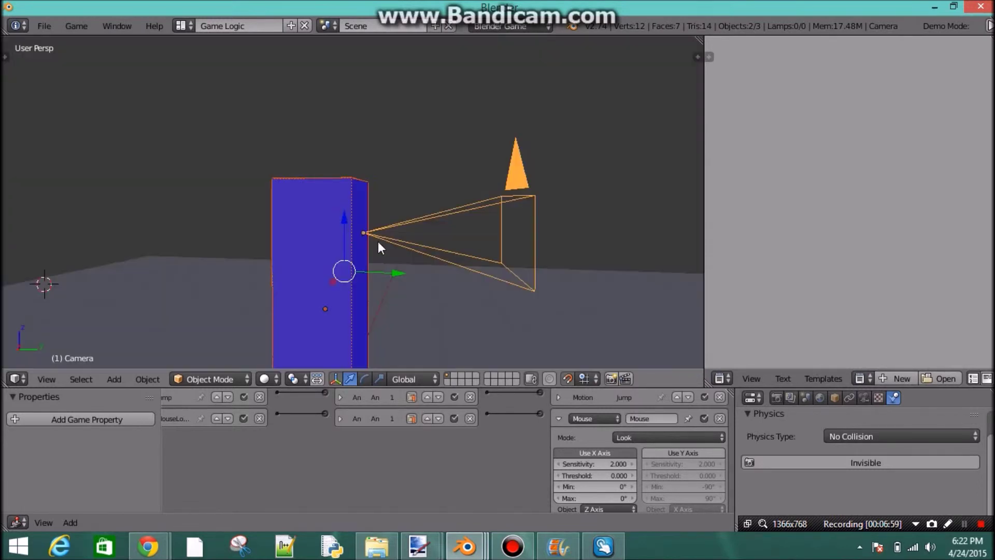
# Set the X axis sensitivity of the Player's Mouse actuator to 0.5 and collapse the actuator.
pyautogui.click(602, 464)
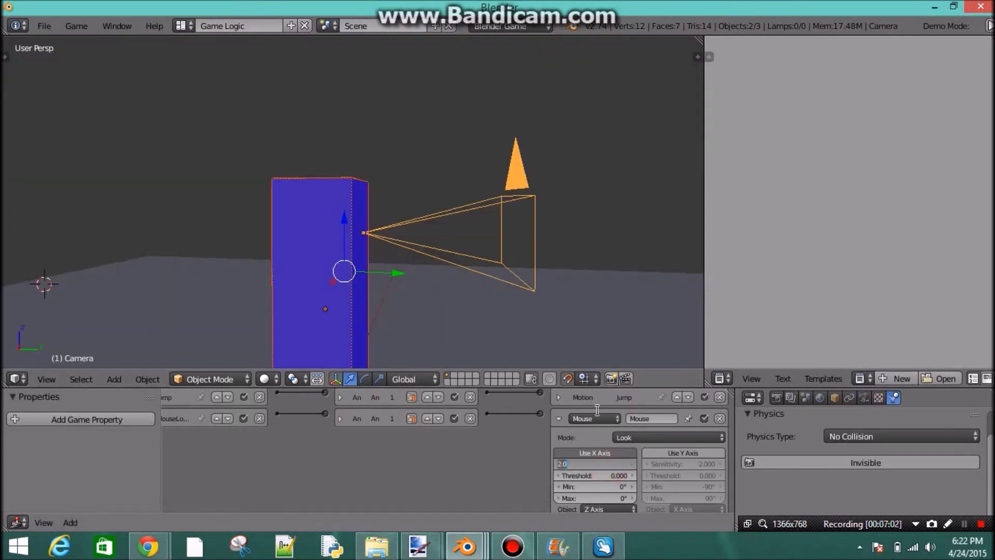
pyautogui.write('.5')
pyautogui.press('Return')
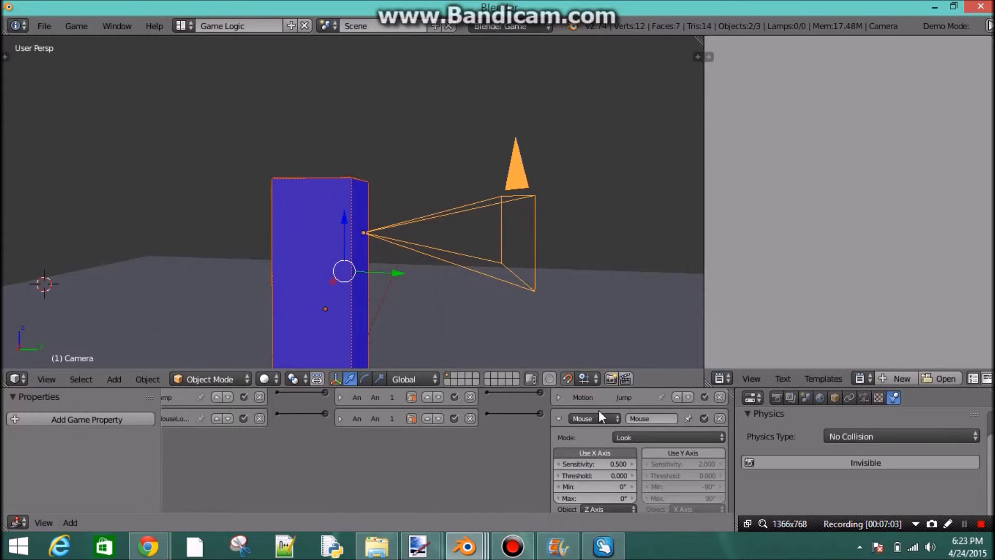
pyautogui.click(560, 419)
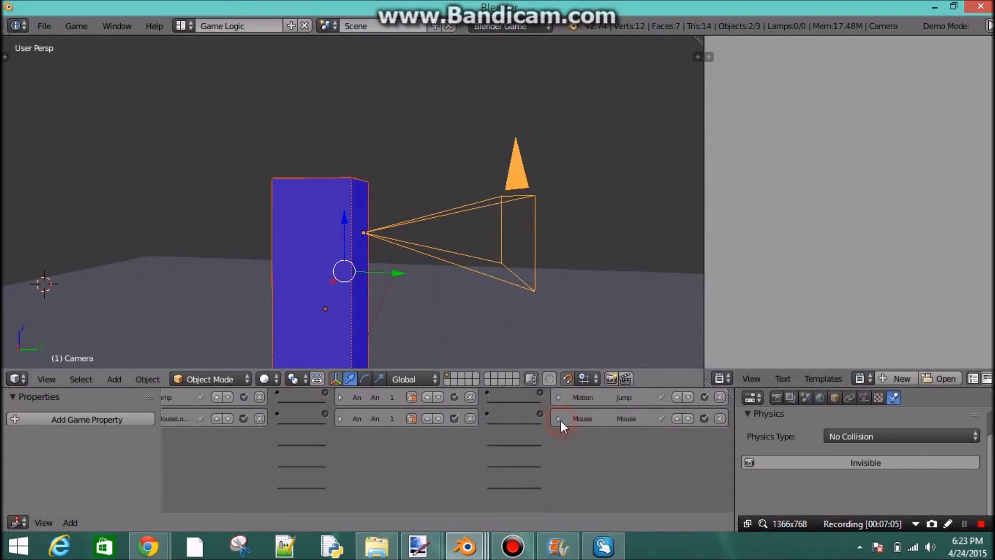
# Collapse the Player's sensor, controller and actuator lists in the logic editor.
pyautogui.scroll(2, 527, 437)
pyautogui.moveTo(502, 473); pyautogui.dragTo(487, 521, button='middle')
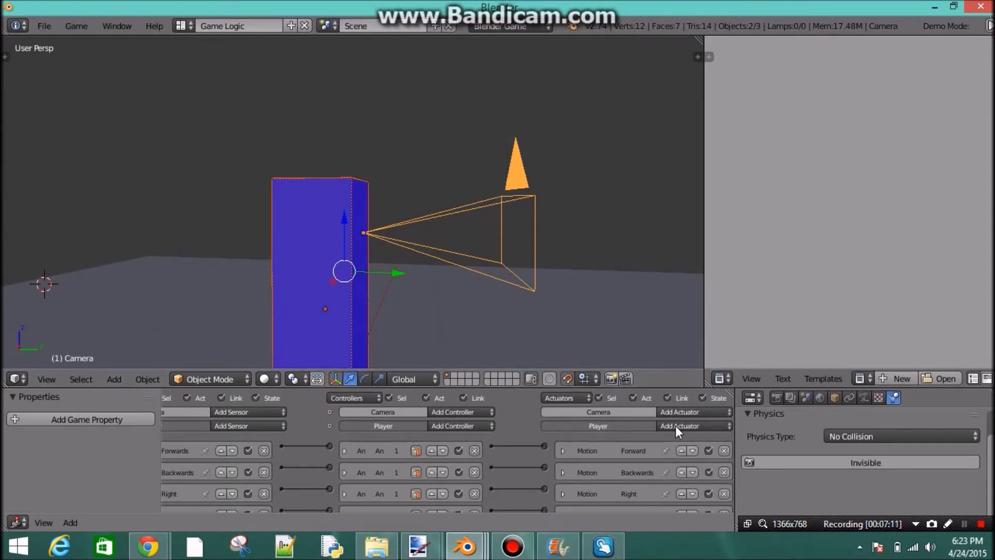
pyautogui.click(621, 425)
pyautogui.click(601, 425)
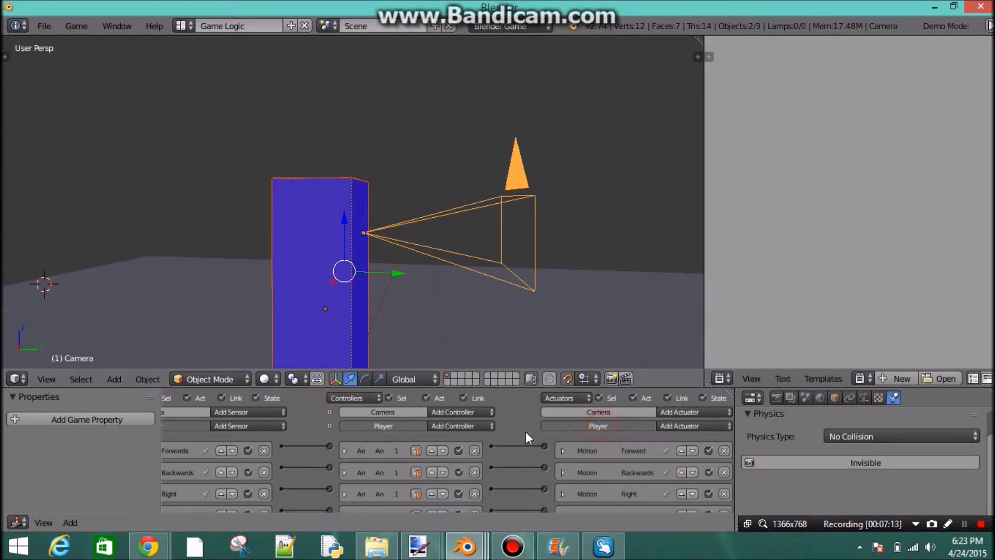
pyautogui.click(582, 422)
pyautogui.click(381, 426)
pyautogui.click(194, 425)
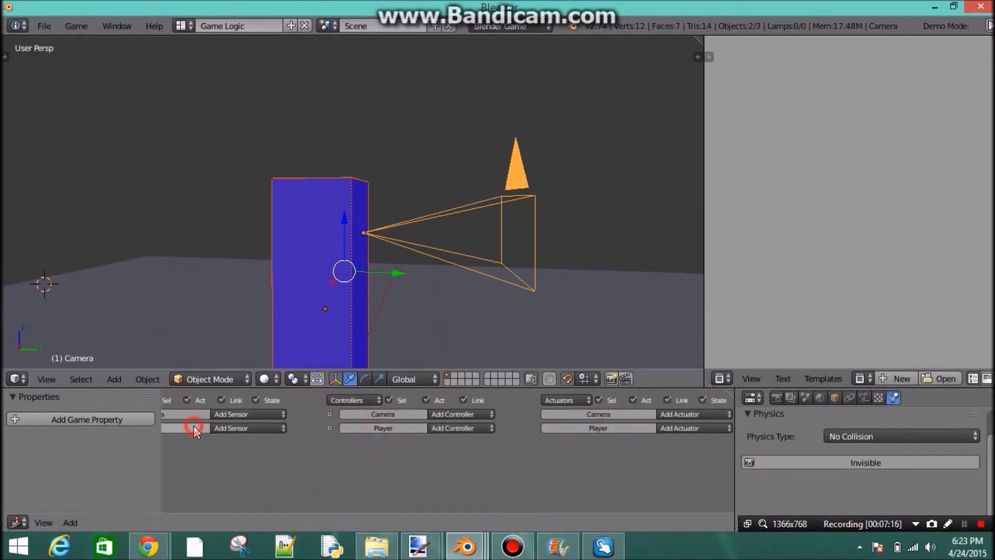
# Add a Mouse actuator to the Camera and set its mode to Look.
pyautogui.click(674, 416)
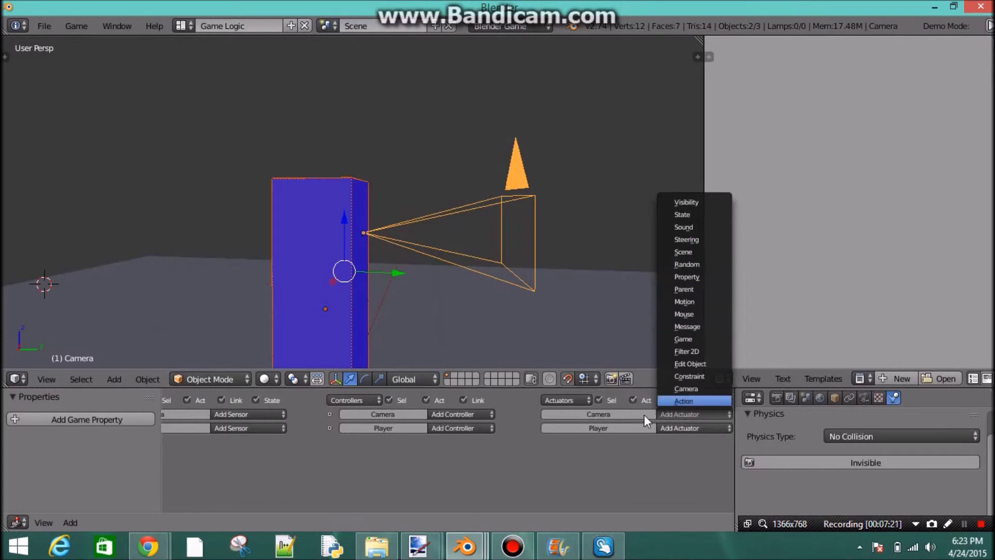
pyautogui.click(707, 415)
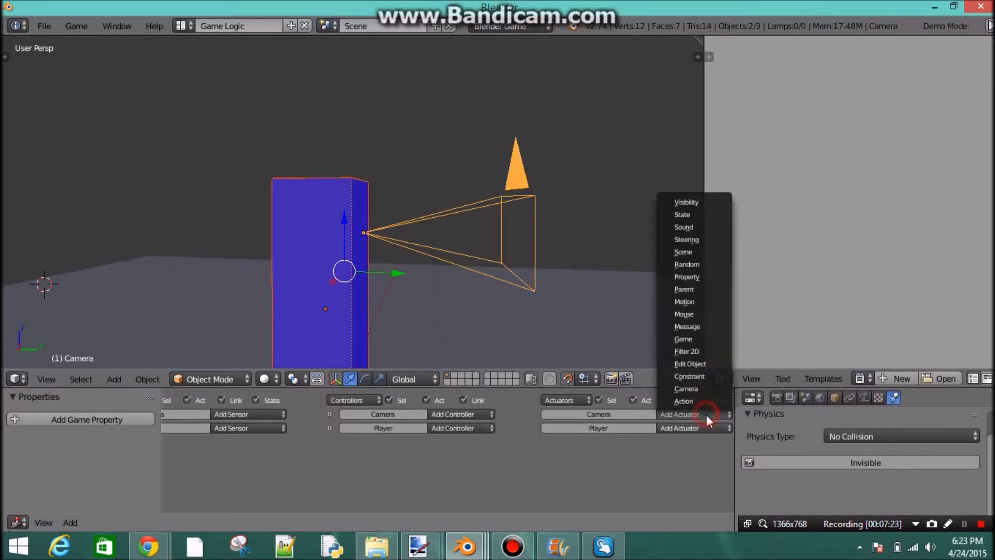
pyautogui.click(708, 313)
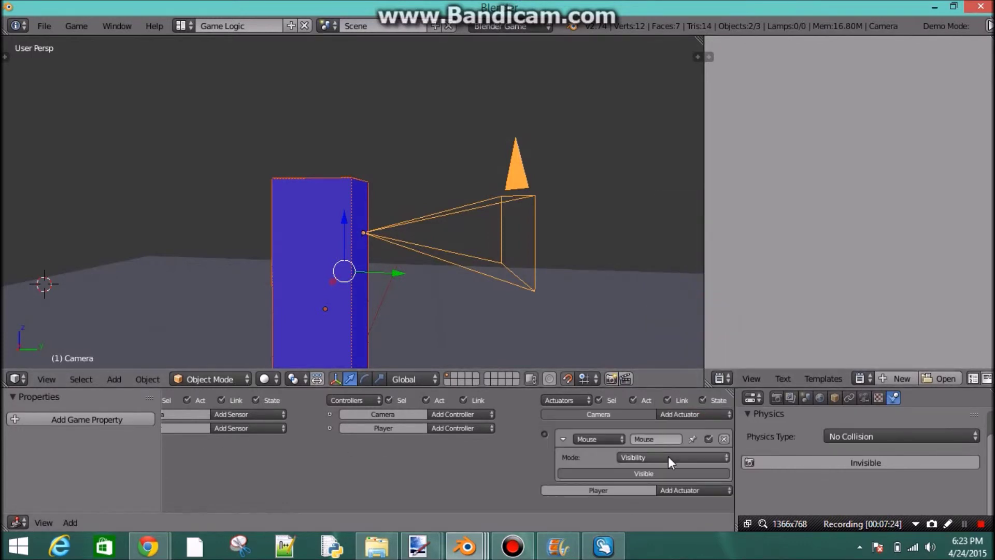
pyautogui.click(668, 456)
pyautogui.click(670, 430)
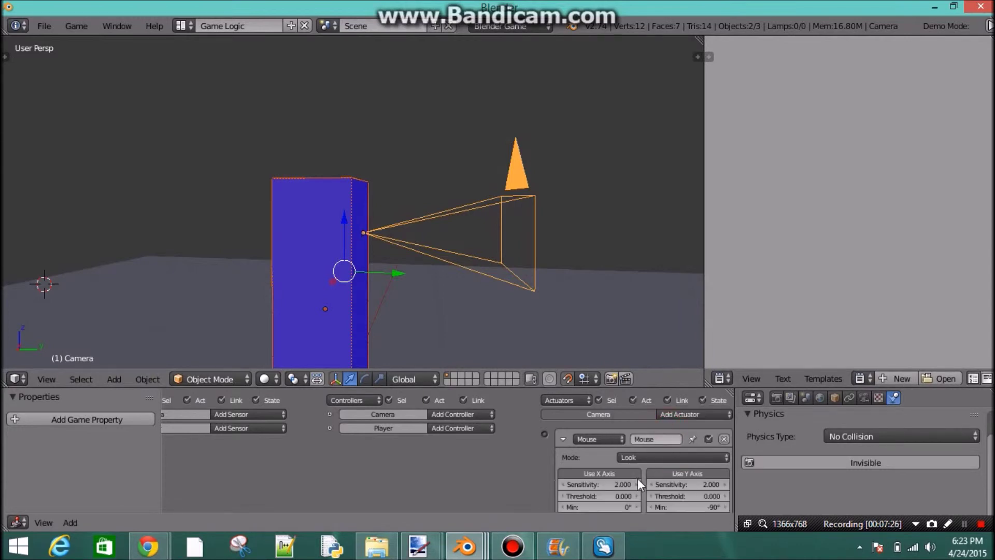
# Disable the X axis on the Camera's Mouse actuator, set its Y axis sensitivity to 0.5, and collapse it.
pyautogui.click(603, 473)
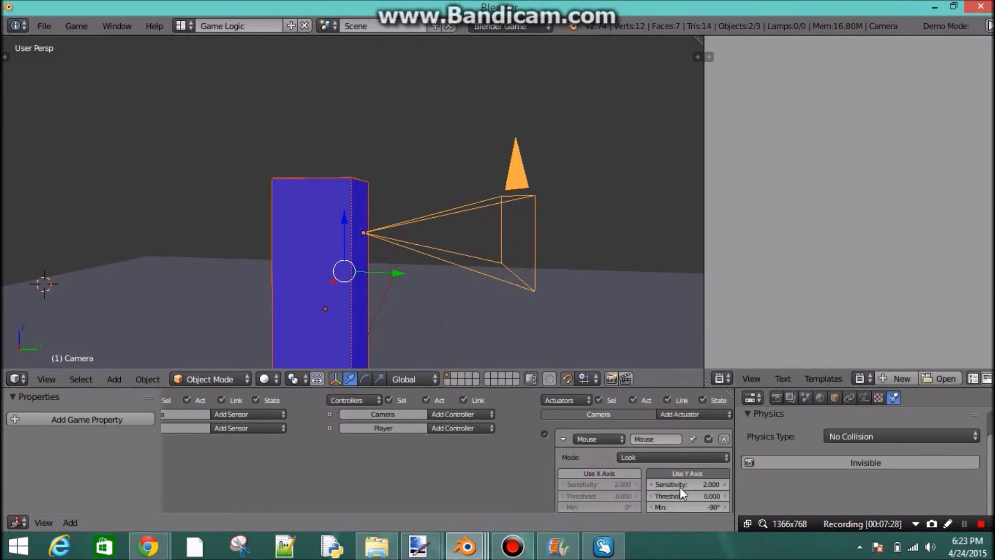
pyautogui.click(703, 484)
pyautogui.write('0.5')
pyautogui.press('Return')
pyautogui.click(562, 440)
pyautogui.click(558, 456)
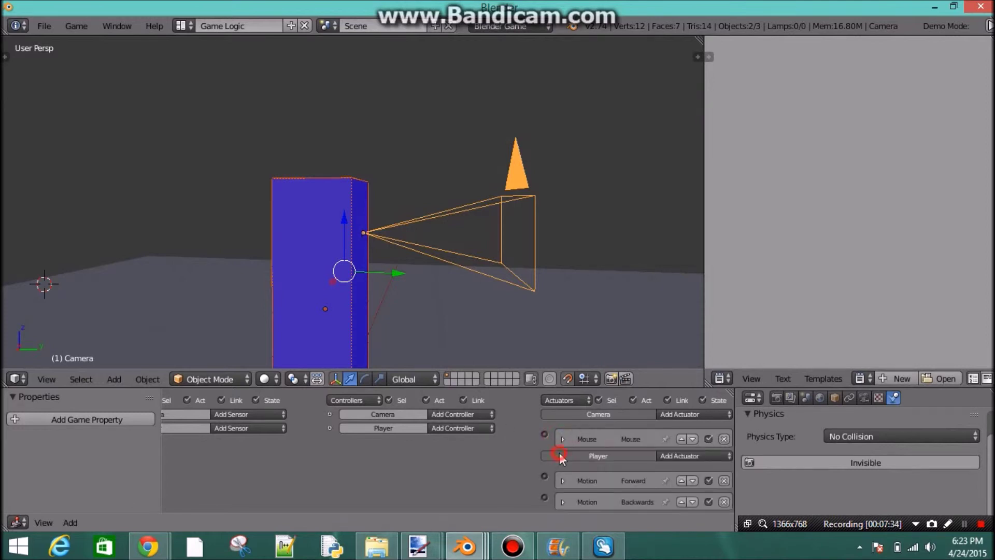
# Expand the Player's logic bricks and link the Camera's Mouse actuator to the controller driven by the MouseLook sensor.
pyautogui.scroll(-5, 521, 450)
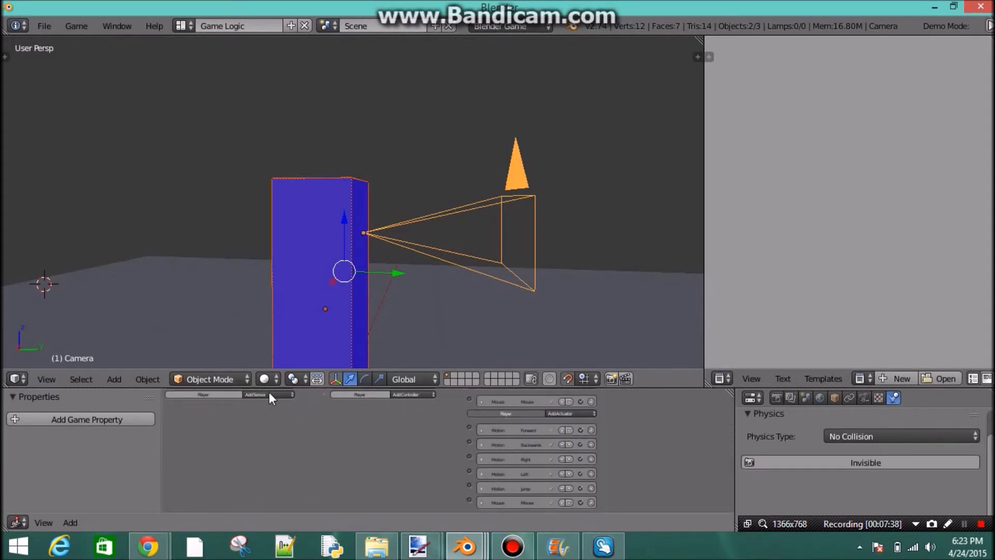
pyautogui.click(363, 395)
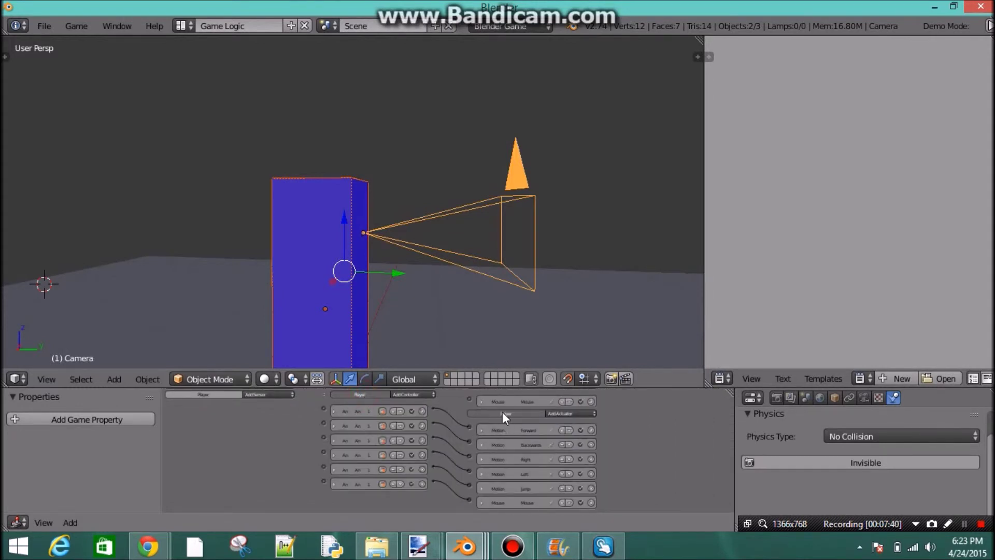
pyautogui.click(502, 413)
pyautogui.moveTo(468, 416); pyautogui.dragTo(433, 497)
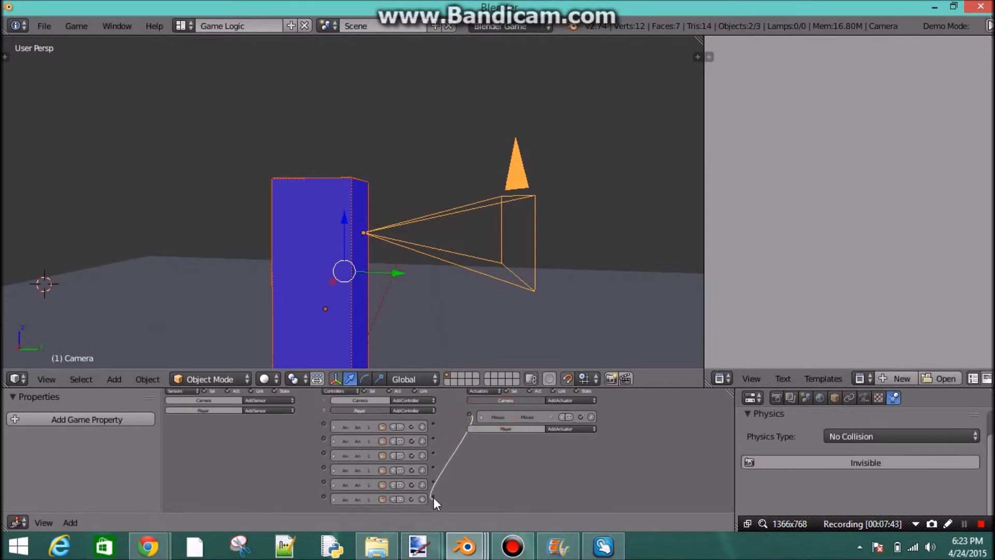
pyautogui.click(219, 410)
pyautogui.click(528, 429)
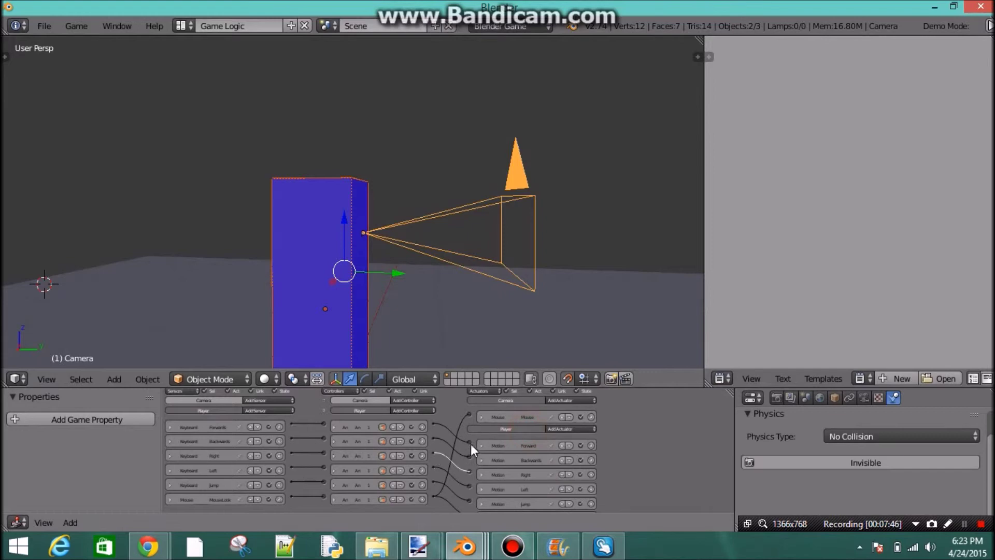
pyautogui.scroll(-1, 470, 444)
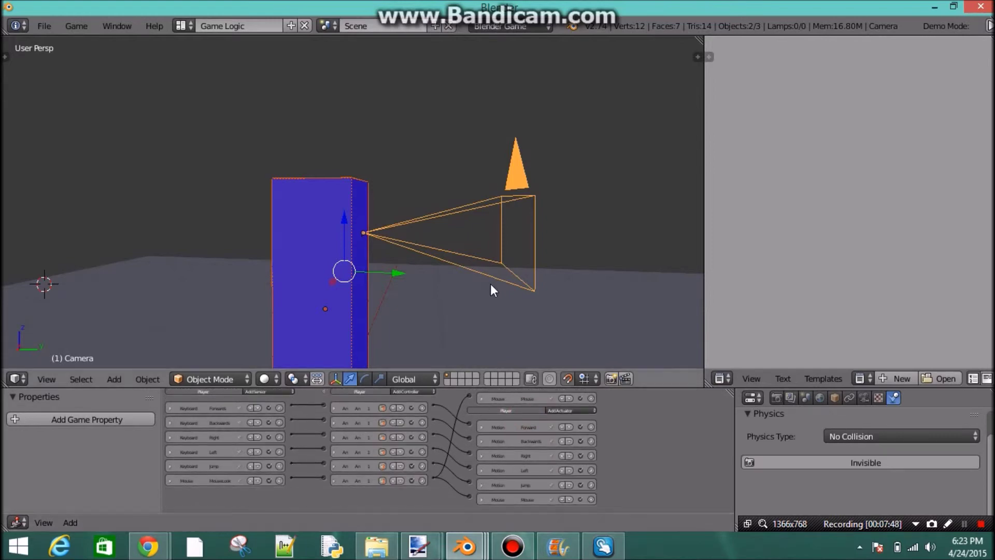
# Run the game from the camera view to test the combined horizontal and vertical mouse look, and stop it.
pyautogui.press('KP_0')
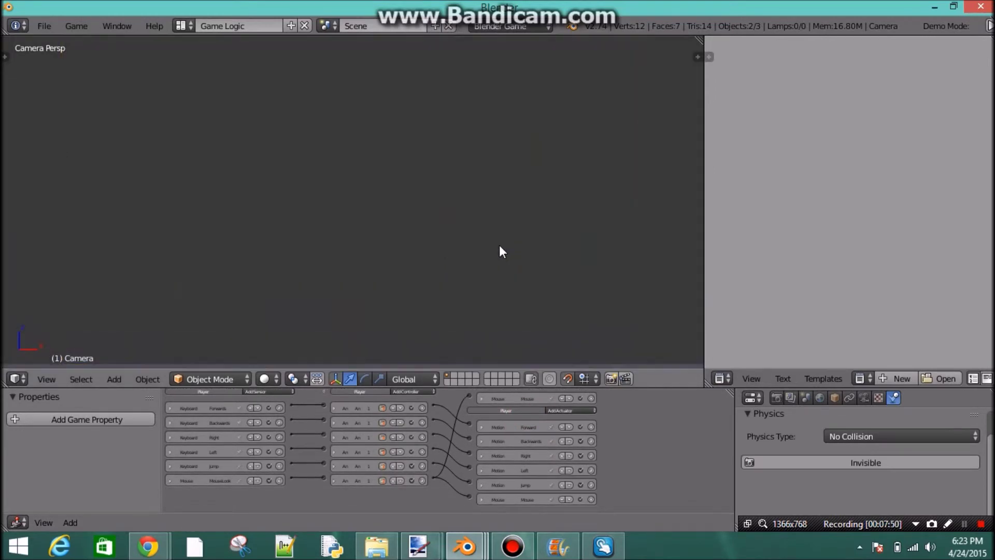
pyautogui.press('p')
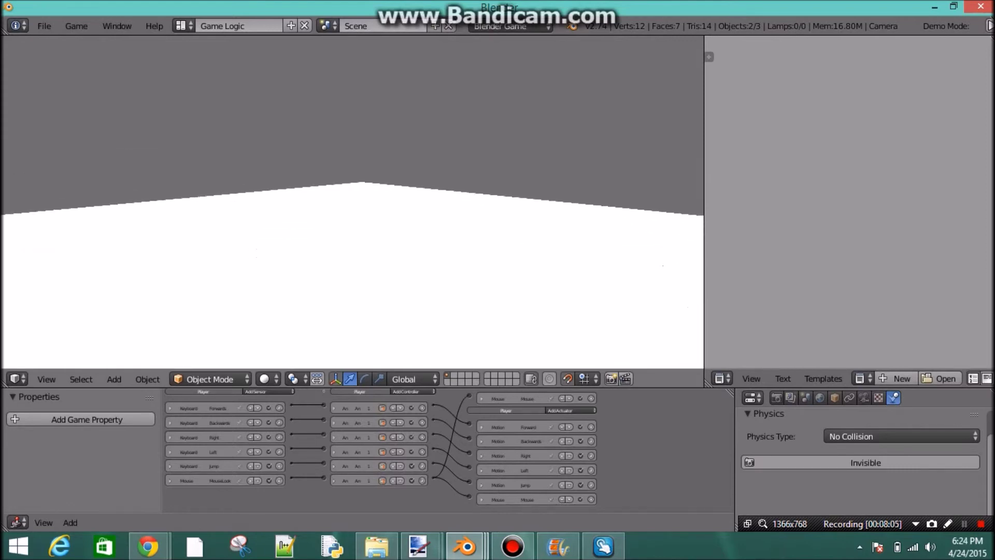
pyautogui.press('Escape')
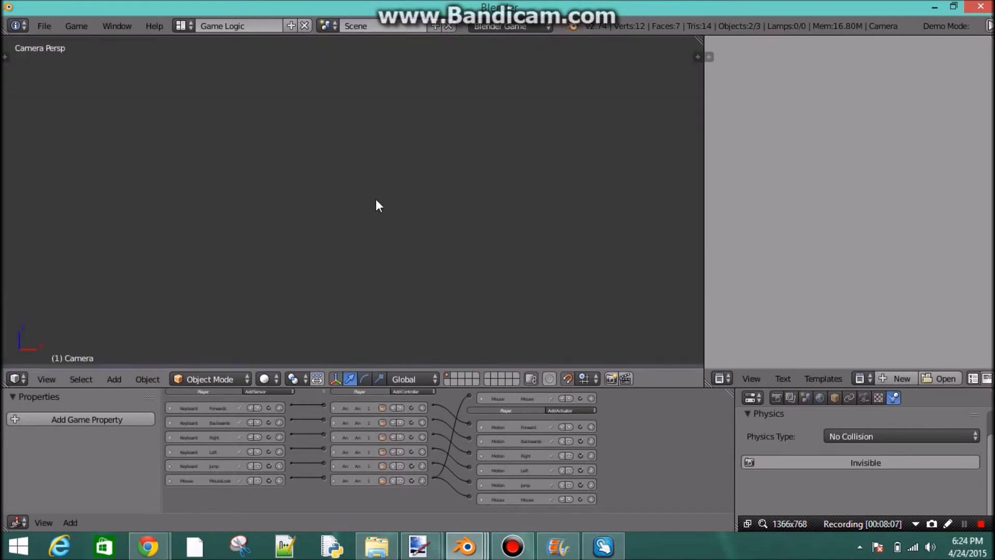
# Shift the camera sideways along the global X axis and raise it about 1 unit along Z.
pyautogui.moveTo(378, 198); pyautogui.dragTo(378, 228, button='middle')
pyautogui.press('g')
pyautogui.press('x')
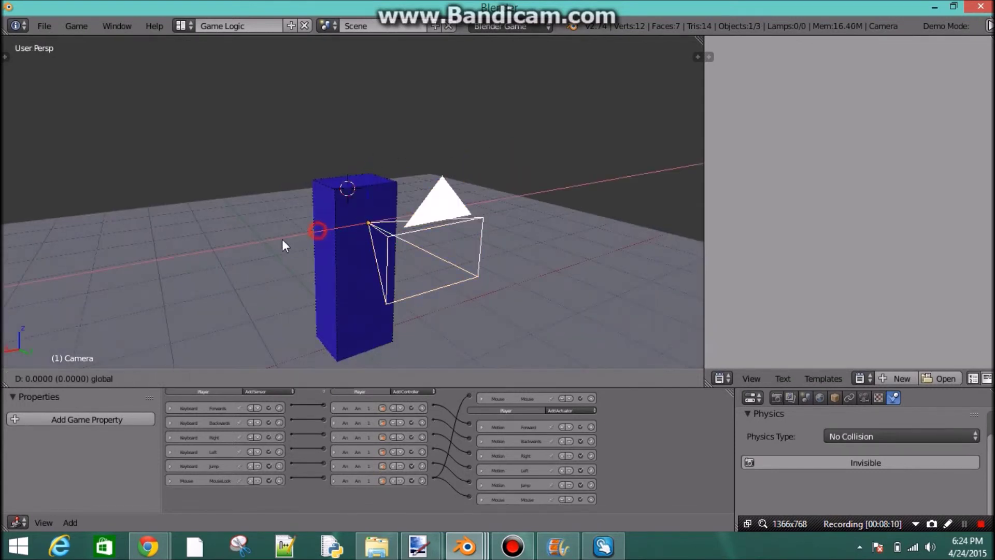
pyautogui.moveTo(239, 239); pyautogui.dragTo(238, 239)
pyautogui.moveTo(239, 236); pyautogui.dragTo(394, 200, button='middle')
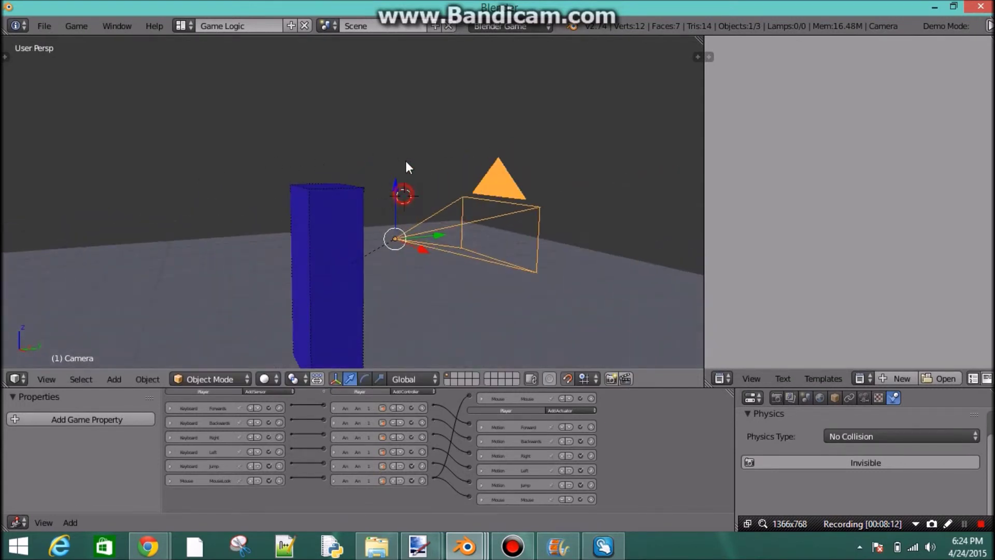
pyautogui.press('g')
pyautogui.press('z')
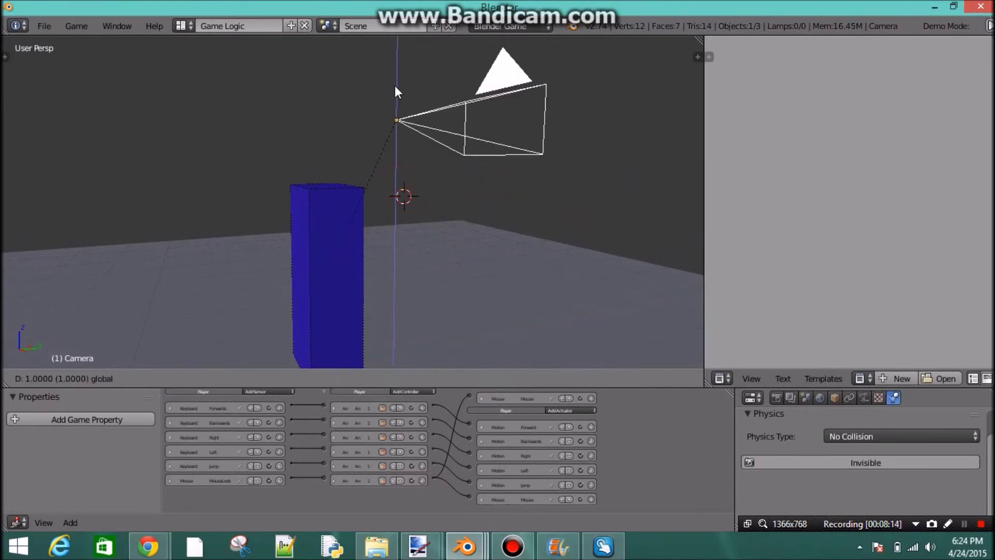
pyautogui.click(399, 117)
# Move the camera about 2 units backwards along the global Y axis, behind the Player, and check the camera view.
pyautogui.moveTo(416, 244); pyautogui.dragTo(384, 138, button='middle')
pyautogui.press('g')
pyautogui.press('y')
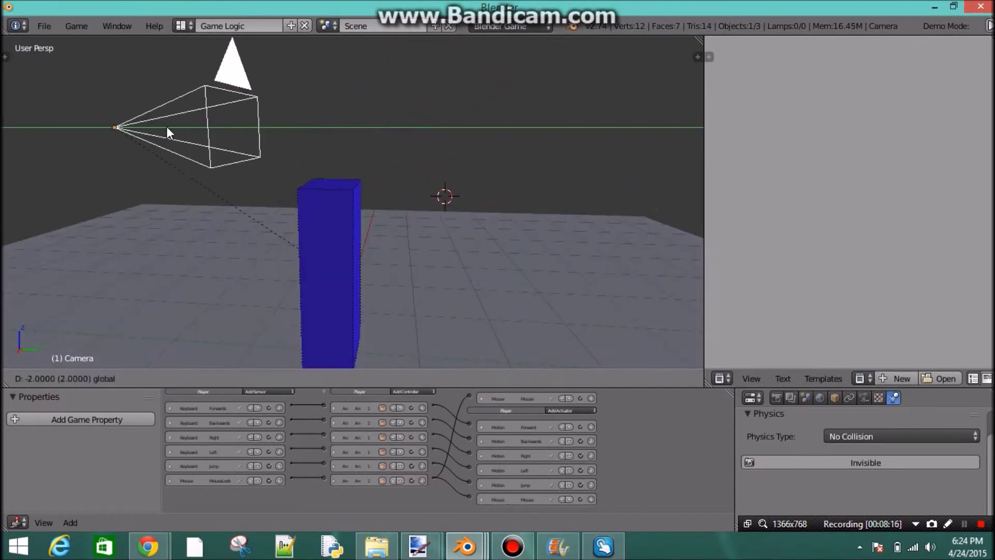
pyautogui.click(167, 127)
pyautogui.moveTo(196, 160); pyautogui.dragTo(279, 170, button='middle')
pyautogui.press('KP_0')
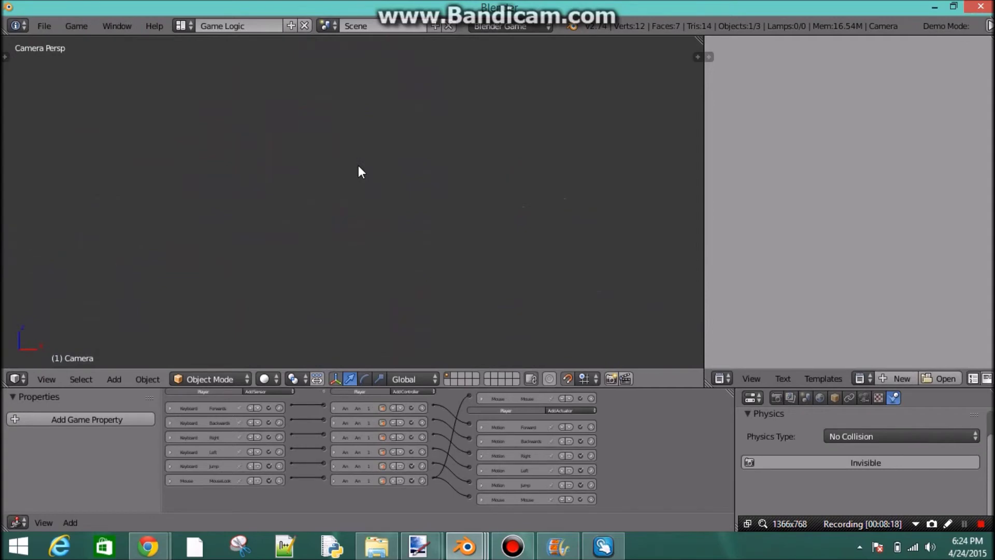
pyautogui.press('KP_0')
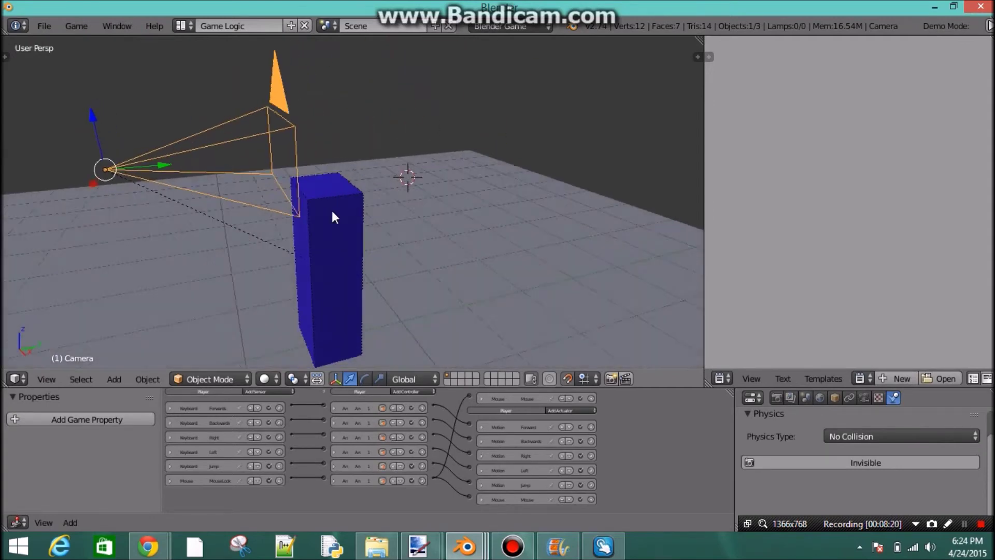
# Pull the camera farther back behind the Player and check the framing in the camera view.
pyautogui.scroll(-4, 332, 210)
pyautogui.moveTo(290, 198); pyautogui.dragTo(185, 201)
pyautogui.moveTo(260, 246); pyautogui.dragTo(340, 212, button='middle')
pyautogui.press('KP_0')
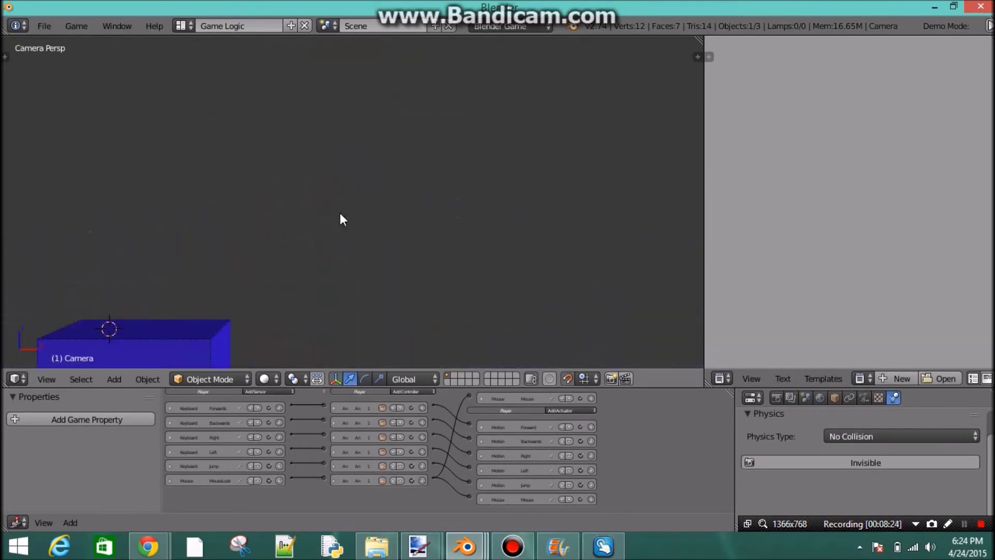
pyautogui.scroll(-2, 340, 213)
pyautogui.scroll(2, 340, 213)
pyautogui.scroll(-1, 340, 213)
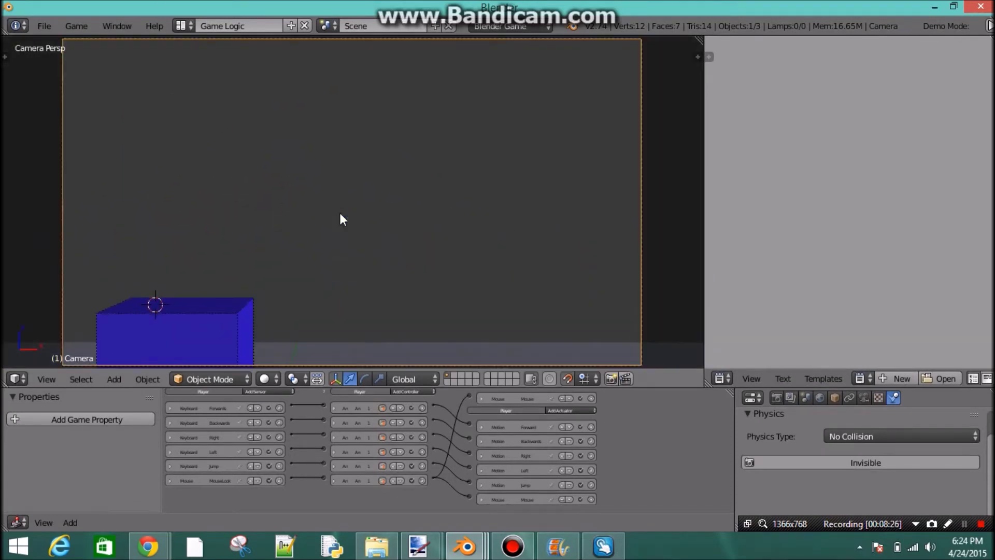
# Raise the camera well above the Player block and shift it horizontally towards the block.
pyautogui.press('KP_0')
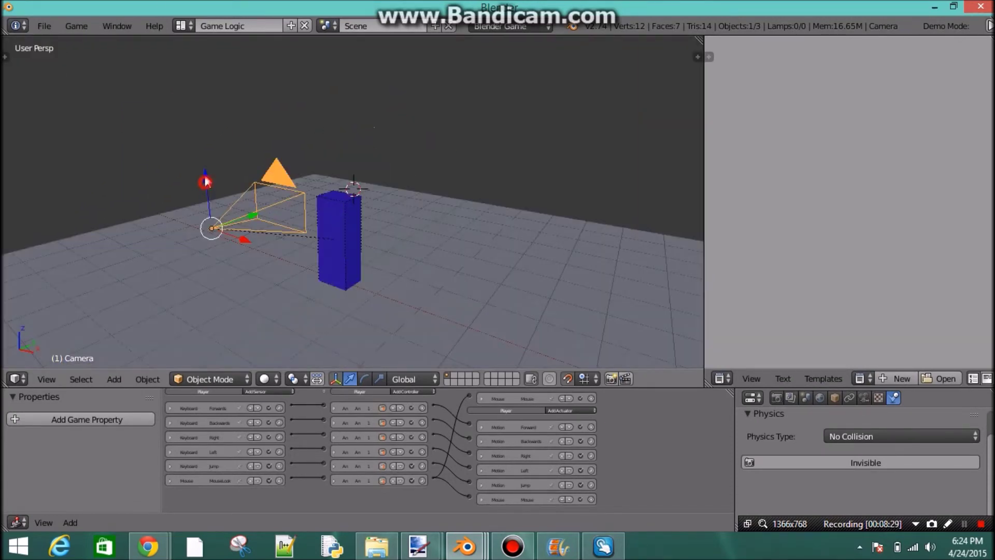
pyautogui.moveTo(205, 181); pyautogui.dragTo(208, 120)
pyautogui.click(455, 216)
pyautogui.moveTo(415, 216); pyautogui.dragTo(291, 212, button='middle')
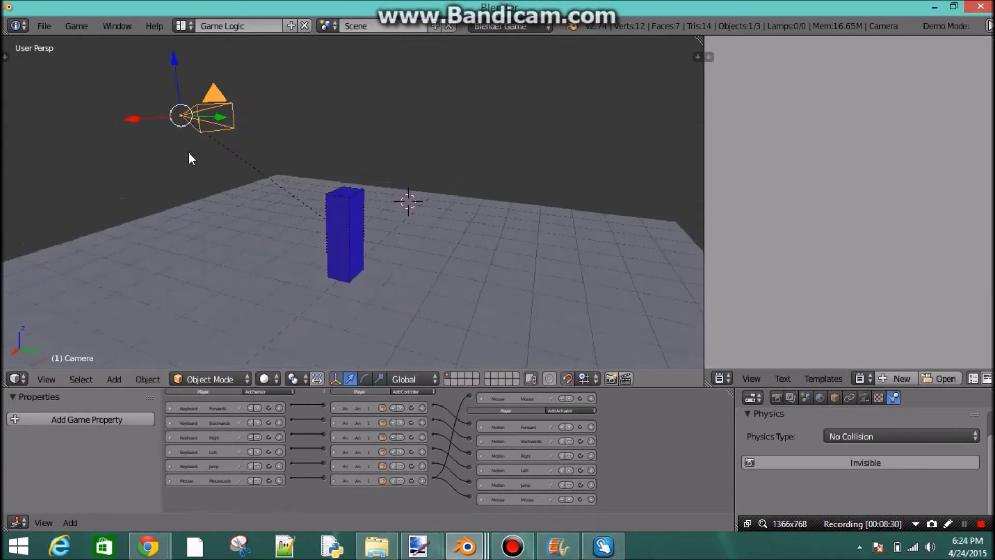
pyautogui.moveTo(188, 150); pyautogui.dragTo(231, 133, button='middle')
pyautogui.moveTo(198, 117); pyautogui.dragTo(290, 126)
pyautogui.moveTo(291, 179); pyautogui.dragTo(317, 196, button='middle')
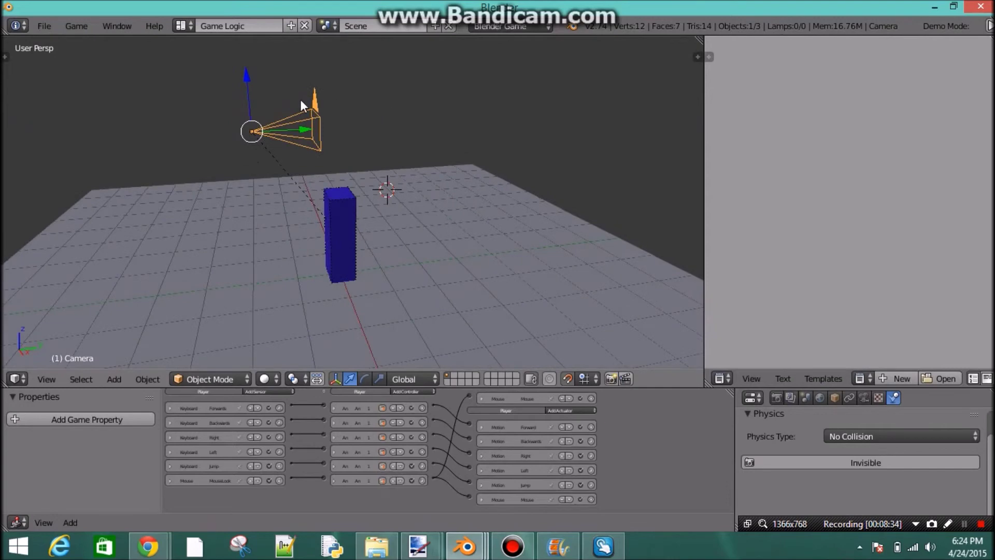
# Tilt the camera down about 25 degrees around the global X axis and check the camera view.
pyautogui.press('r')
pyautogui.press('x')
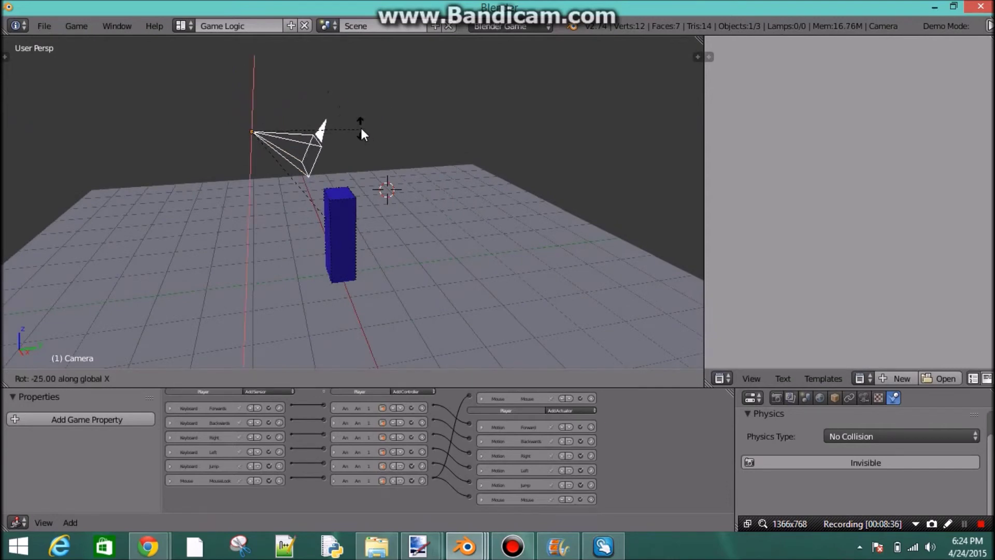
pyautogui.click(364, 135)
pyautogui.press('KP_0')
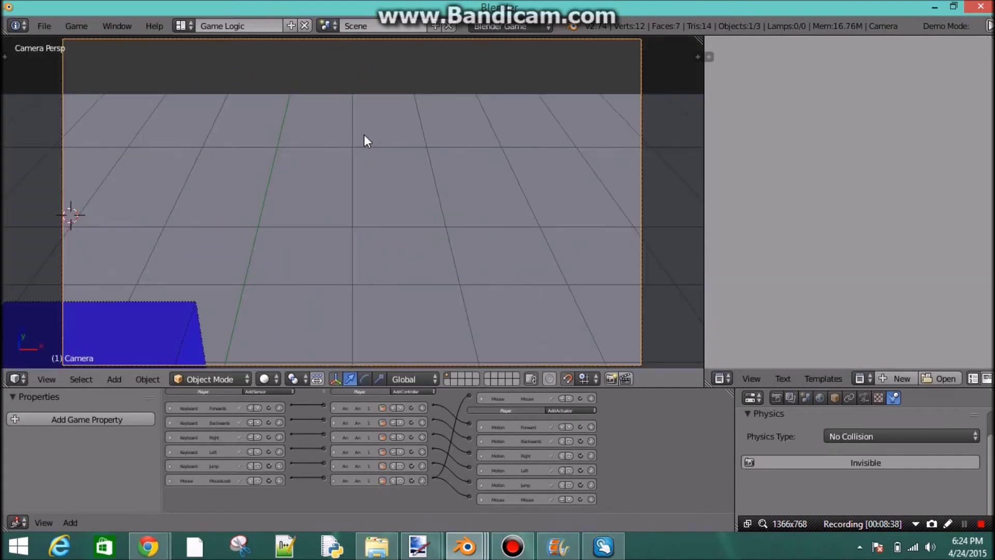
# Centre the camera behind the Player along the X axis and look through it.
pyautogui.press('KP_0')
pyautogui.moveTo(277, 161); pyautogui.dragTo(426, 174, button='middle')
pyautogui.moveTo(419, 158); pyautogui.dragTo(361, 155)
pyautogui.click(358, 157)
pyautogui.press('KP_0')
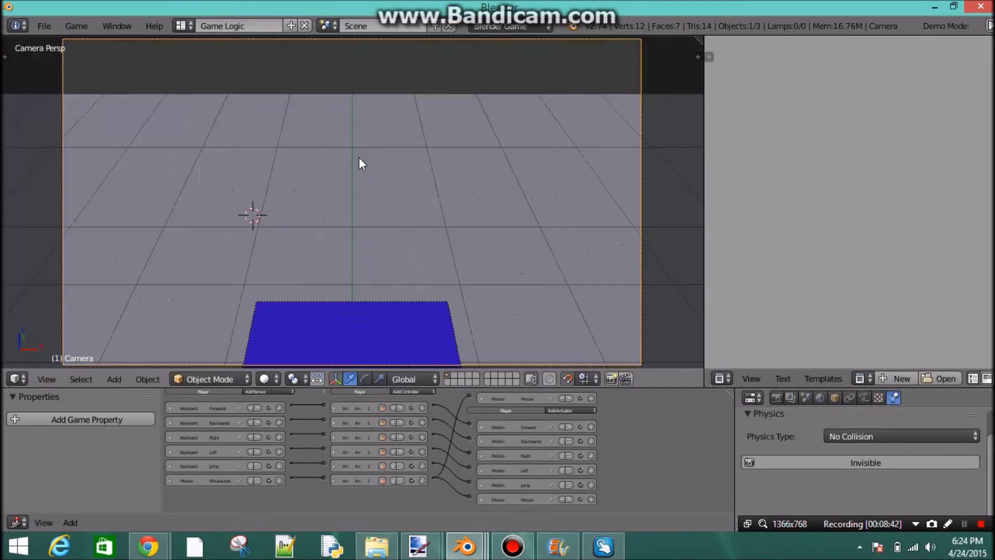
# Run the game to test the third-person camera, stop it, and compare the camera view with the perspective view.
pyautogui.press('p')
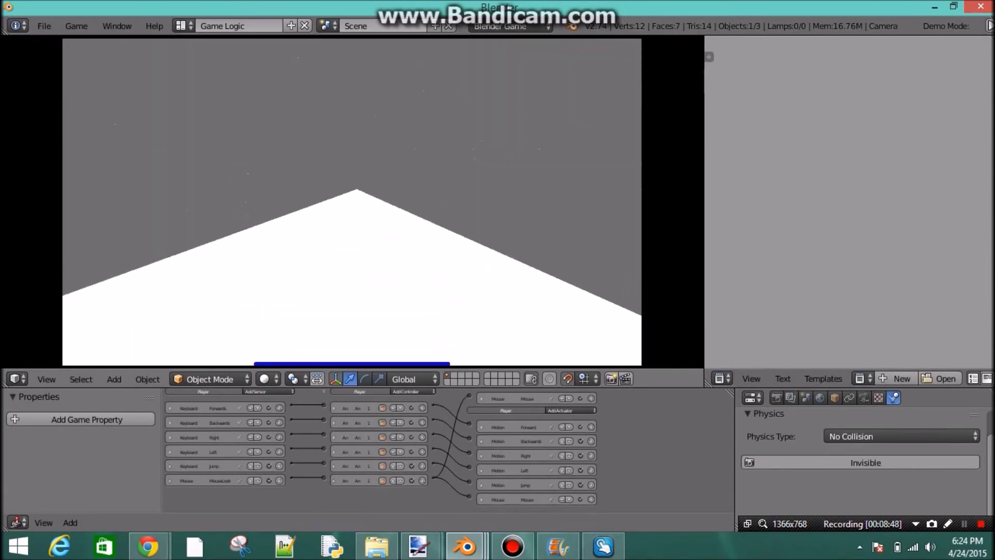
pyautogui.press('Escape')
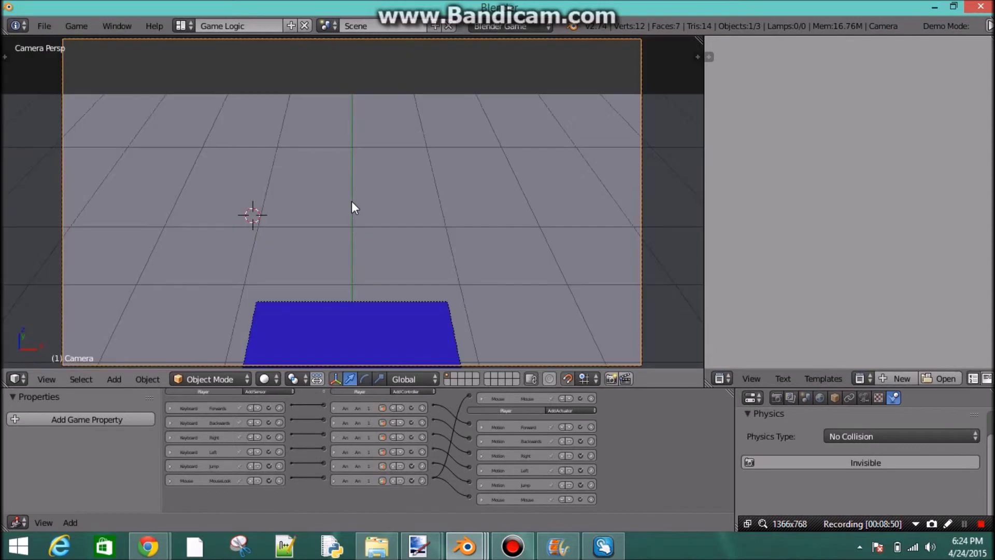
pyautogui.press('KP_0')
pyautogui.press('KP_0')
pyautogui.press('KP_0')
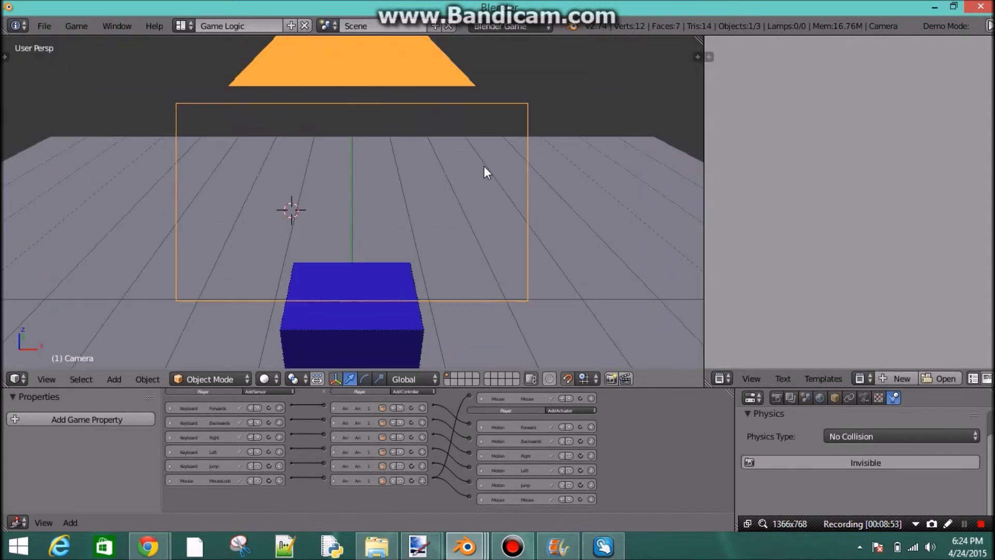
pyautogui.press('KP_0')
pyautogui.press('KP_0')
pyautogui.press('KP_0')
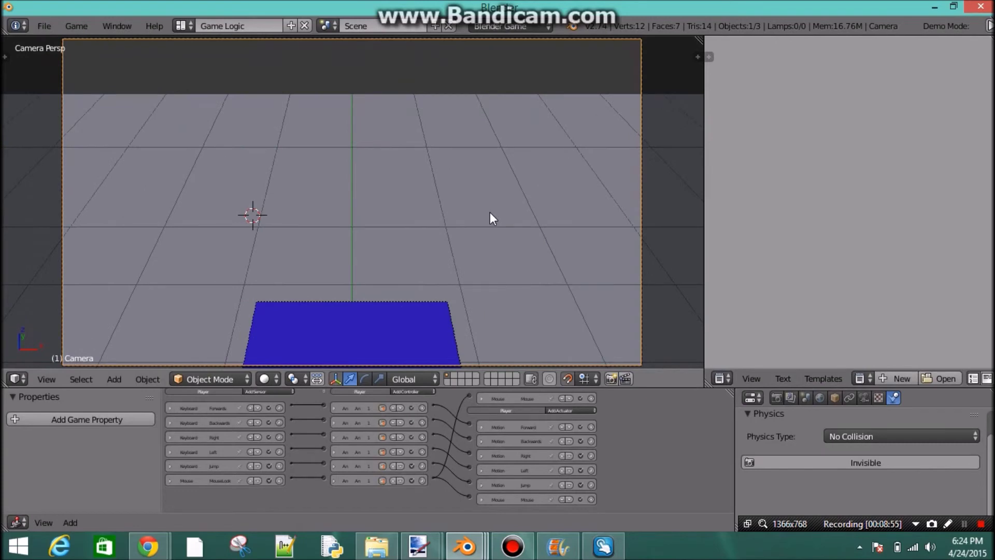
# Undo the third-person camera moves and rotation to restore the first-person position on the Player's front face.
pyautogui.press('p')
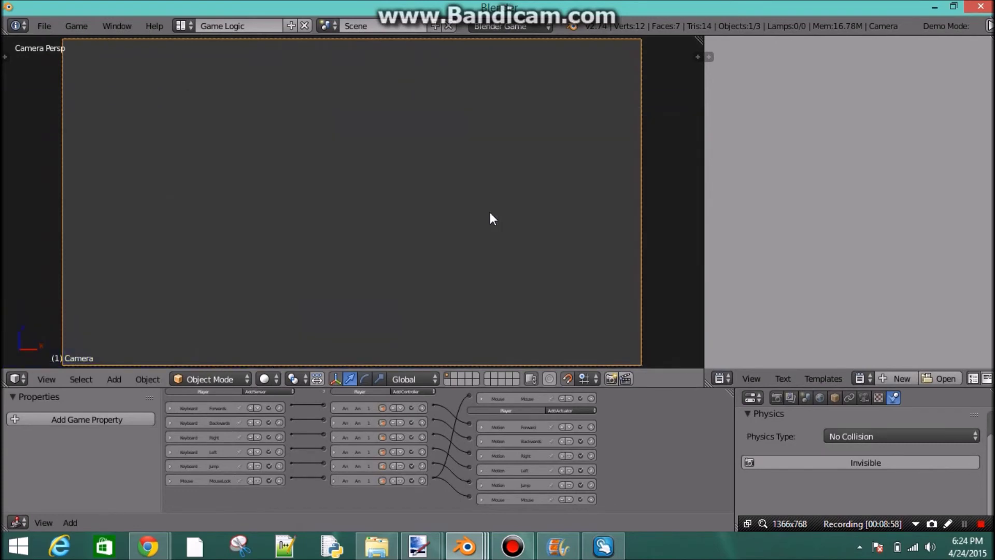
pyautogui.press('KP_0')
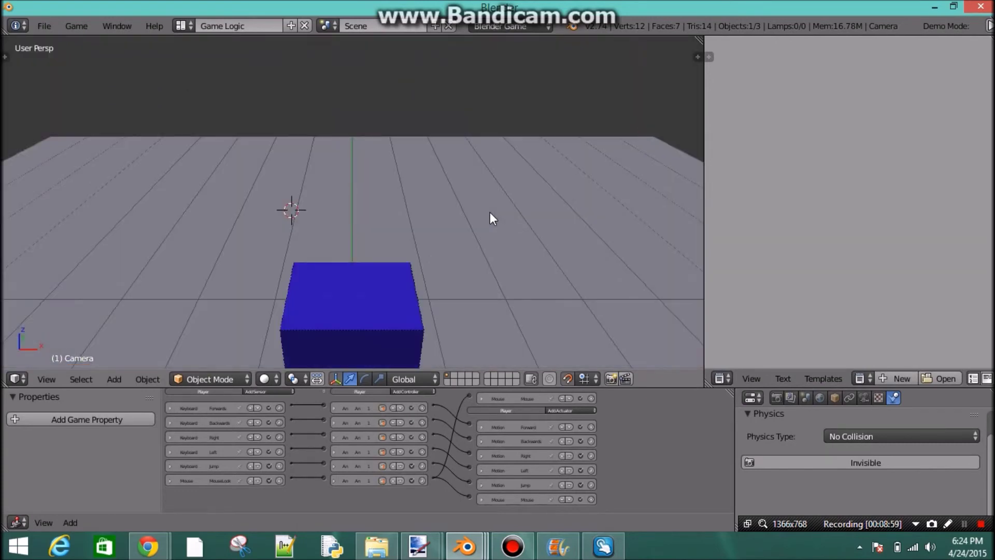
pyautogui.scroll(-4, 490, 212)
pyautogui.moveTo(484, 211); pyautogui.dragTo(319, 209, button='middle')
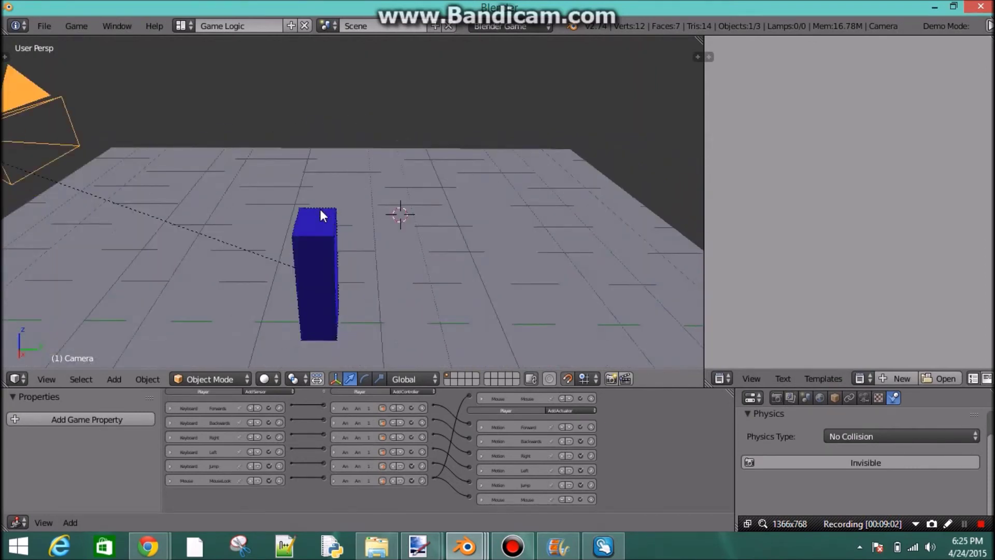
pyautogui.hotkey('ctrl', 'z')
pyautogui.hotkey('ctrl', 'z')
pyautogui.hotkey('ctrl', 'z')
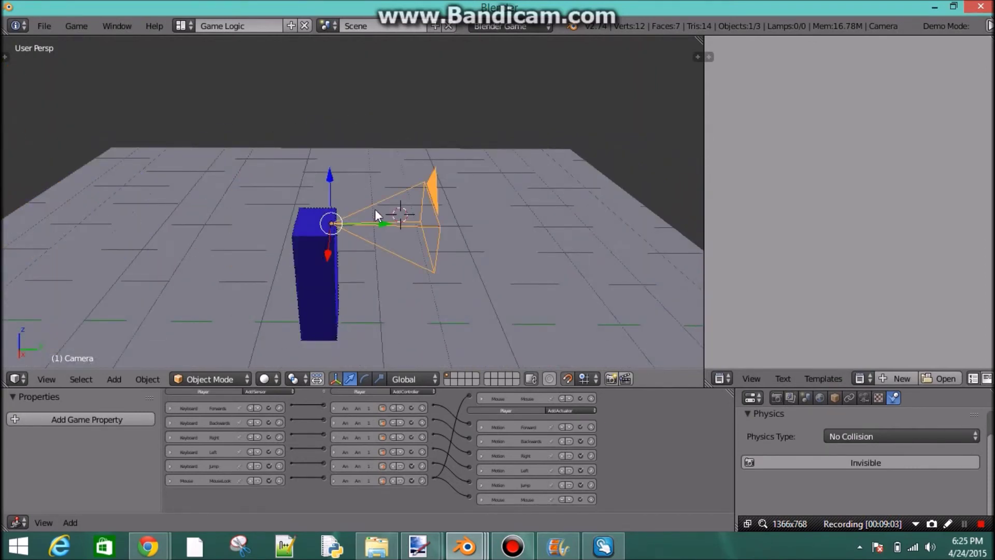
pyautogui.moveTo(375, 209); pyautogui.dragTo(222, 55, button='middle')
pyautogui.hotkey('ctrl', 'z')
pyautogui.moveTo(226, 289); pyautogui.dragTo(376, 279, button='middle')
pyautogui.scroll(-4, 375, 279)
pyautogui.scroll(4, 376, 279)
pyautogui.keyDown('shift'); pyautogui.moveTo(379, 218); pyautogui.dragTo(455, 263, button='middle'); pyautogui.keyUp('shift')
pyautogui.scroll(-3, 378, 281)
pyautogui.scroll(3, 349, 282)
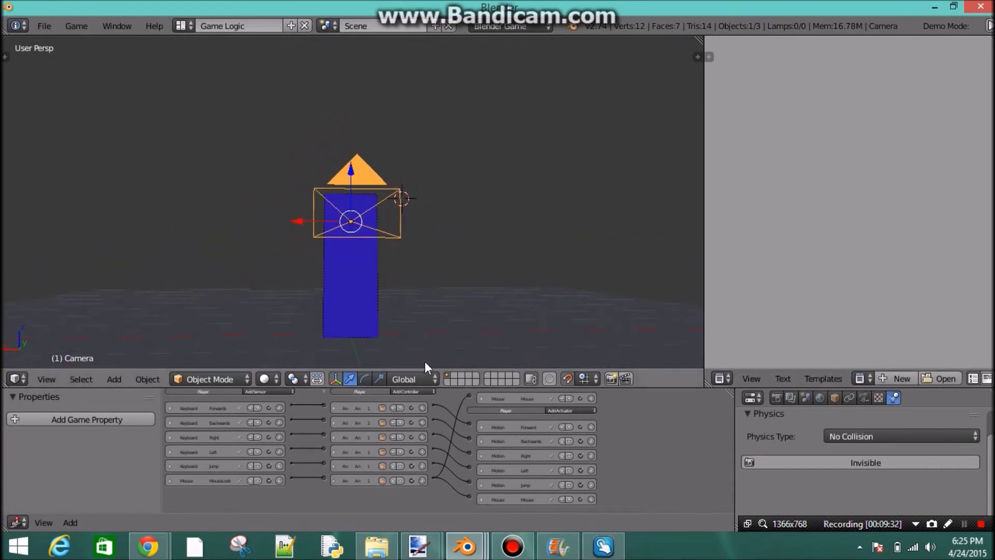
pyautogui.moveTo(467, 200); pyautogui.dragTo(570, 270, button='middle')
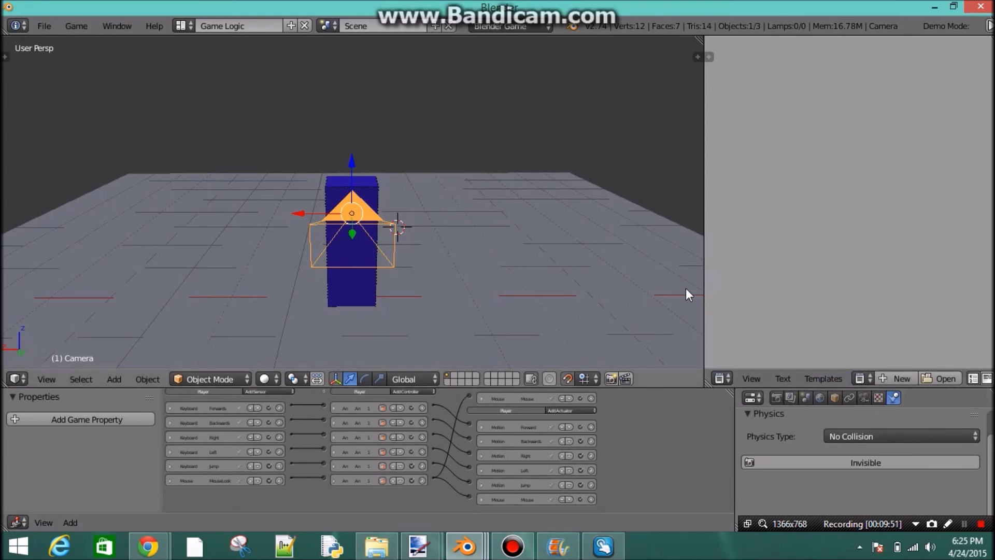
pyautogui.moveTo(580, 226); pyautogui.dragTo(533, 262, button='middle')
pyautogui.scroll(3, 503, 223)
pyautogui.moveTo(502, 222); pyautogui.dragTo(542, 221, button='middle')
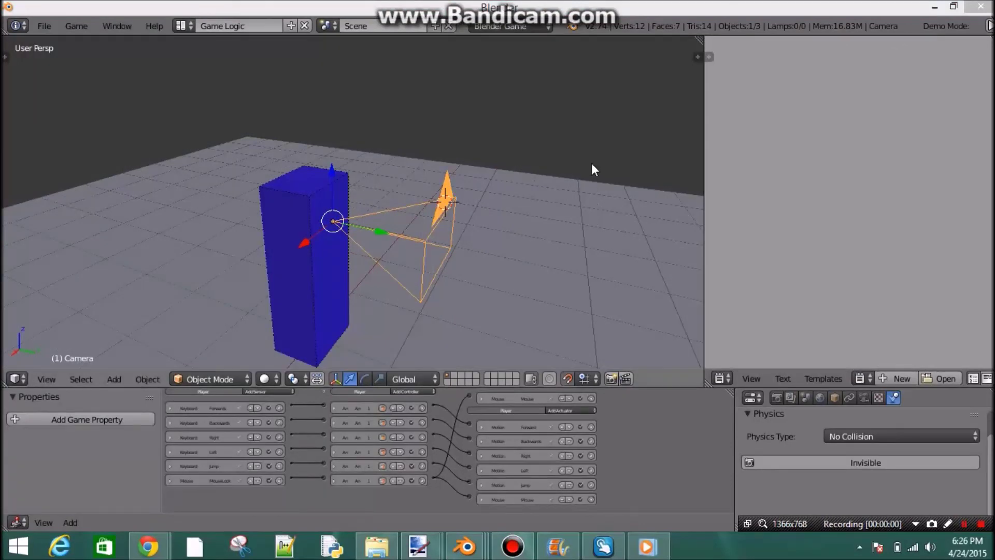
pyautogui.moveTo(592, 164); pyautogui.dragTo(471, 191, button='middle')
pyautogui.moveTo(422, 240); pyautogui.dragTo(645, 338, button='middle')
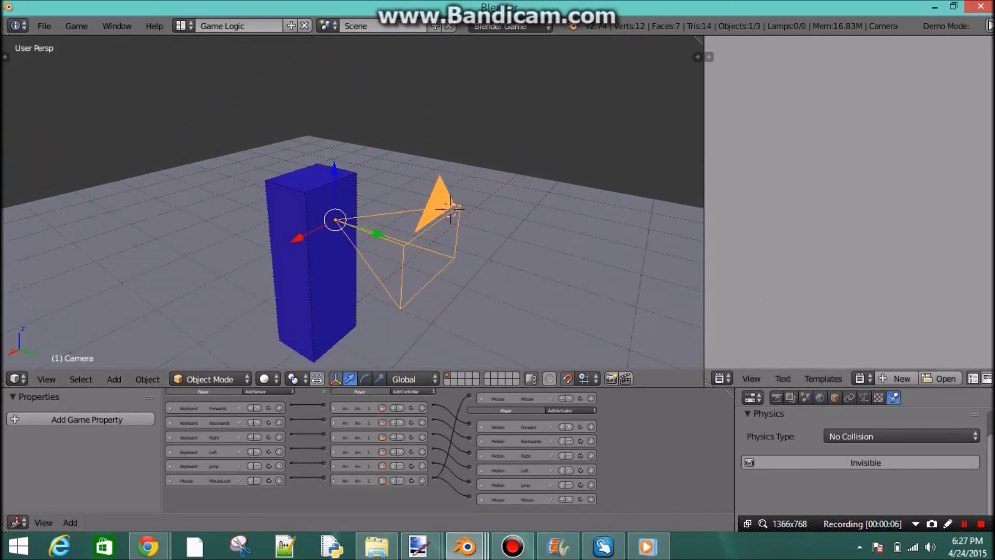